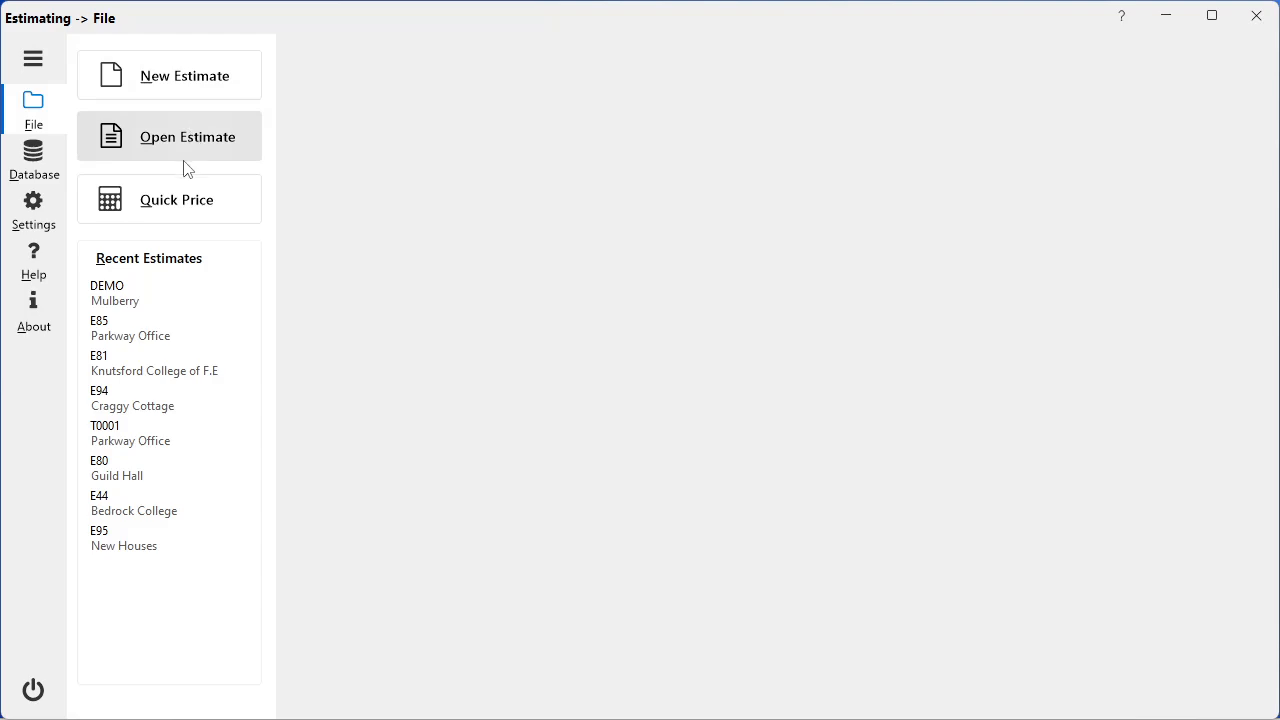
Open the recent estimate DEMO (Mulberry) and expand its complete section tree
double_click(112, 297)
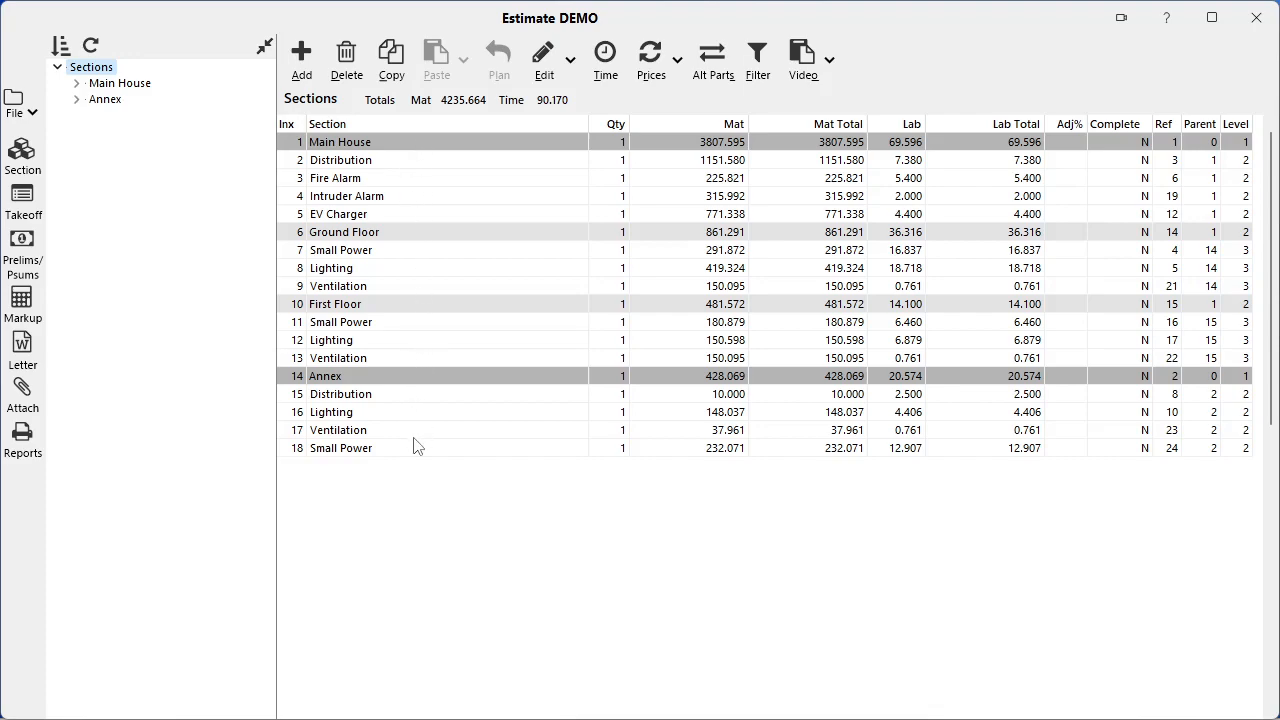
left_click(57, 47)
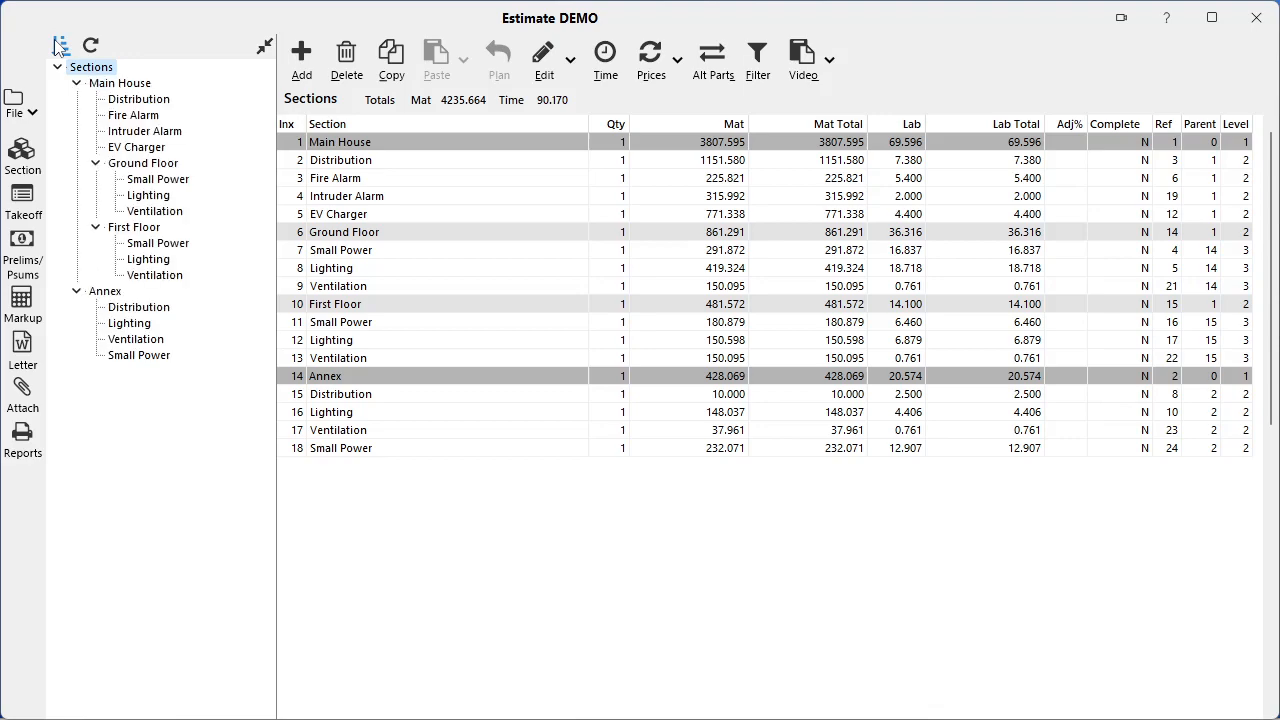
Examine the section structure of Main House, Ground Floor, First Floor and Annex, including the Ground Floor's Small Power, Lighting and Ventilation subsections
left_click(142, 86)
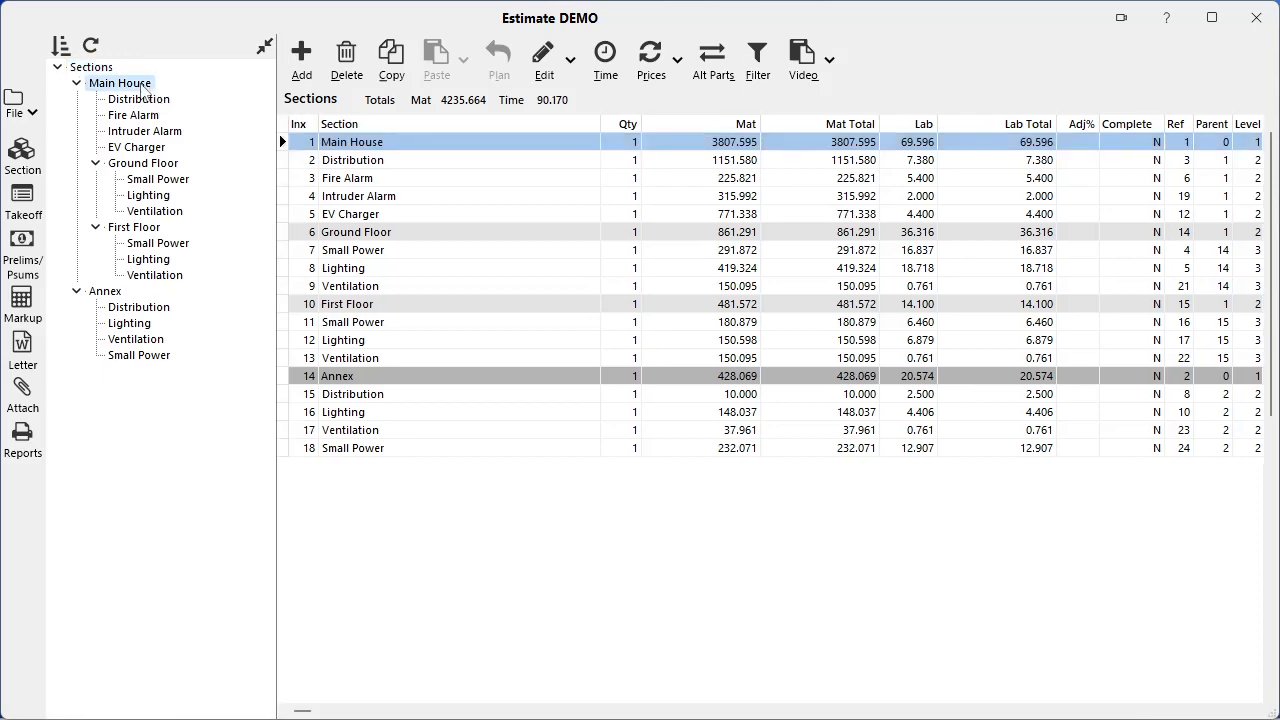
left_click(144, 165)
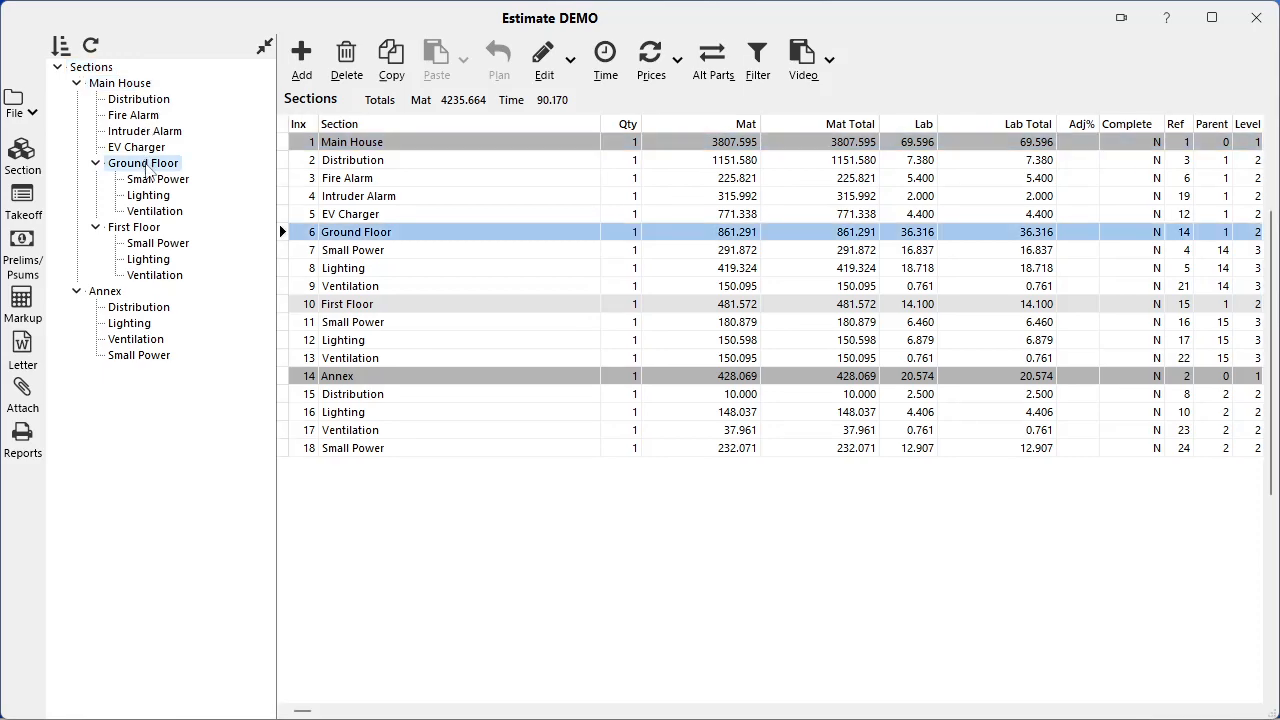
left_click(134, 230)
left_click(120, 306)
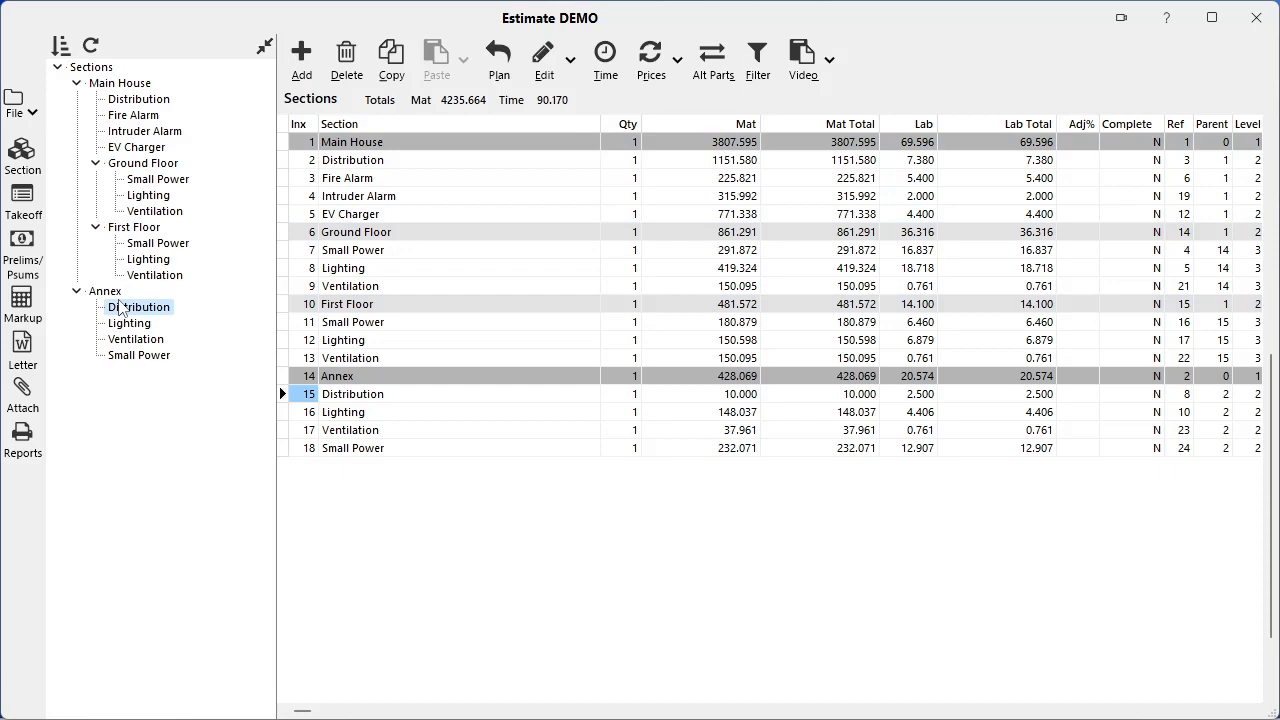
left_click(110, 292)
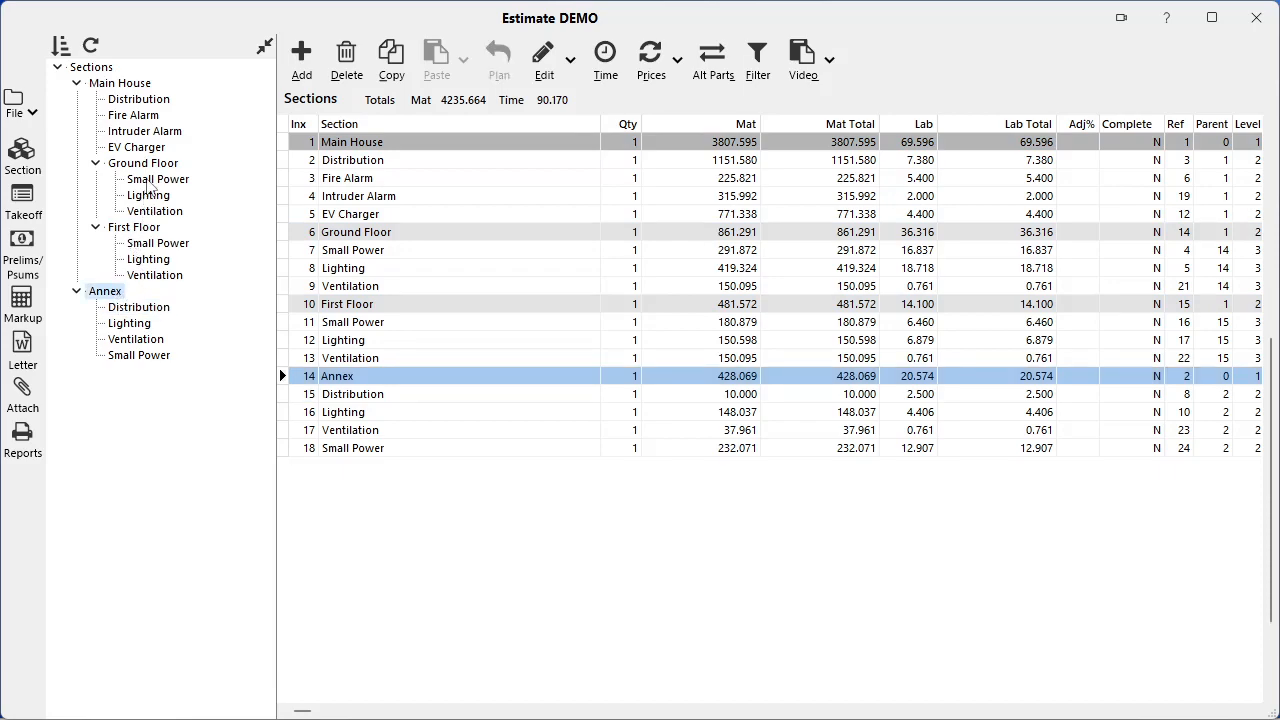
left_click(150, 165)
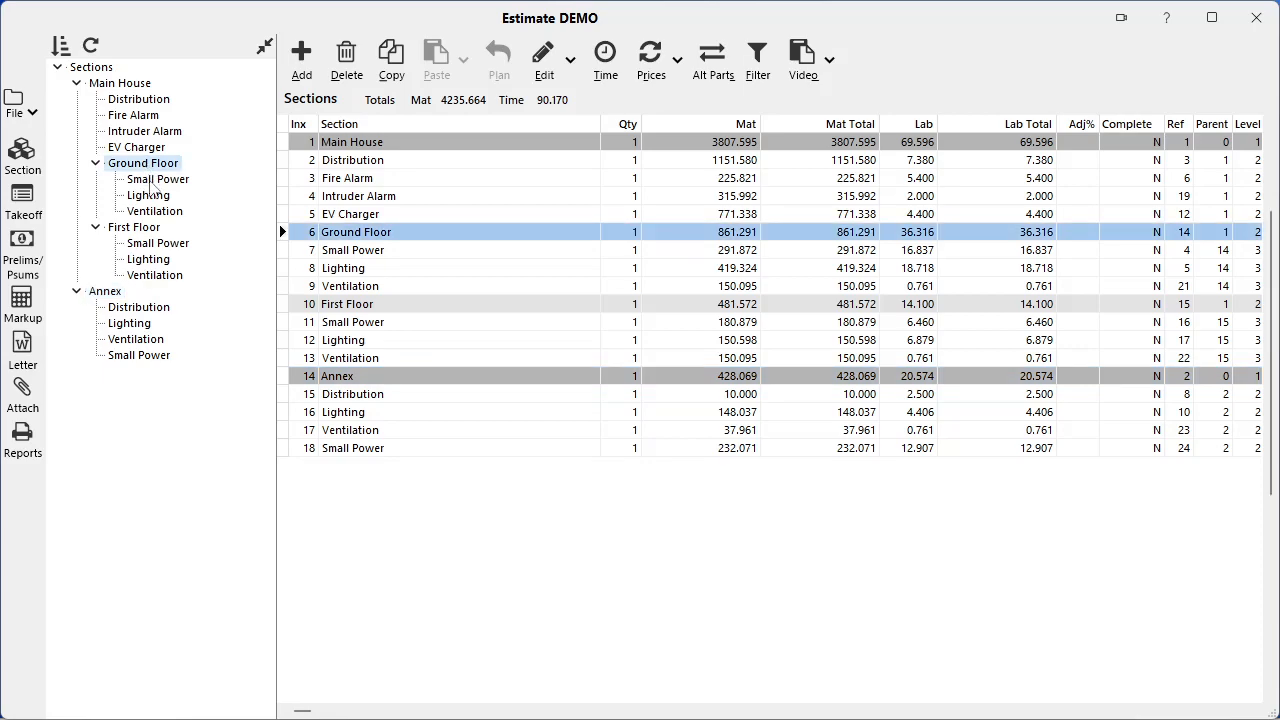
left_click(166, 182)
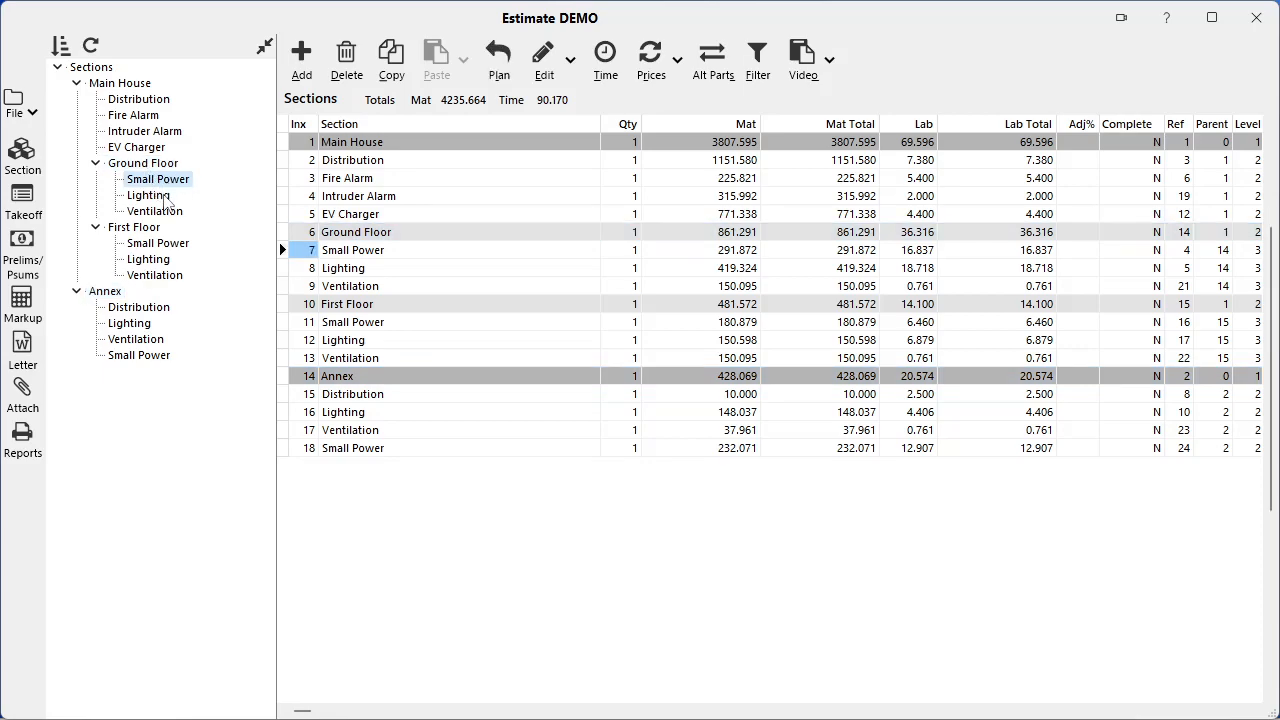
left_click(166, 197)
left_click(164, 212)
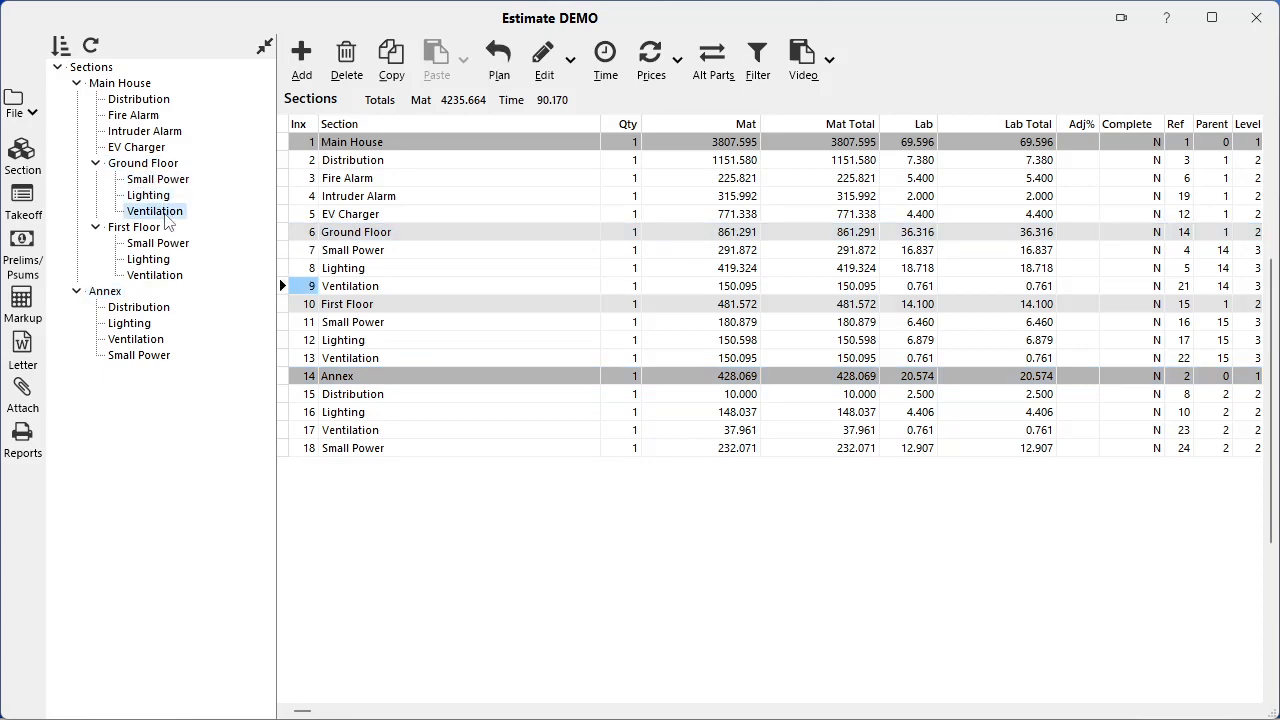
Add a takeoff list section named Demo under Ground Floor
left_click(160, 166)
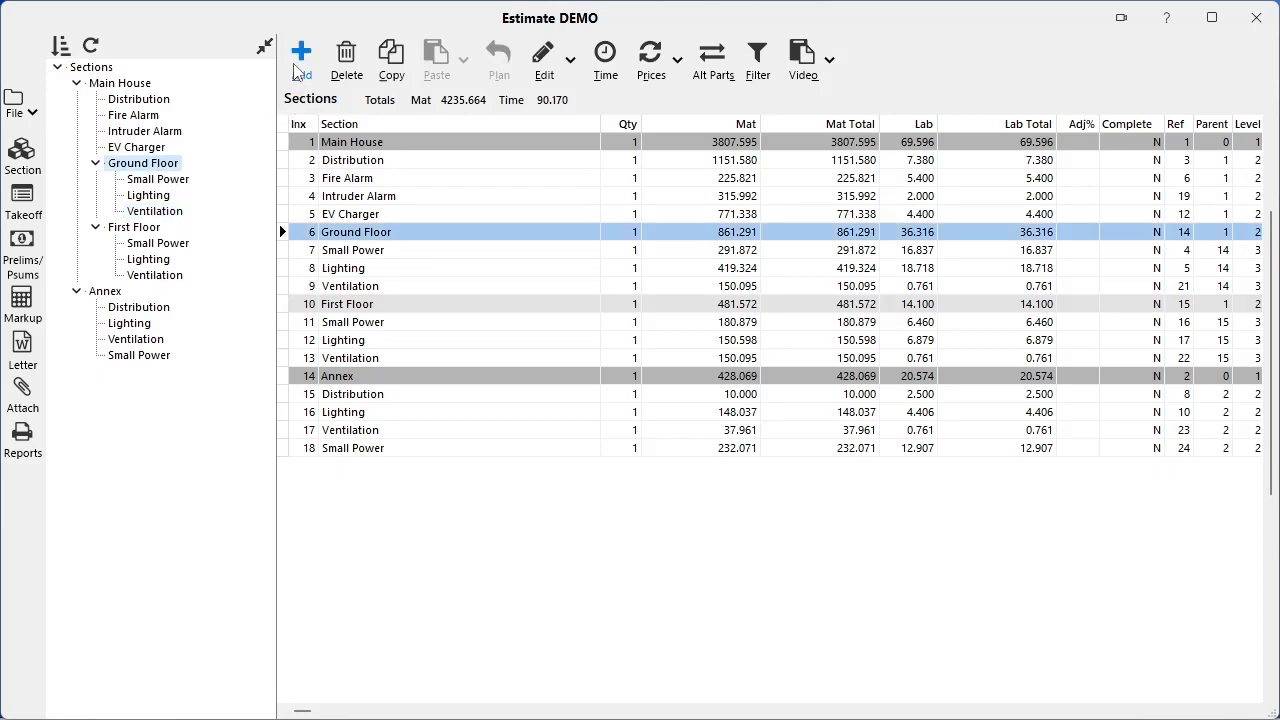
left_click(297, 66)
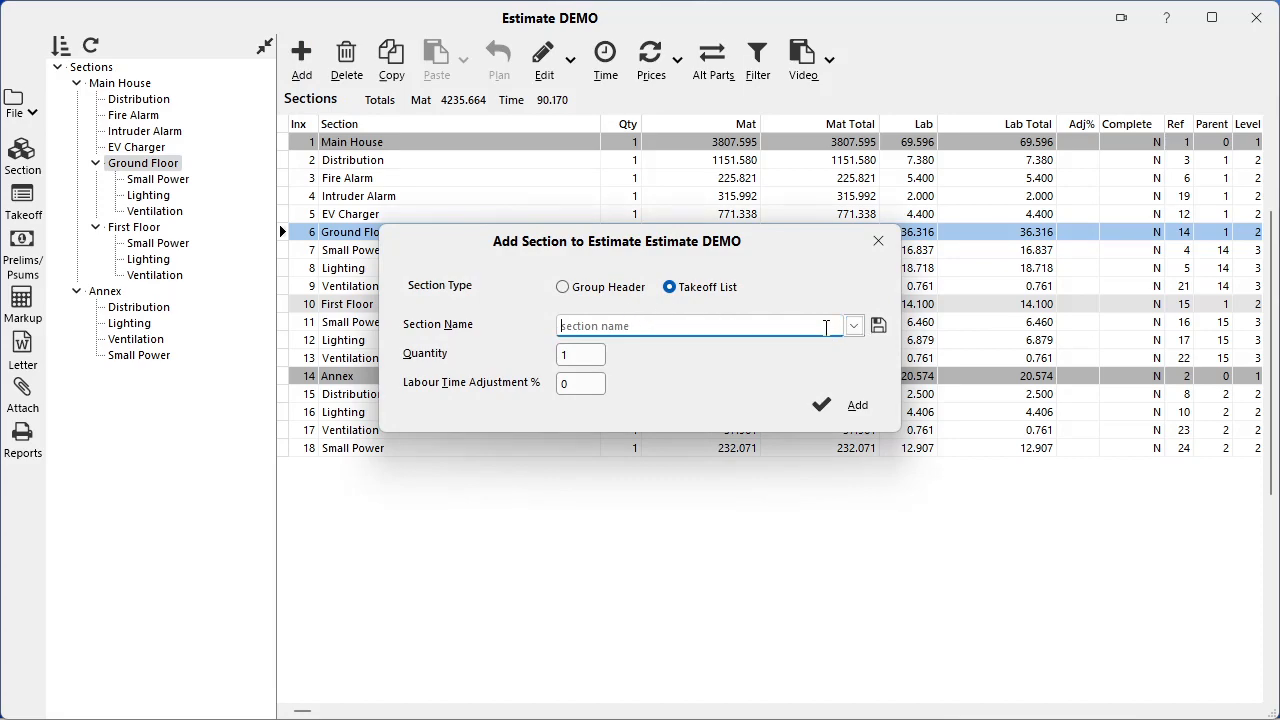
type("Demo")
left_click(828, 412)
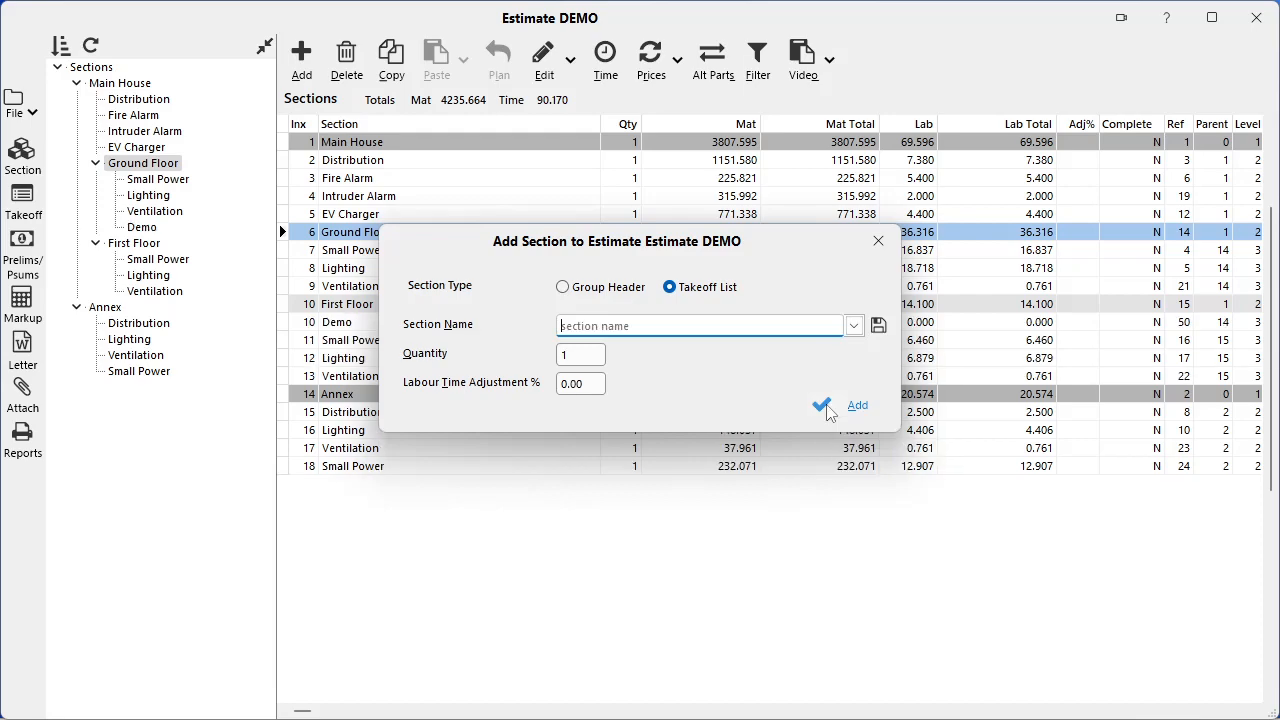
left_click(879, 244)
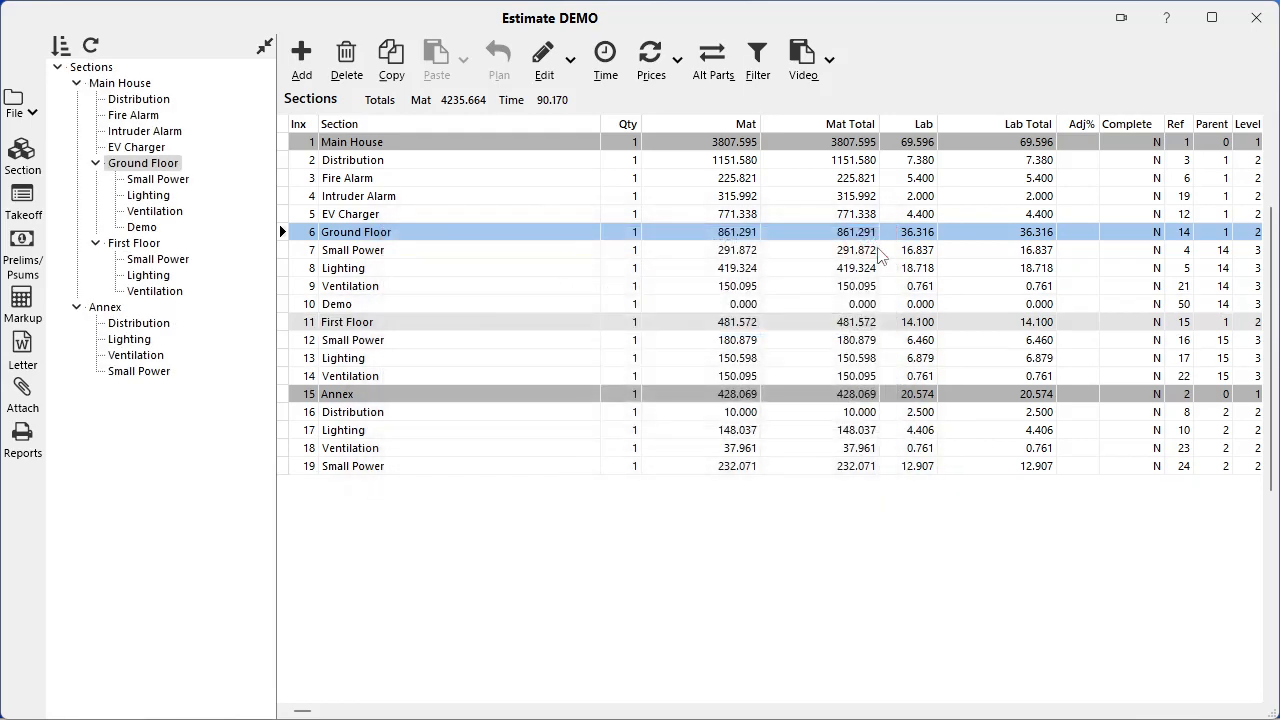
View the install time options for the Ground Floor Lighting section and close them without making changes
left_click(511, 304)
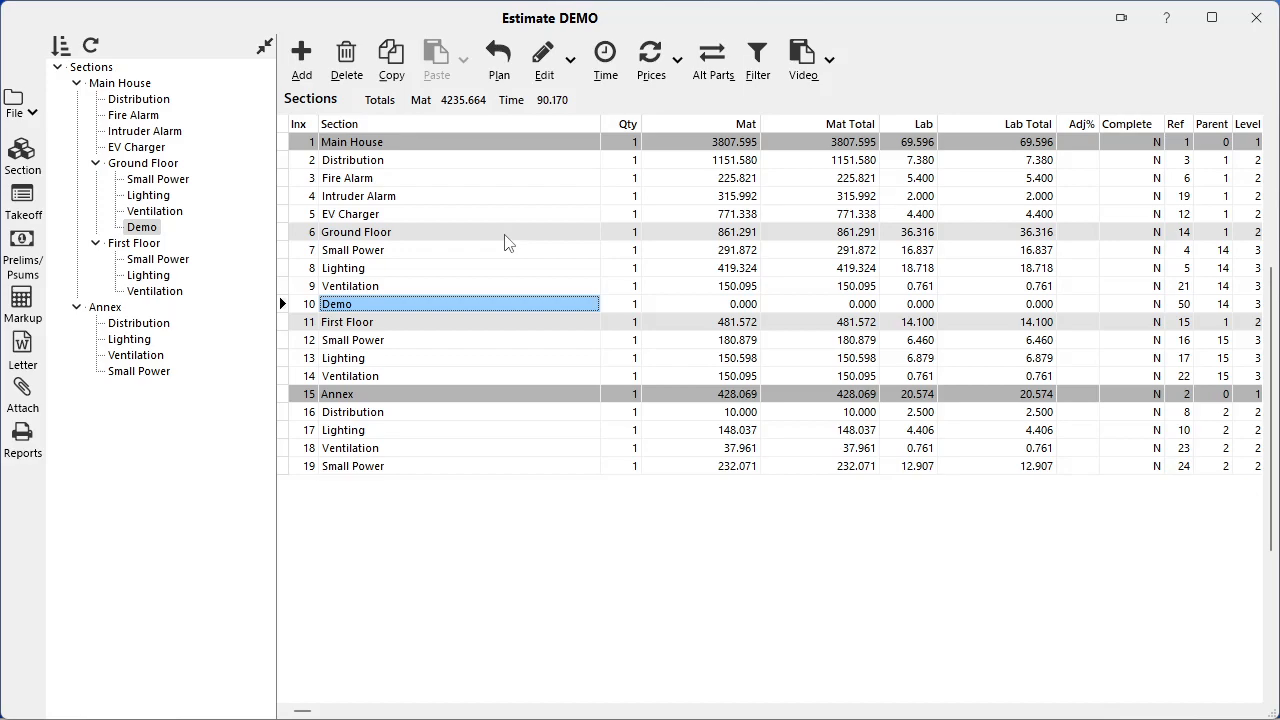
left_click(916, 270)
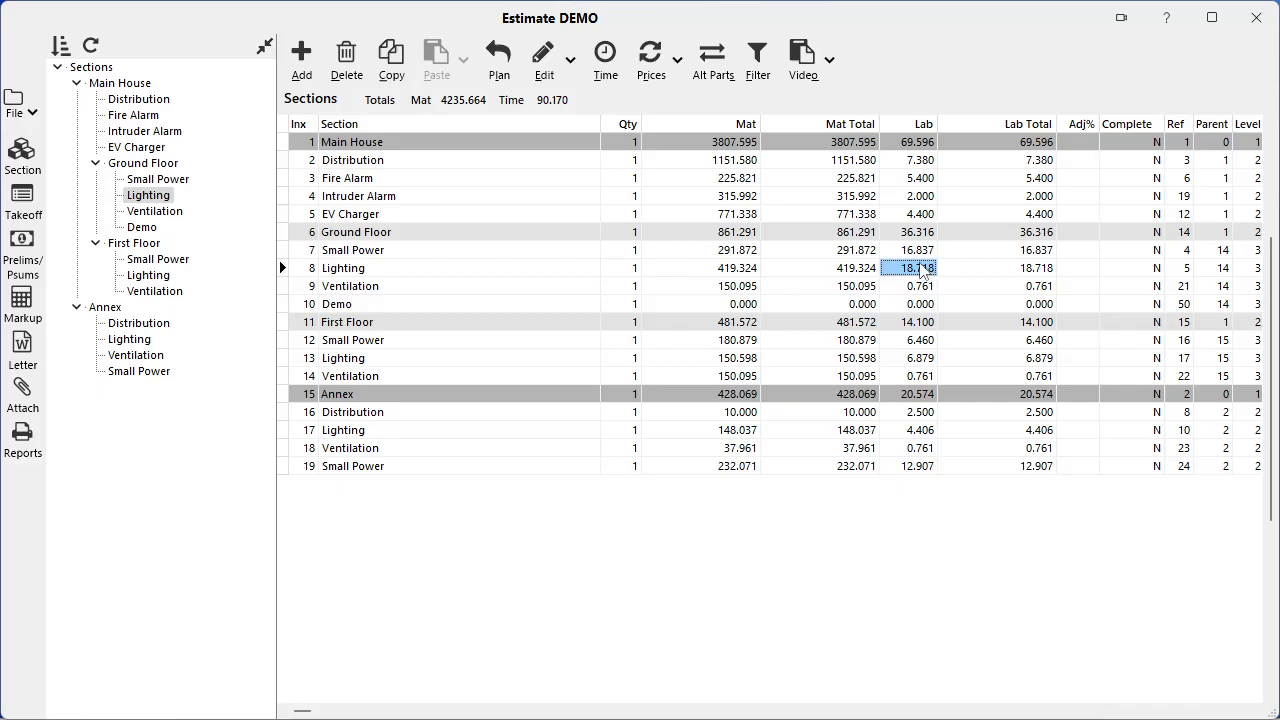
left_click(605, 55)
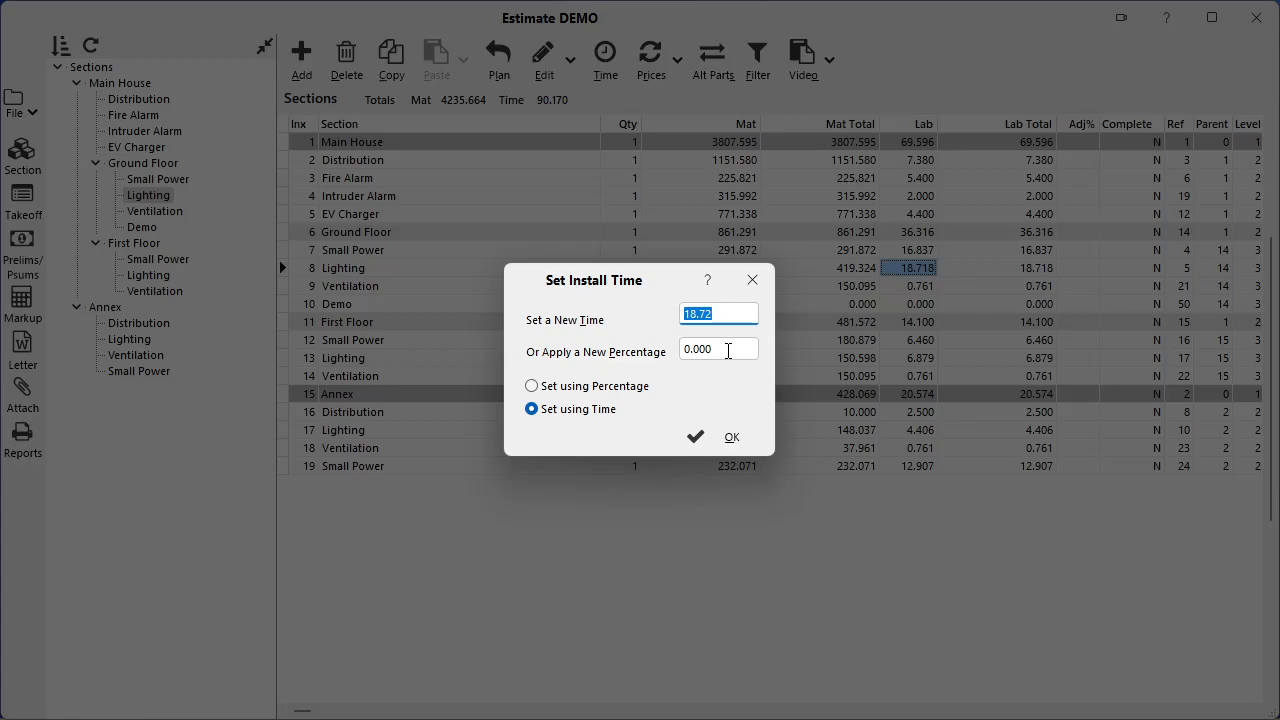
left_click(751, 283)
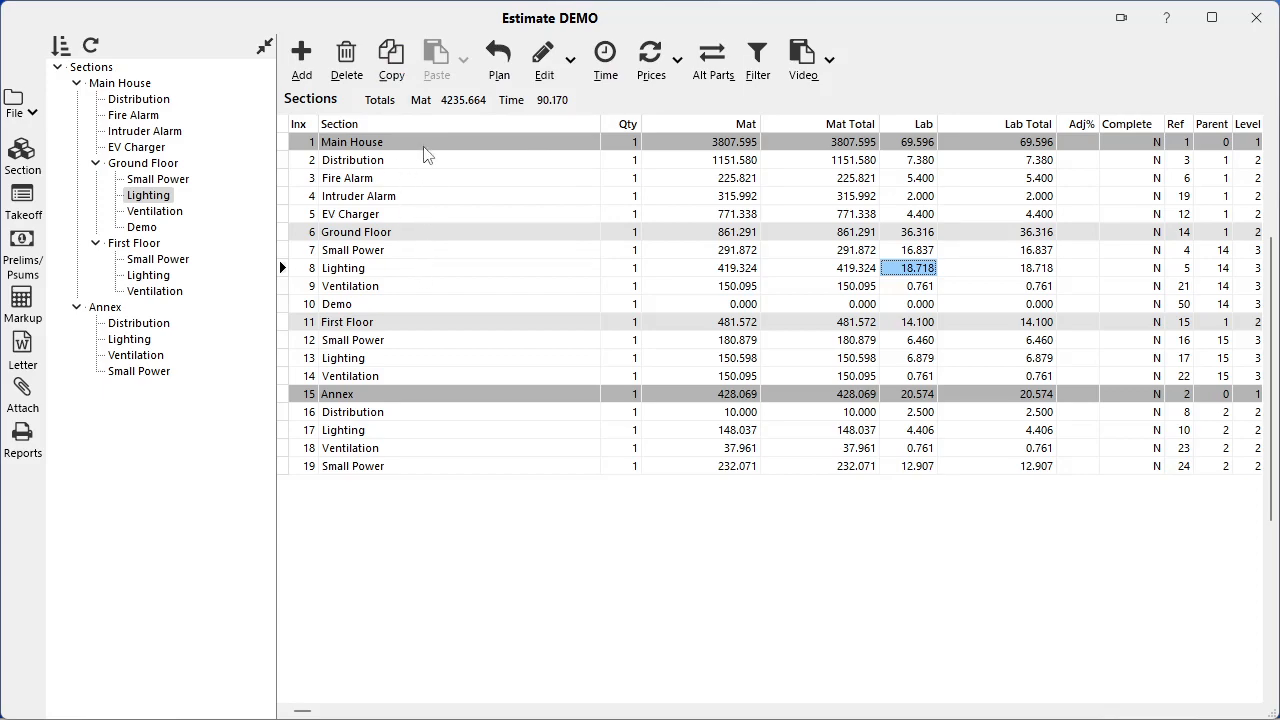
left_click(160, 194)
left_click(159, 165)
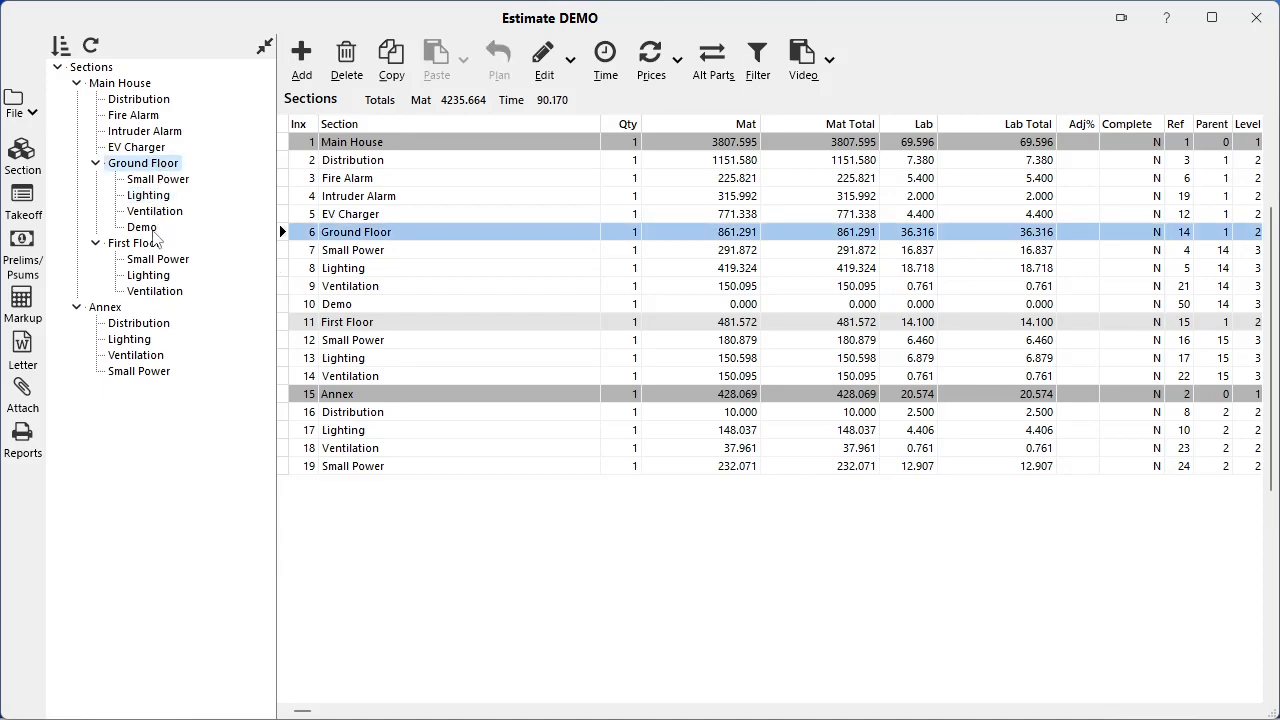
left_click(122, 86)
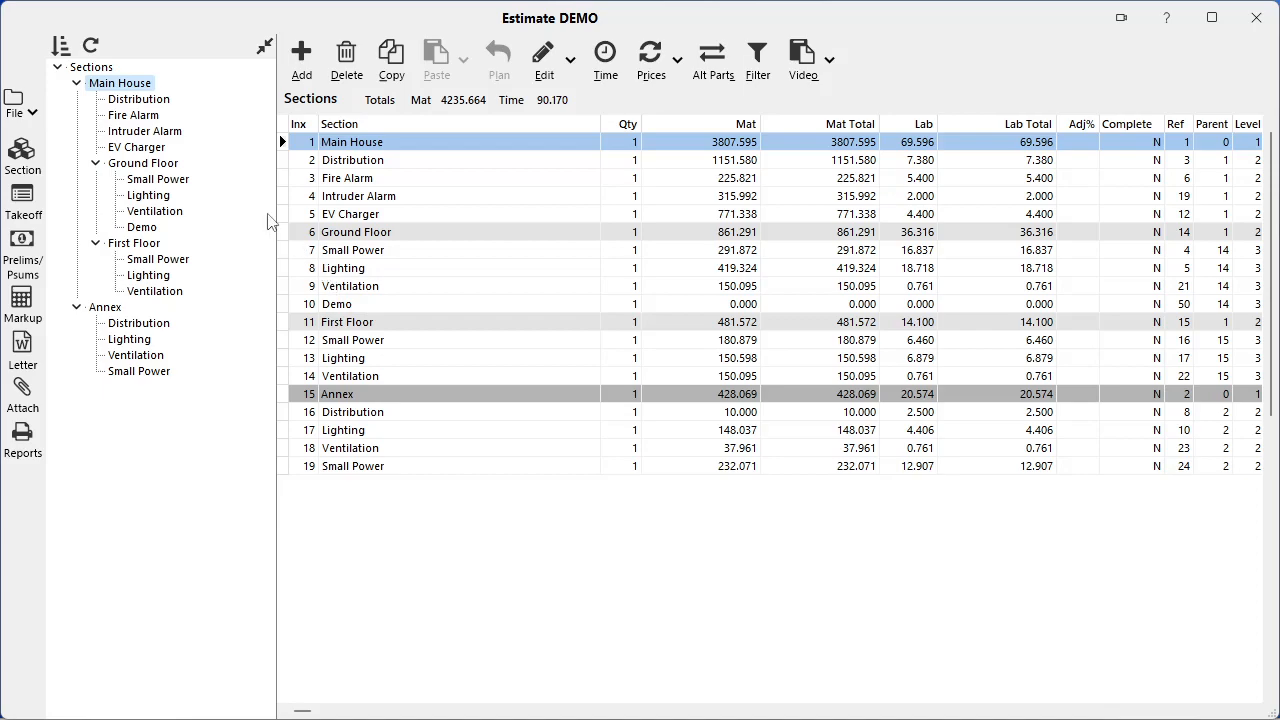
left_click(35, 118)
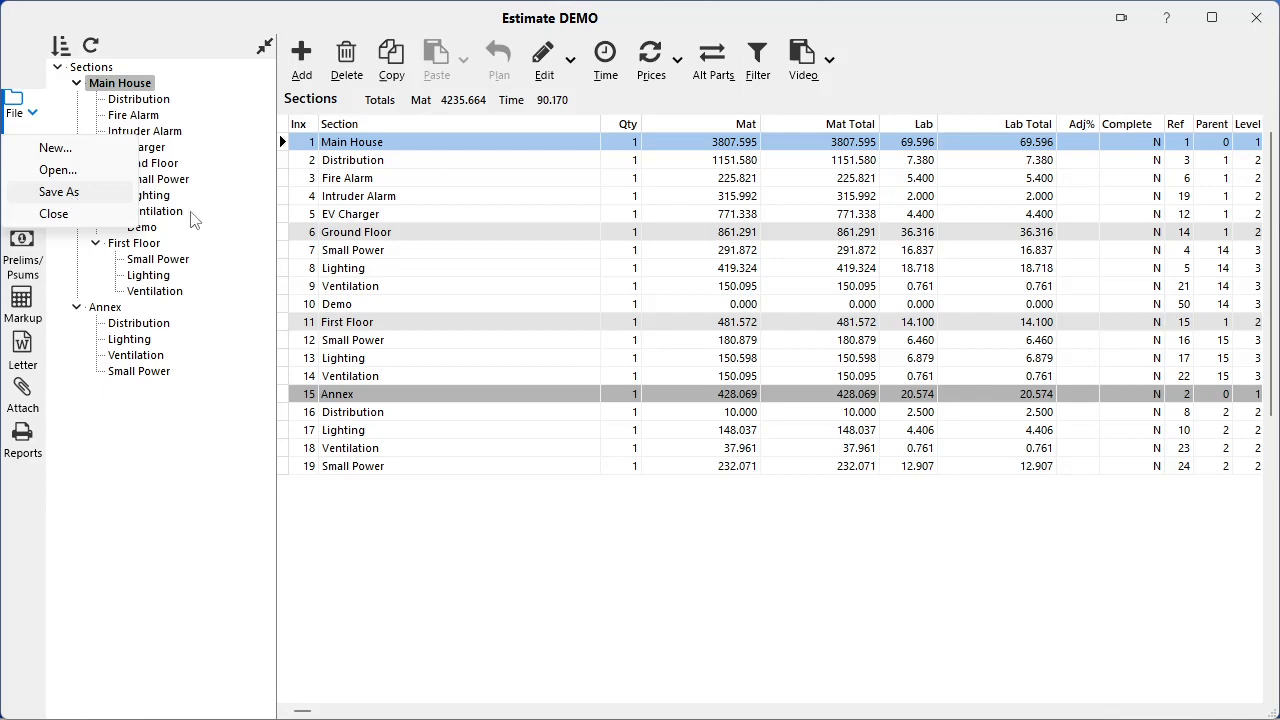
Open the Demo section's takeoff and add the MK 2G Switched Socket assembly with a quantity of 12
left_click(363, 313)
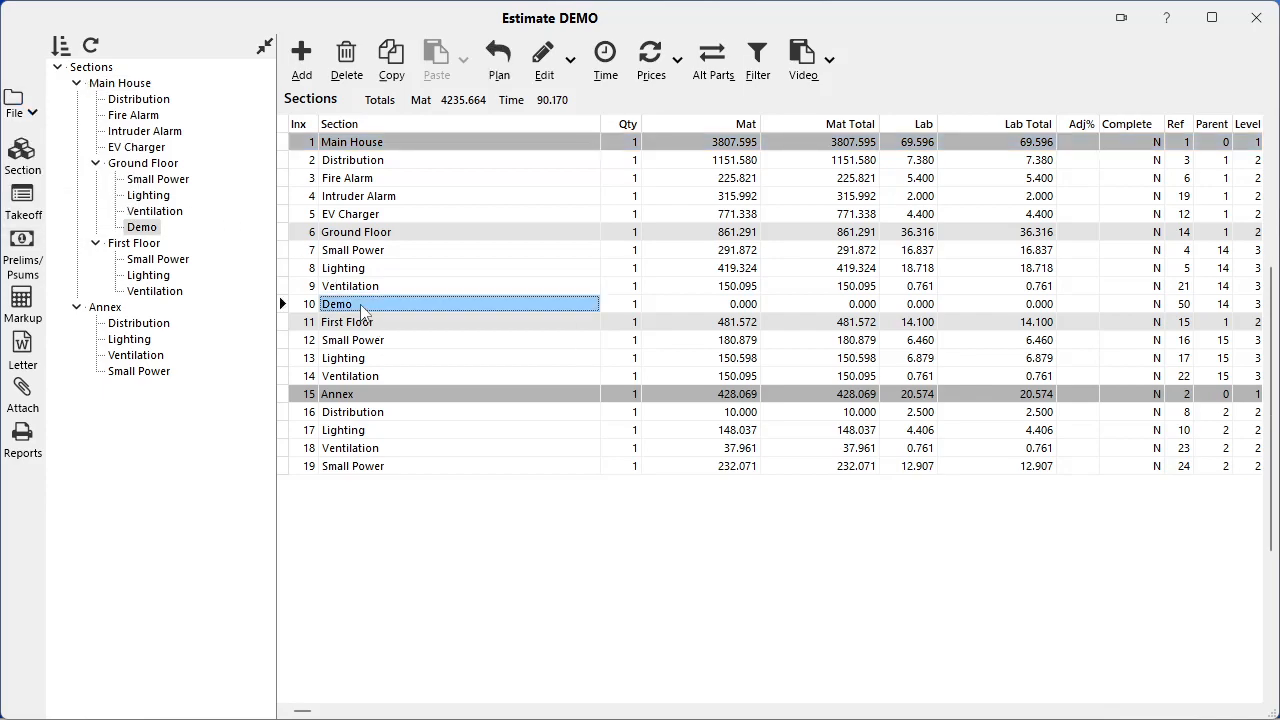
double_click(363, 313)
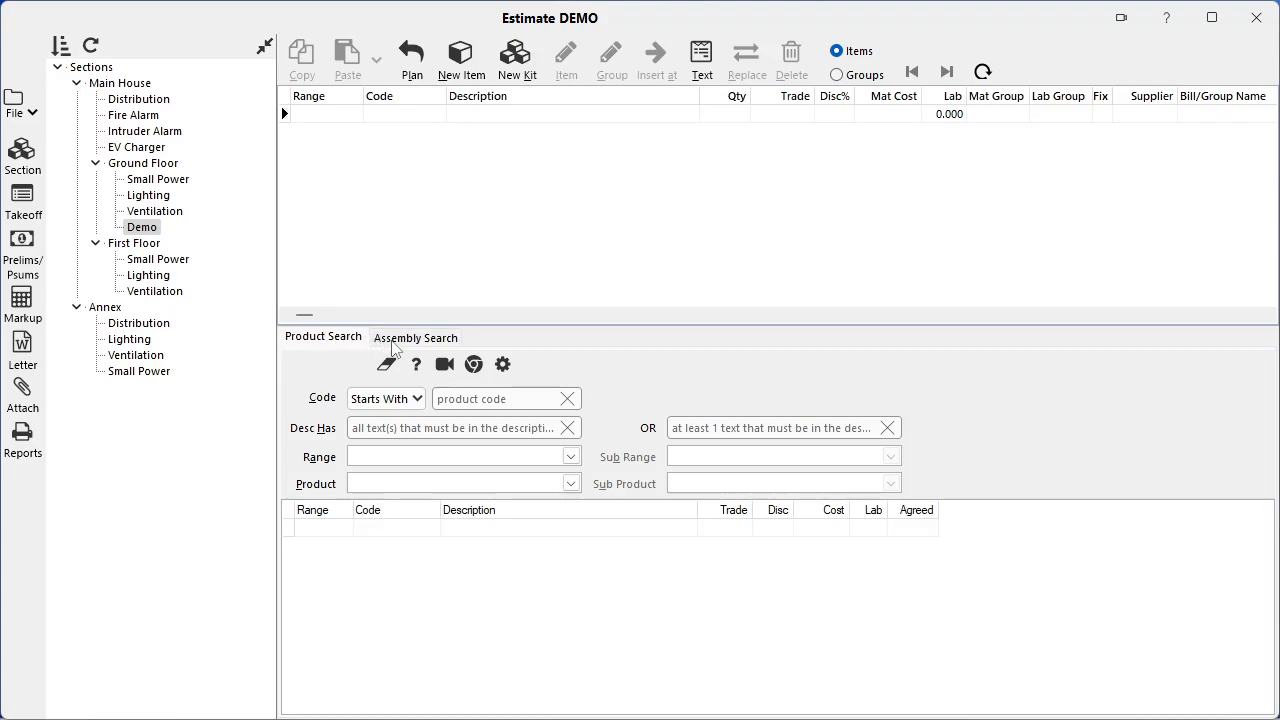
left_click(400, 344)
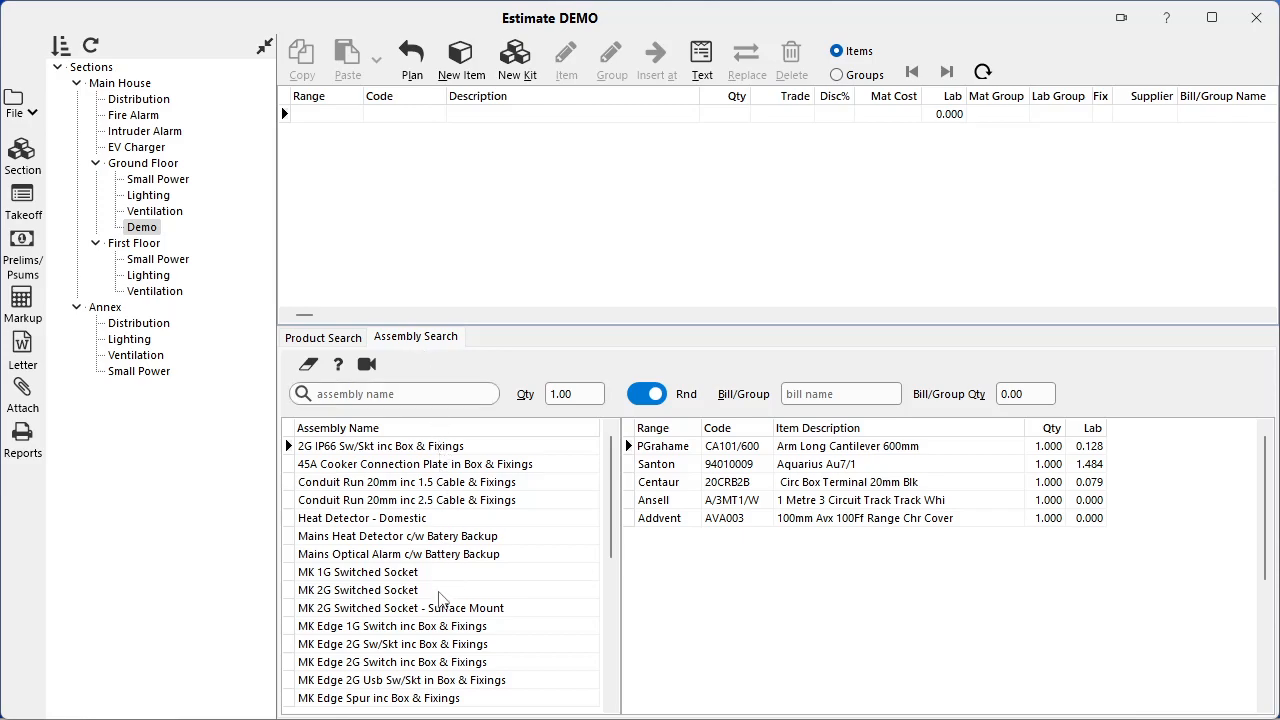
left_click(439, 591)
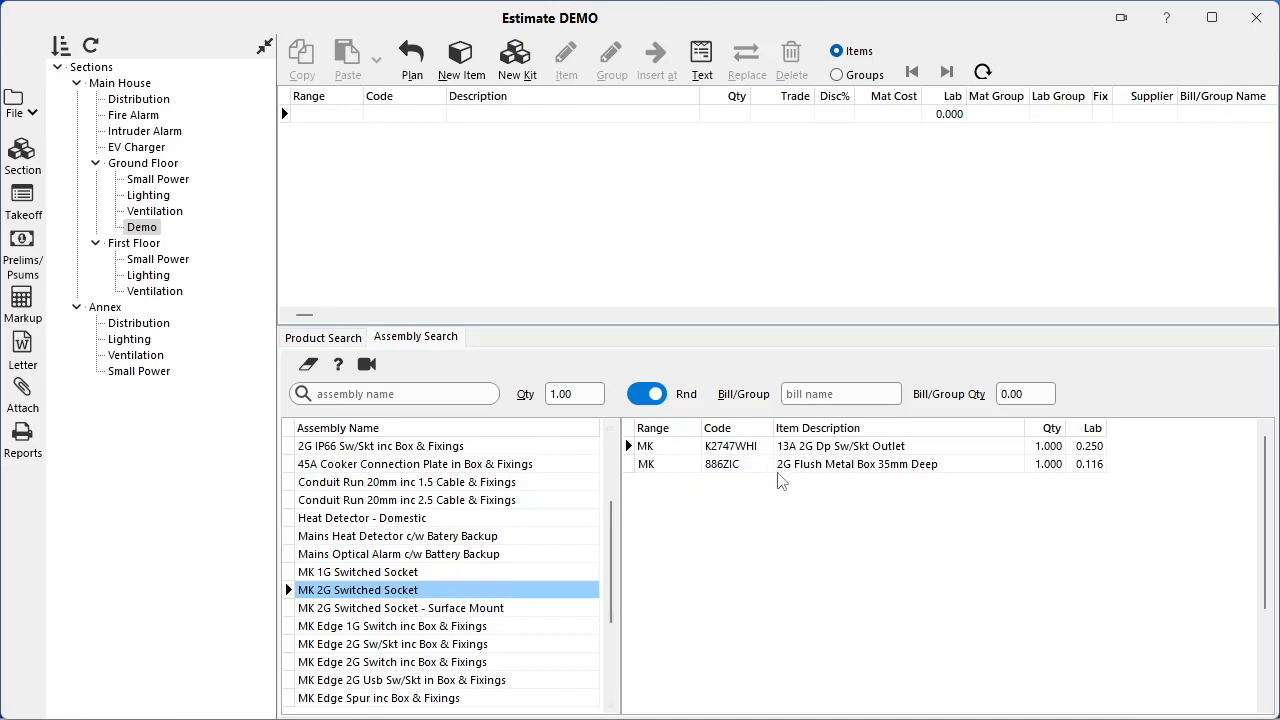
left_click(593, 393)
type("12")
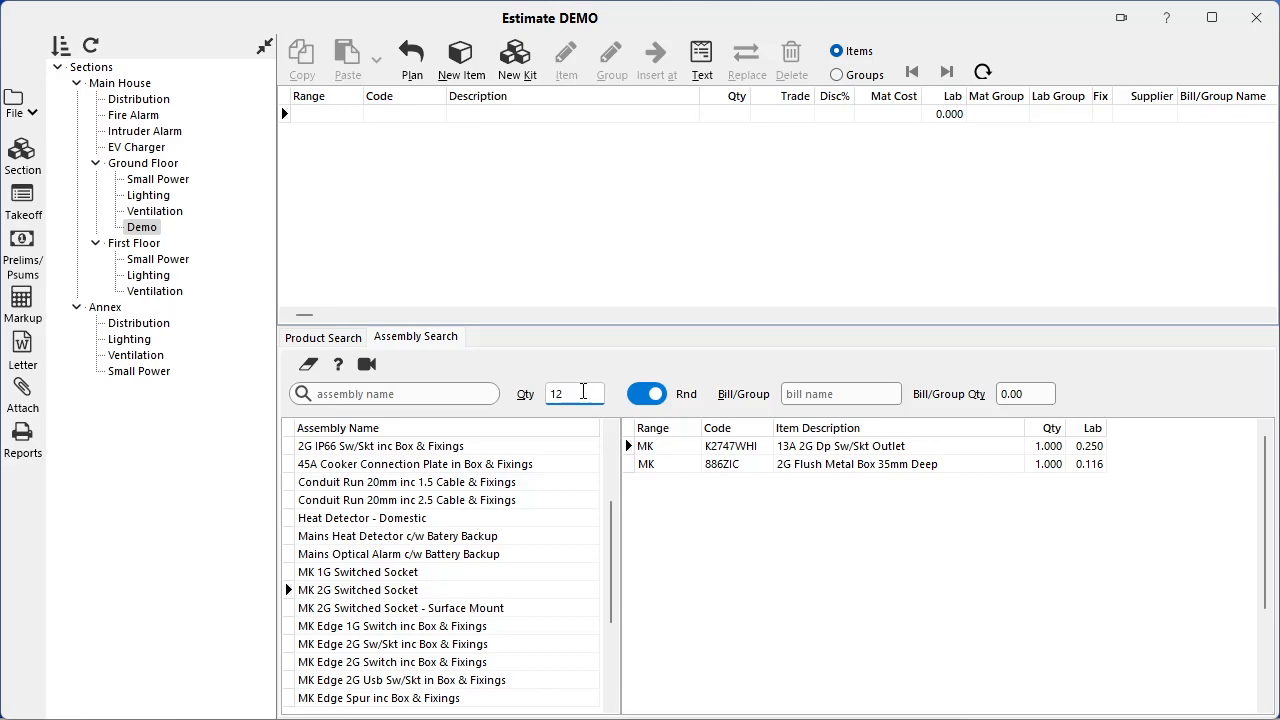
key("Return")
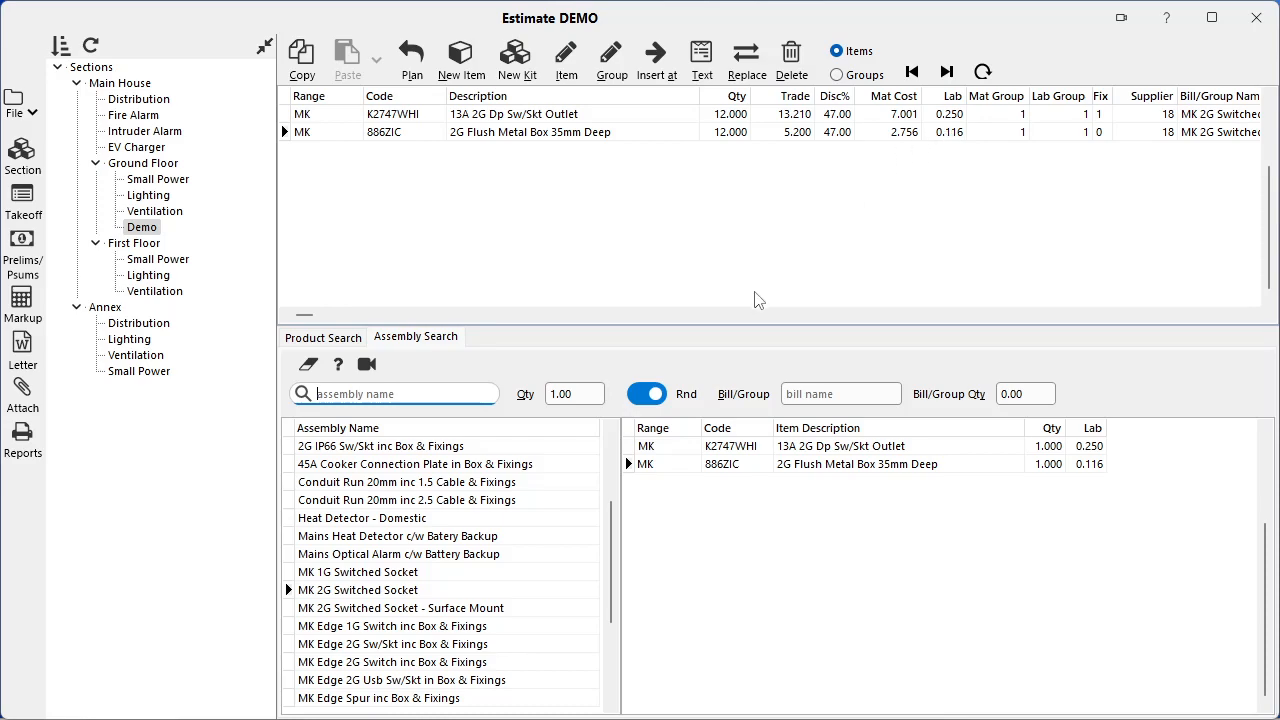
Add the Trunking Run 25x16 Inc 2.5 Cable assembly to the takeoff with a quantity of 100
left_click(617, 689)
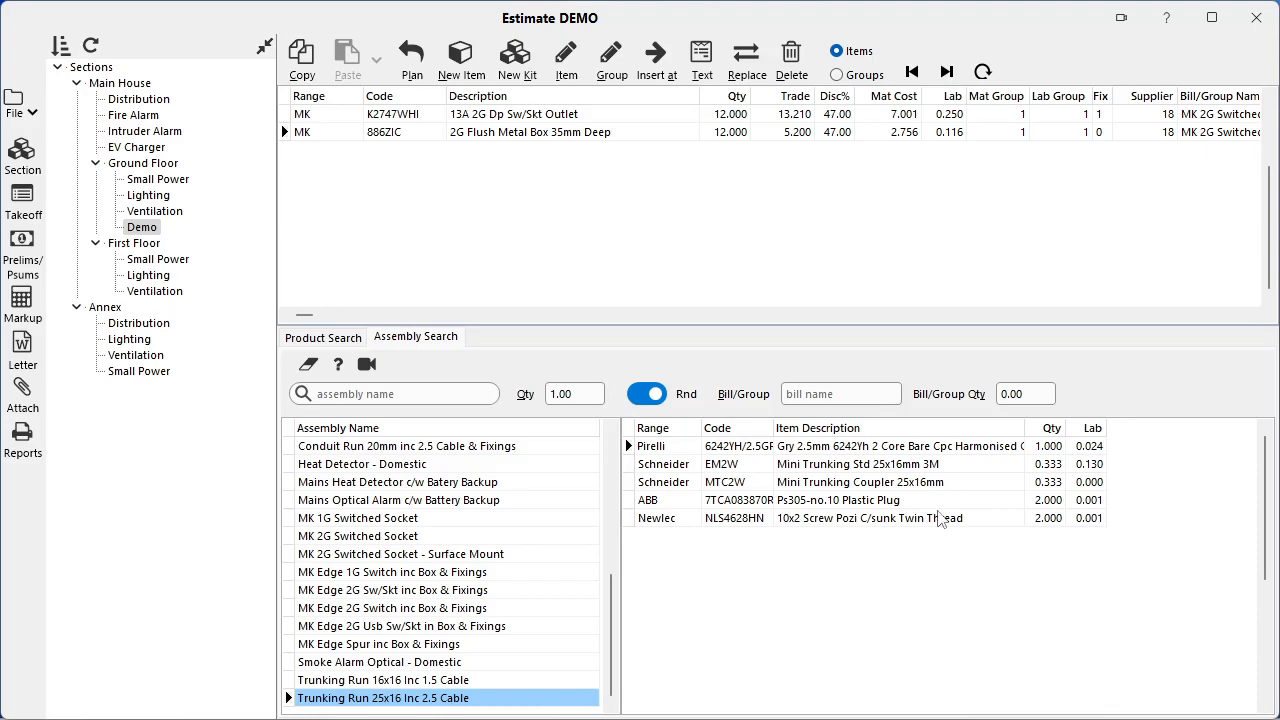
left_click(598, 400)
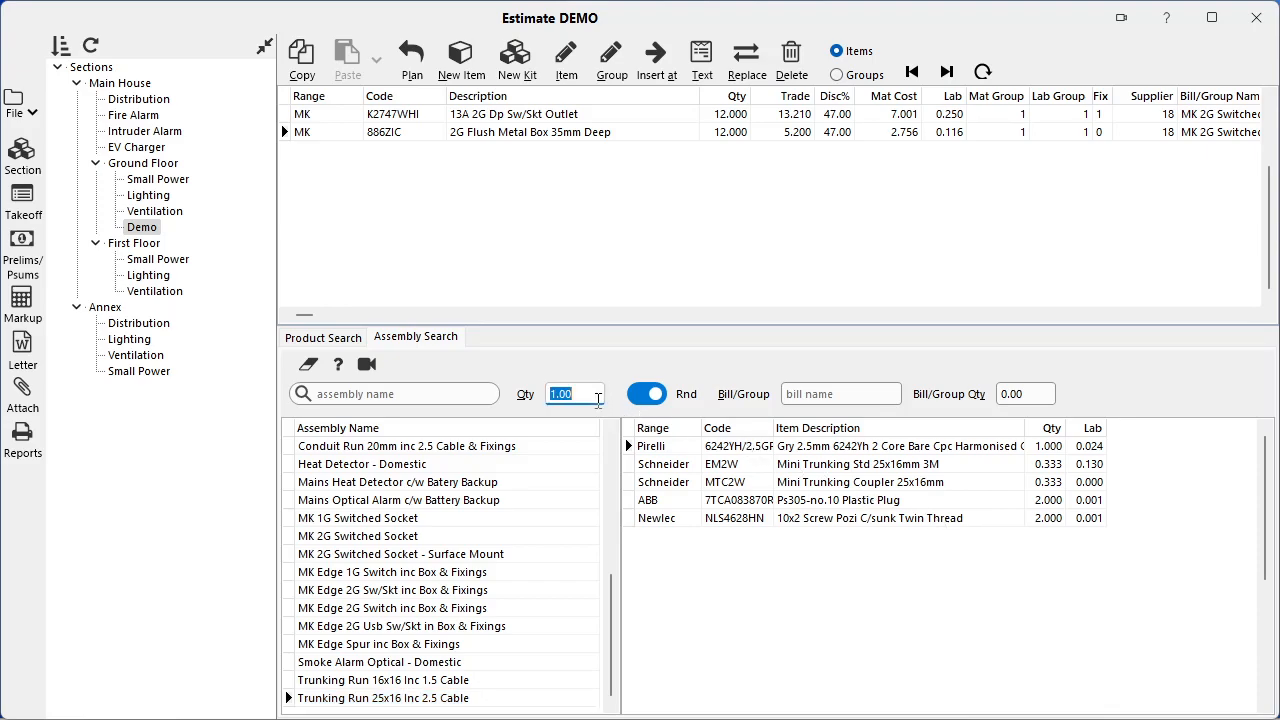
type("1")
key("Return")
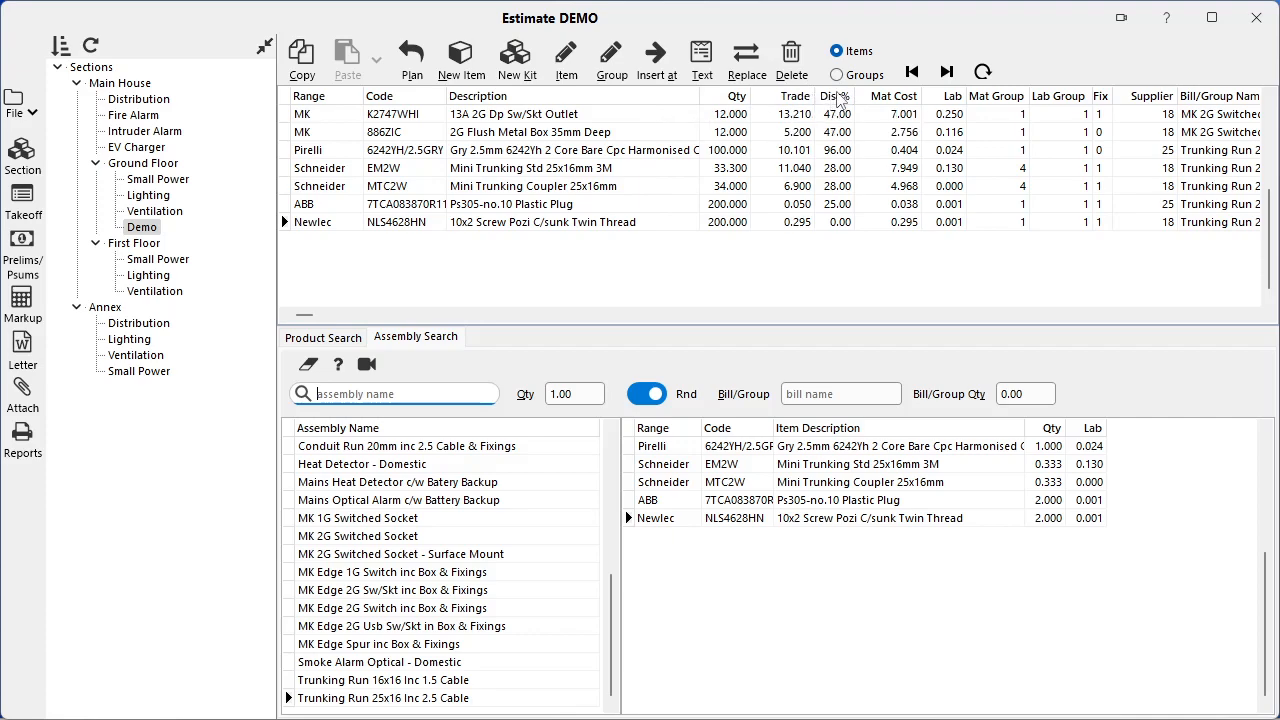
Show the takeoff by groups and view the Trunking Run 25x16 Inc 2.5 Cable group's settings without changing them
left_click(837, 75)
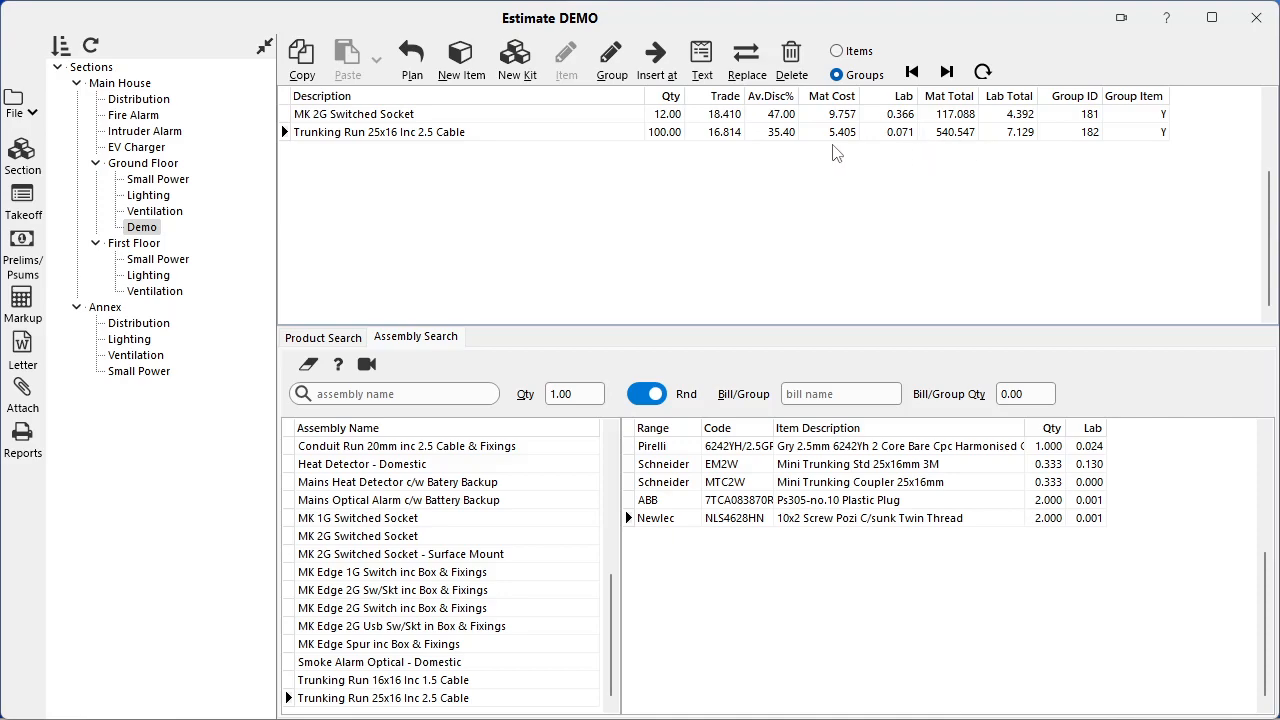
double_click(568, 132)
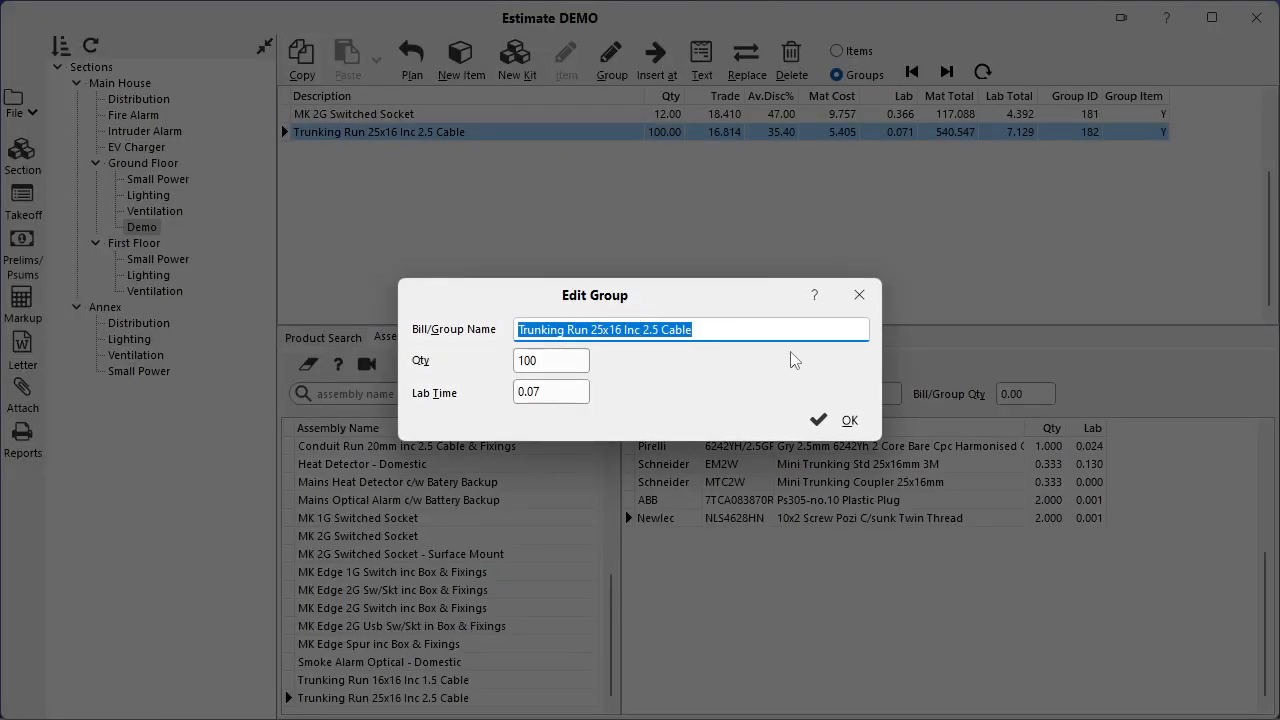
left_click(858, 295)
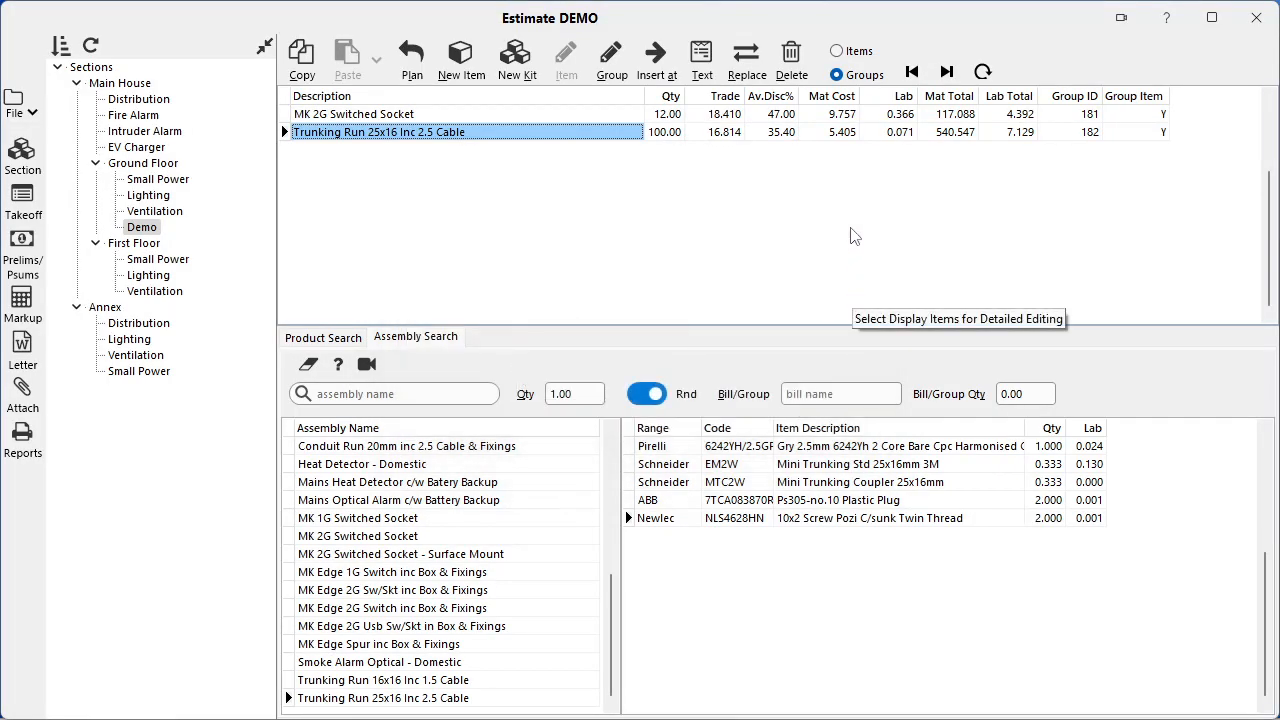
Show the takeoff by items and view the item details of the Mini Trunking Std 25x16mm 3M and the items above it
left_click(847, 59)
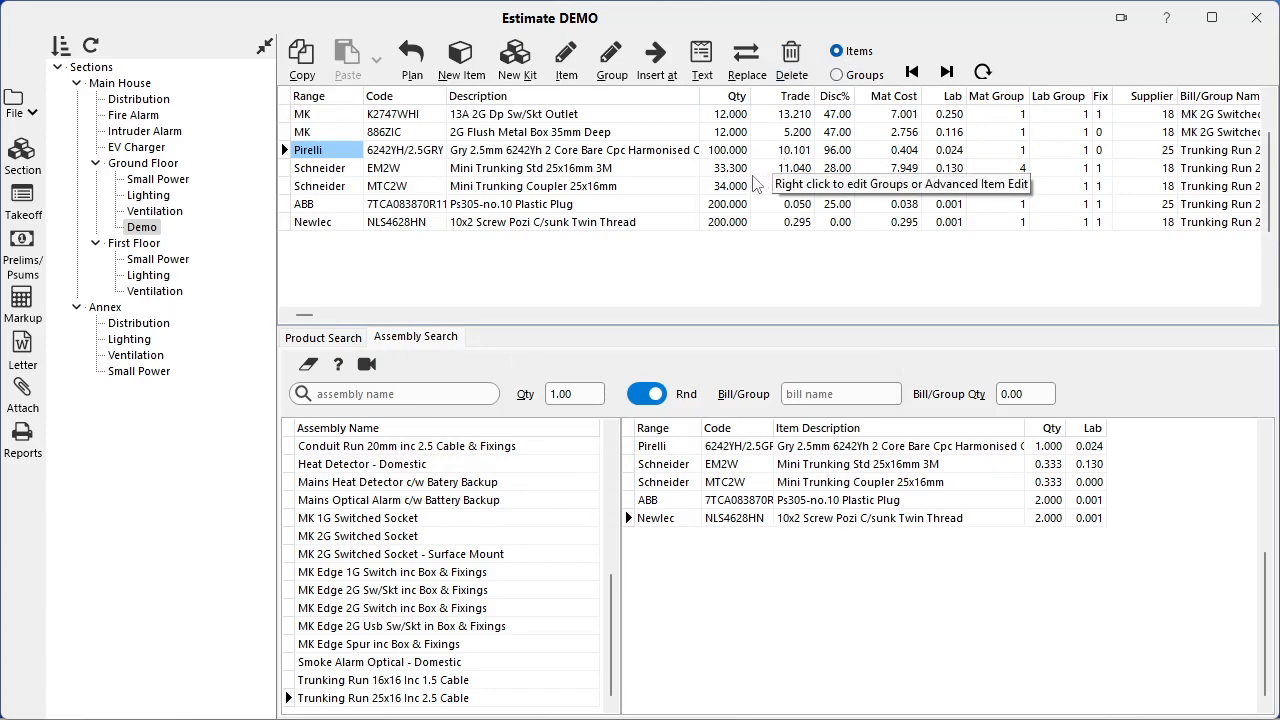
left_click(735, 172)
left_click(730, 170)
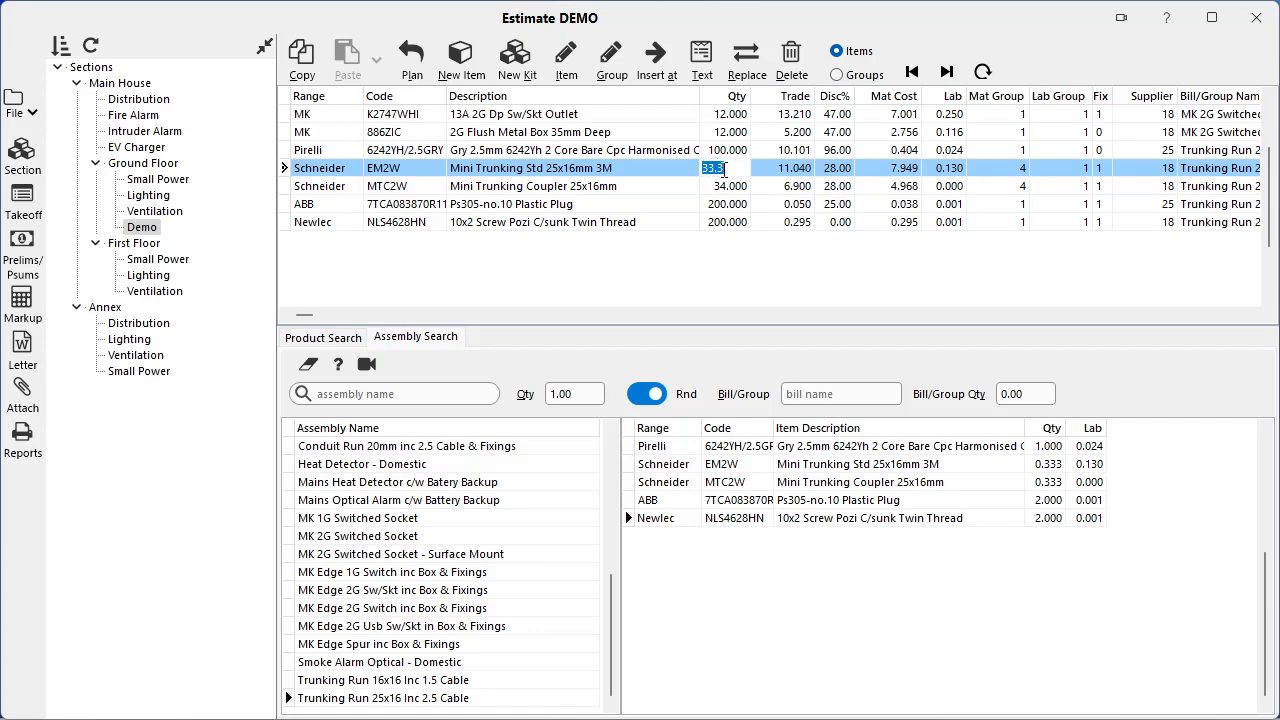
double_click(730, 168)
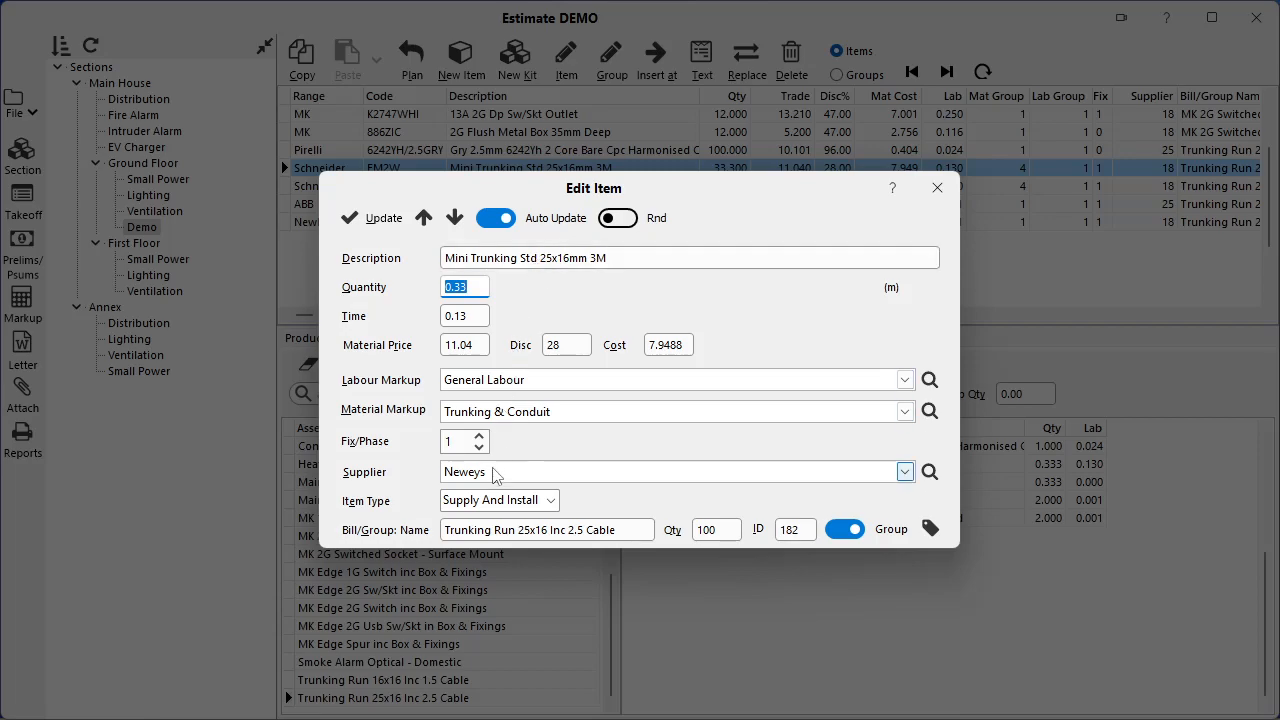
left_click(423, 218)
left_click(423, 218)
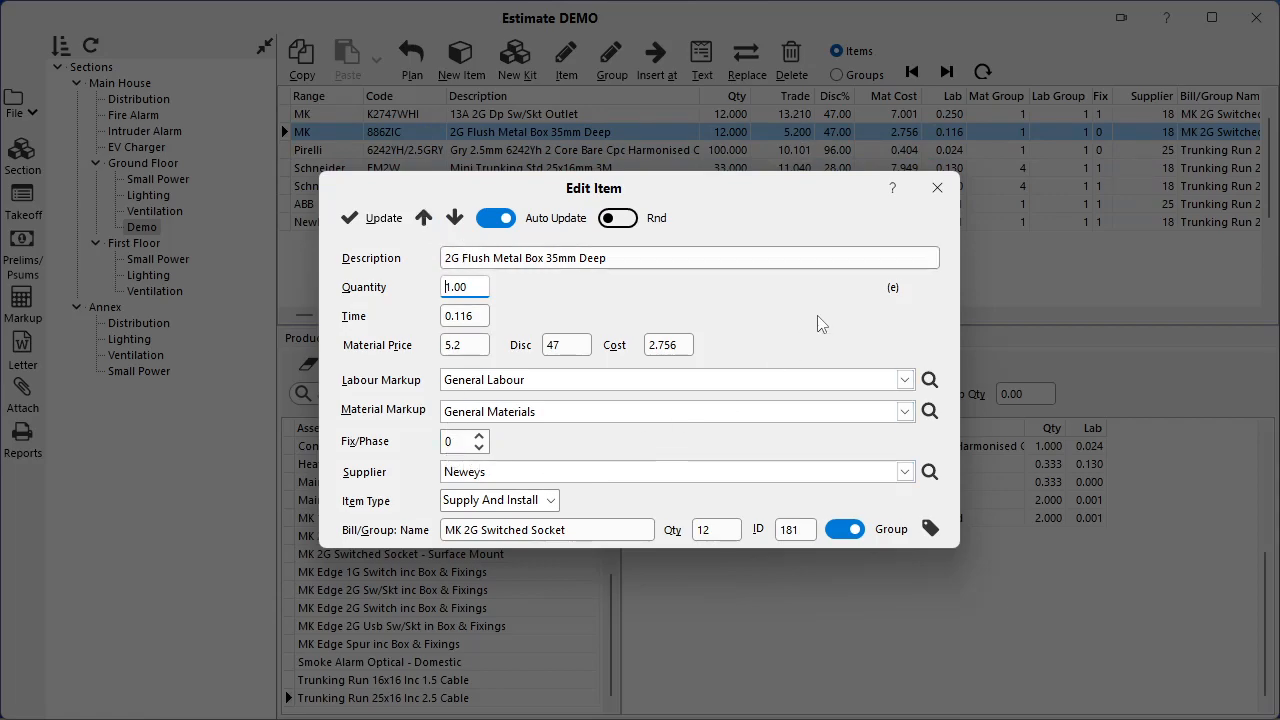
left_click(947, 199)
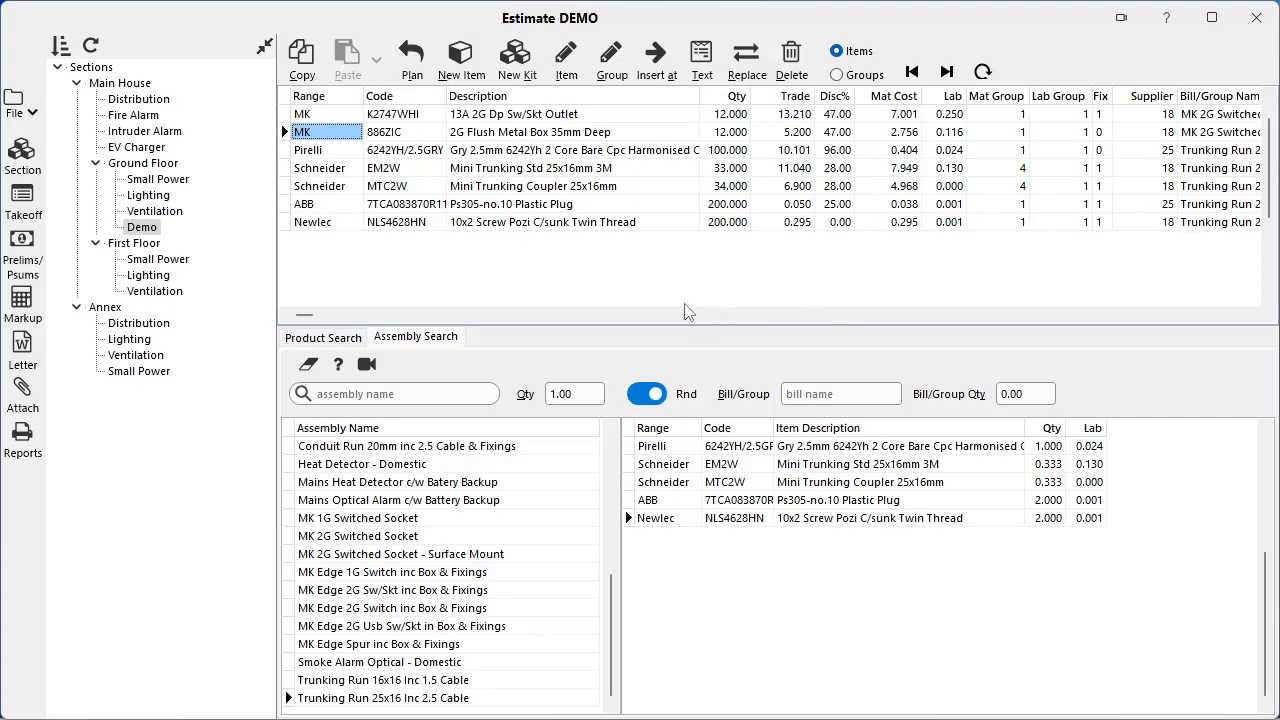
Find products with codes starting with 6242Y and add the Gry 2.5mm 6242Yh 2 Core cable with quantity 25 and Agreed Price off
left_click(353, 341)
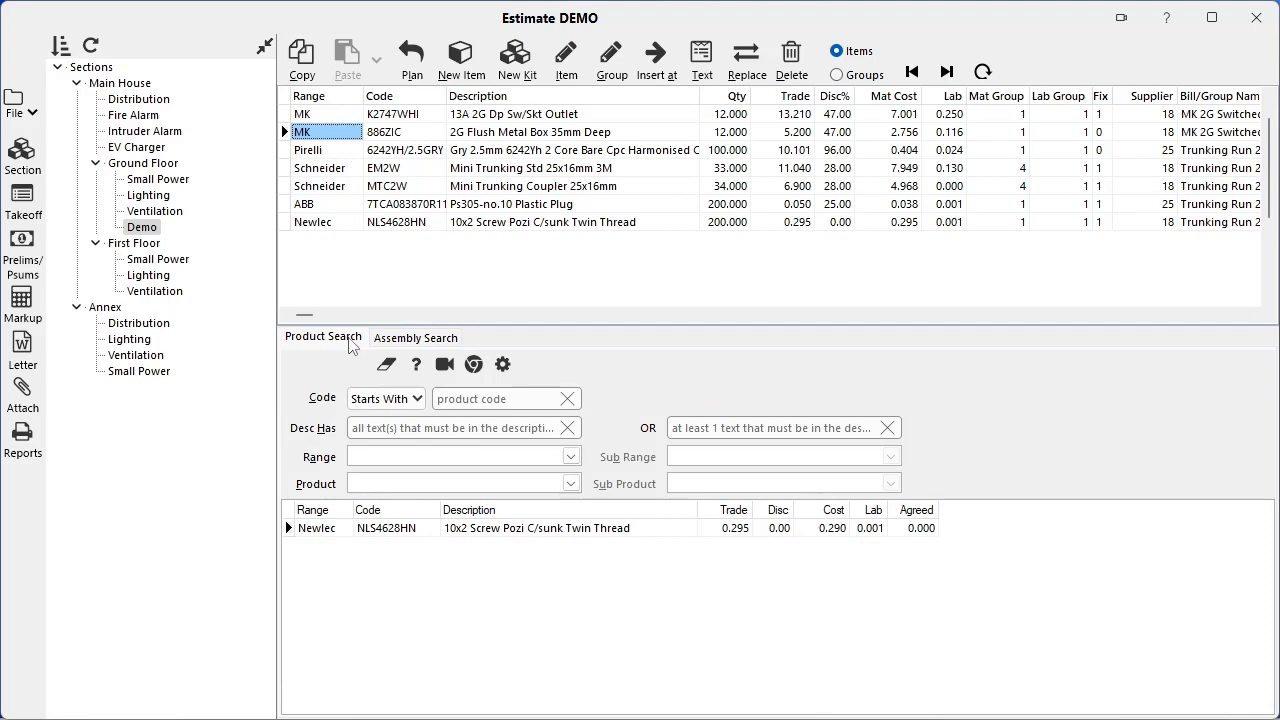
left_click(463, 400)
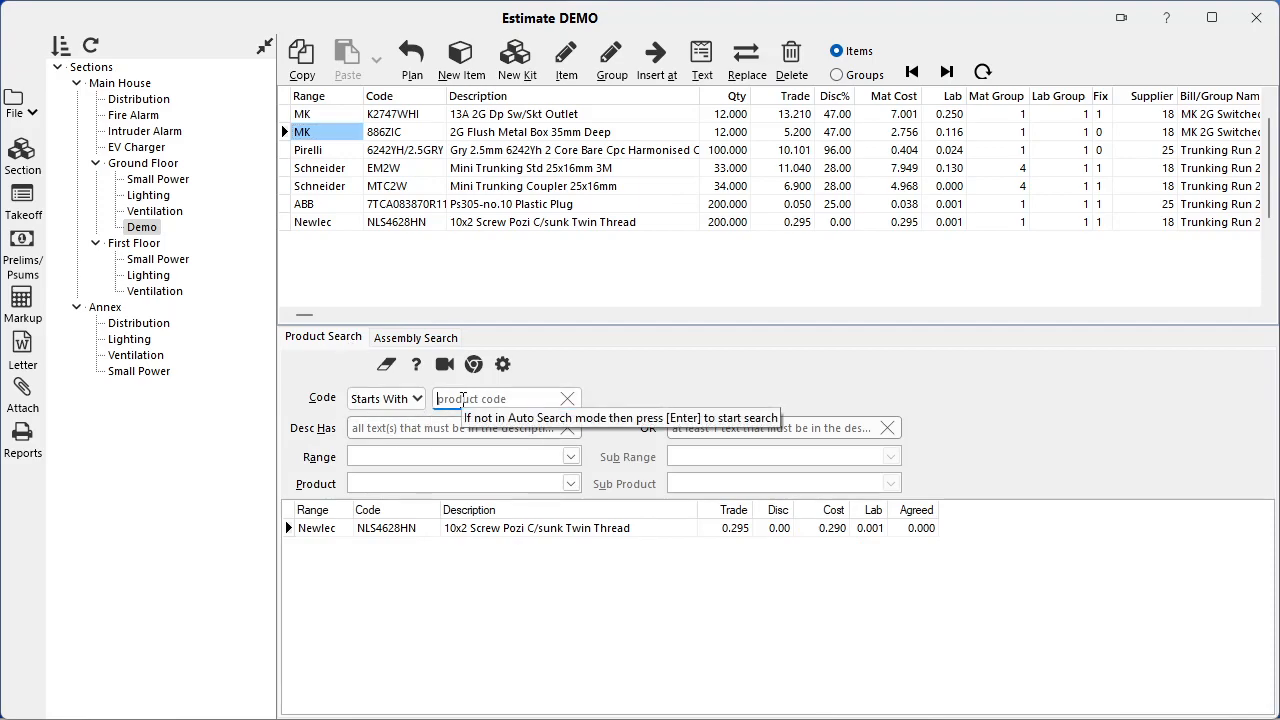
type("6242Y")
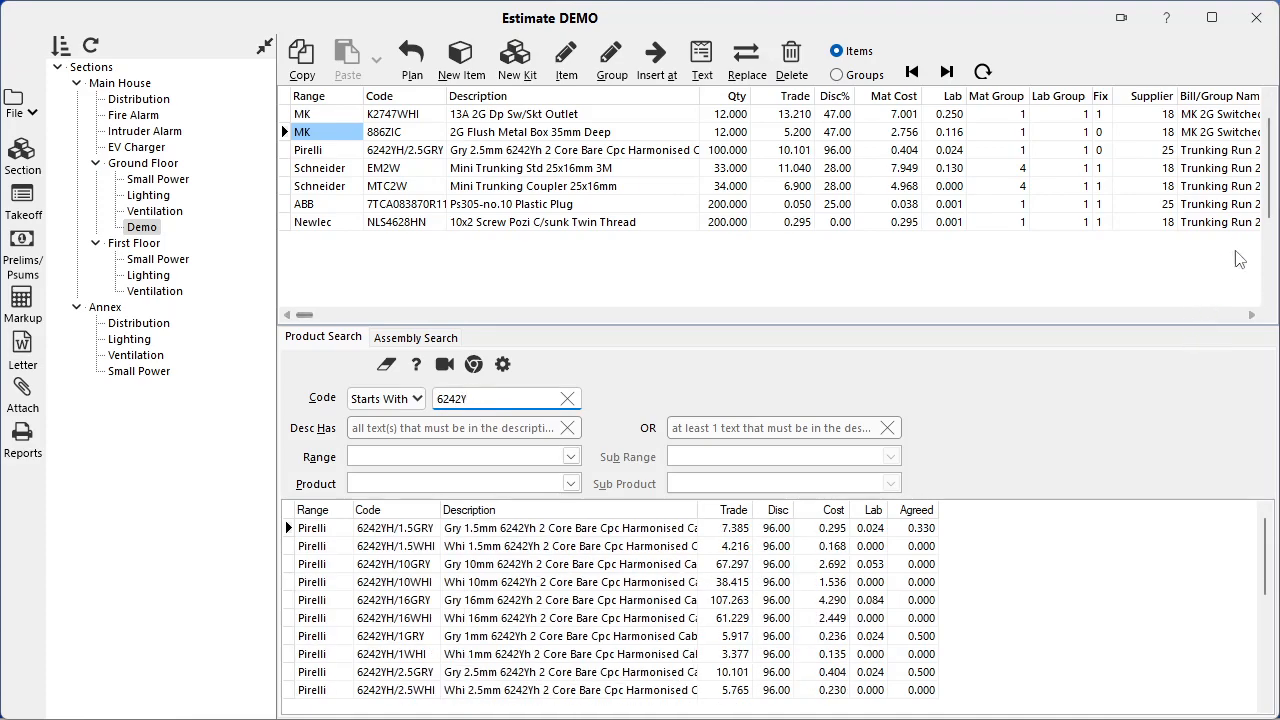
left_click(583, 674)
double_click(583, 676)
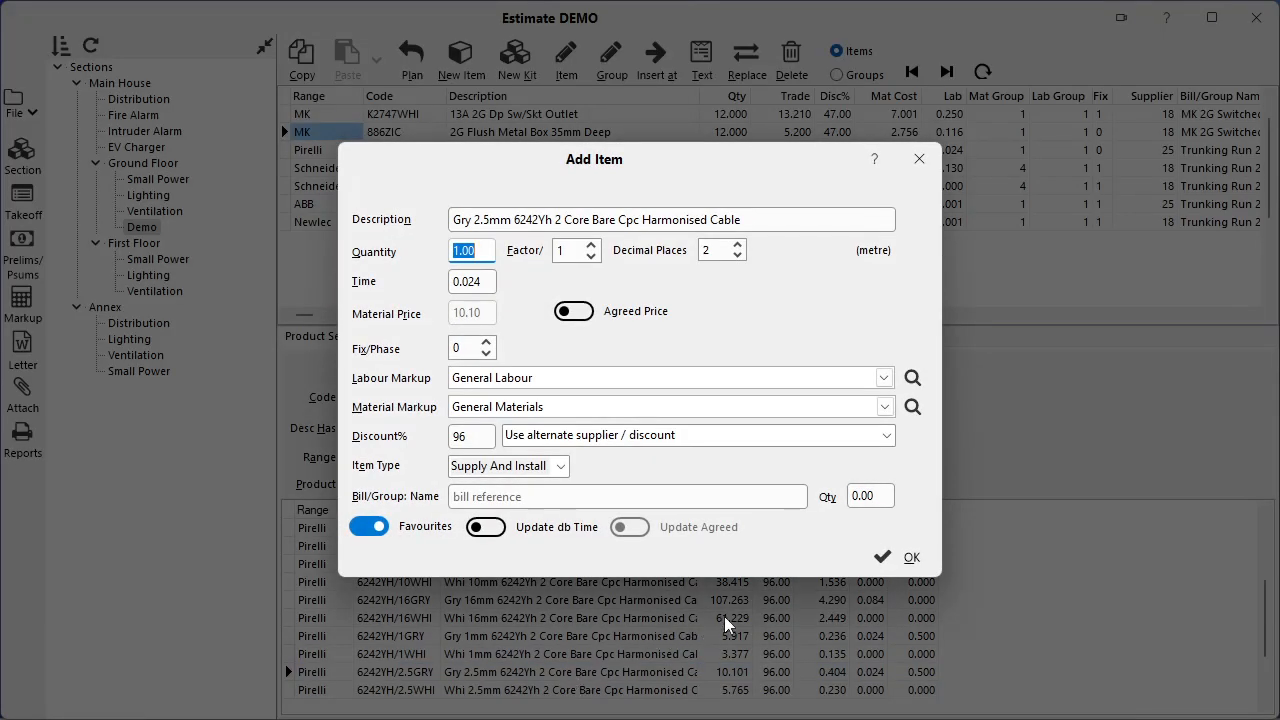
type("25")
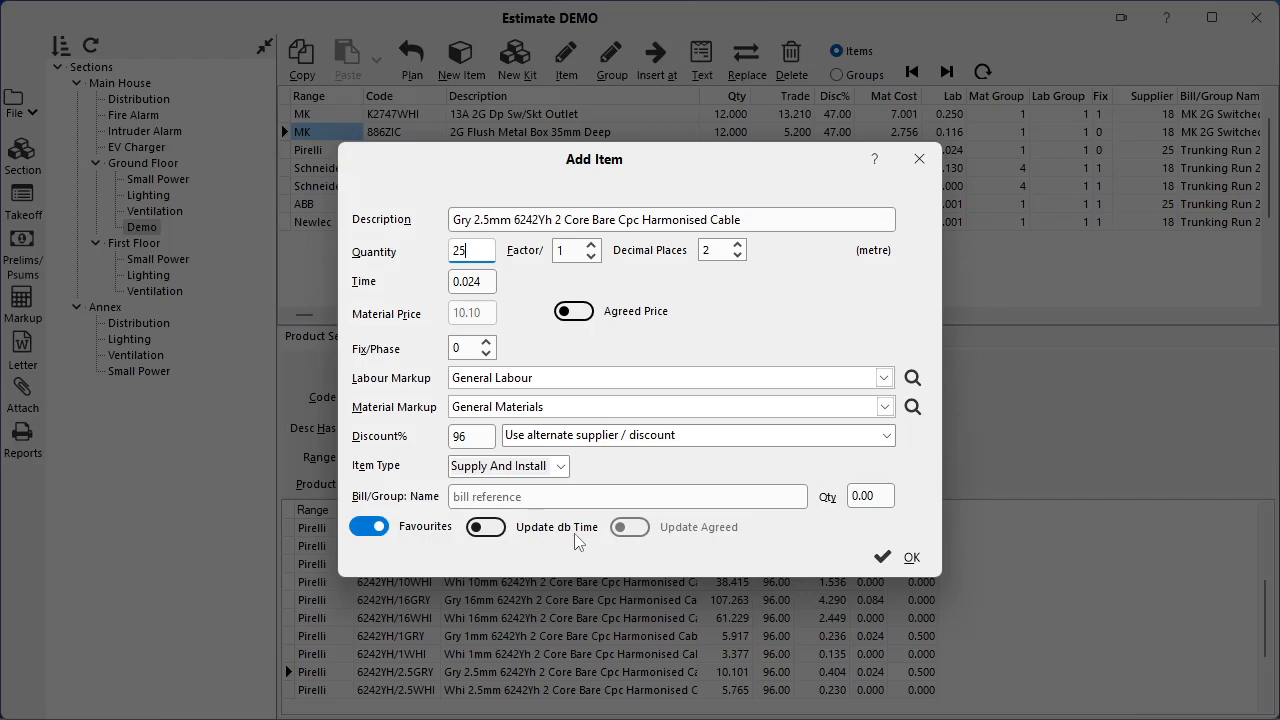
left_click(565, 313)
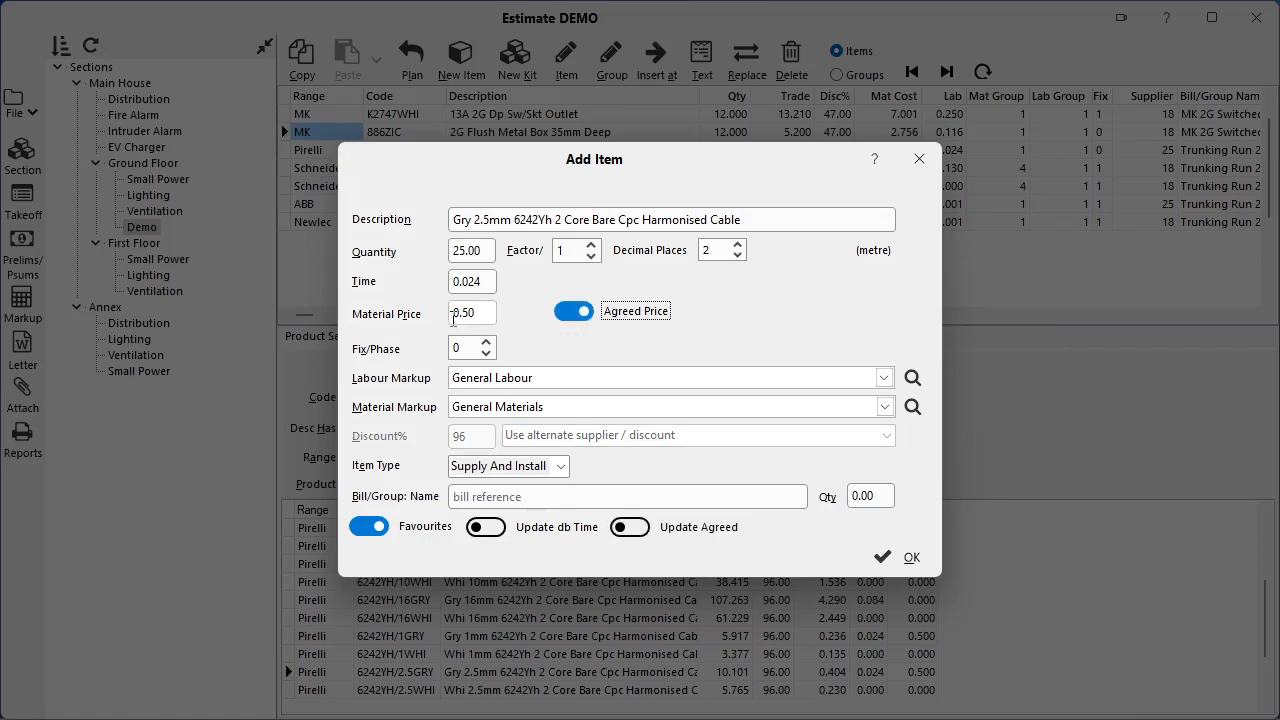
left_click(585, 314)
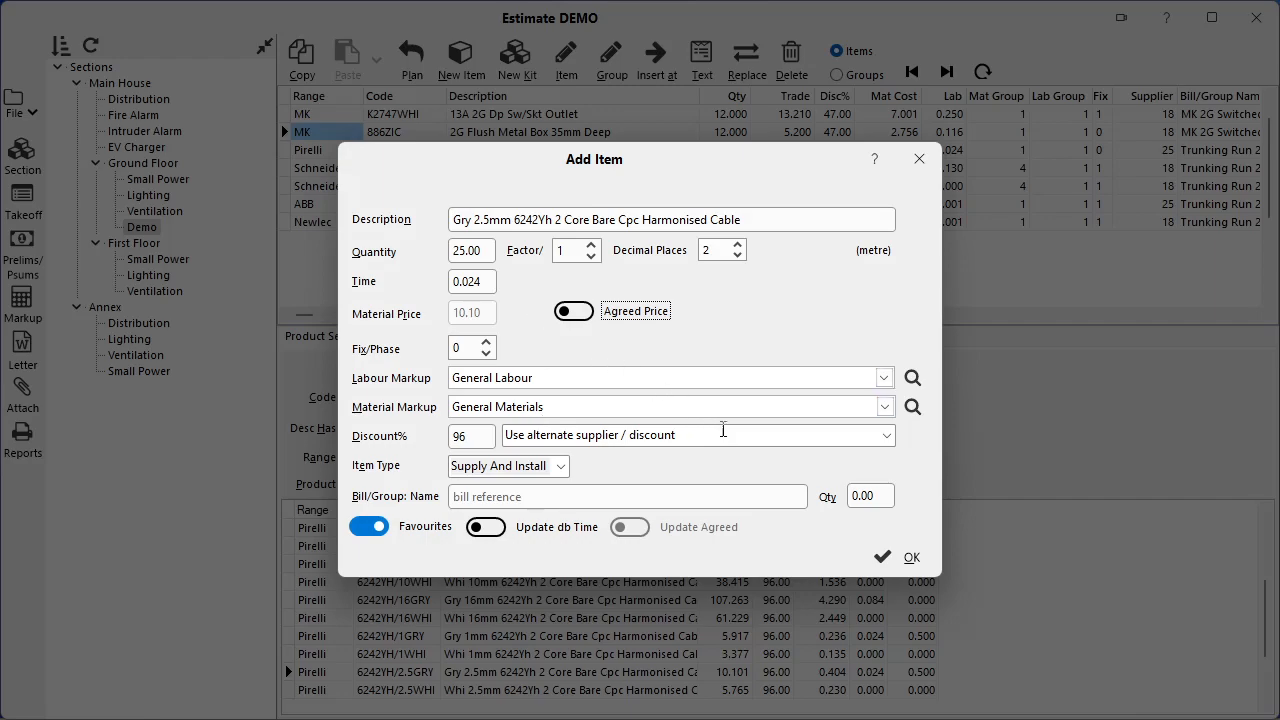
left_click(884, 556)
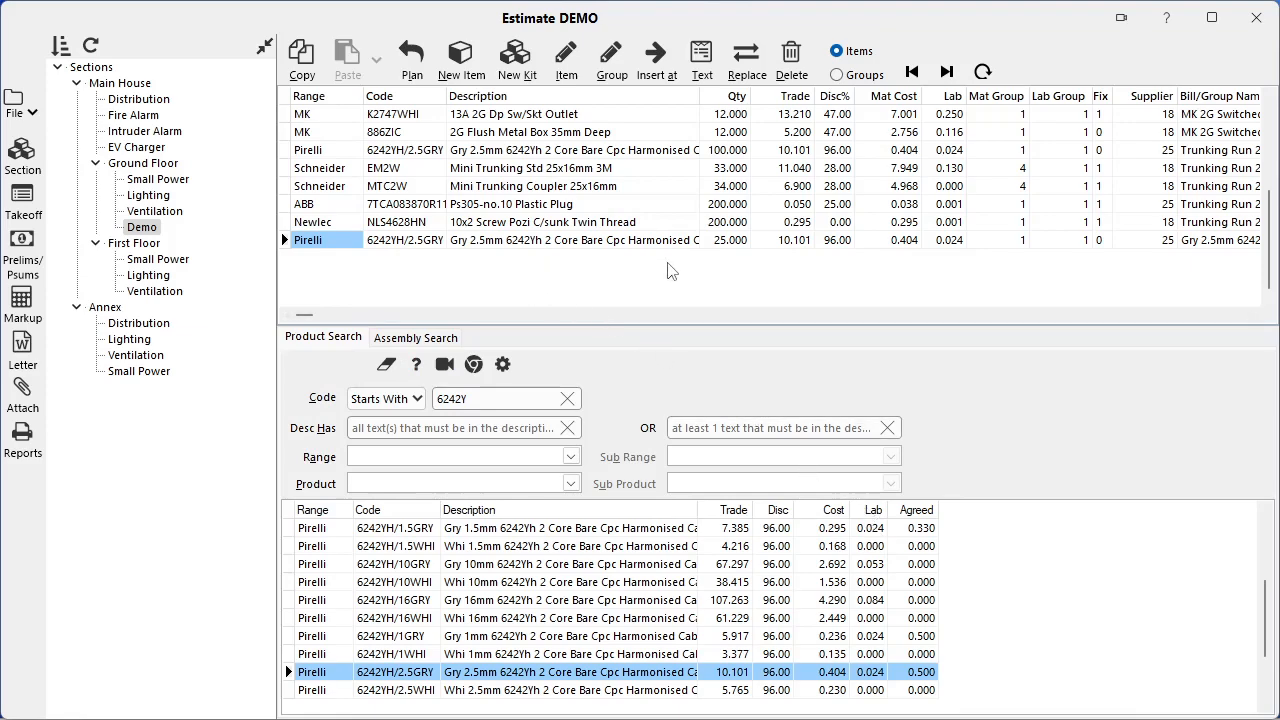
Clear the product code and filter the product search to the MK Electric range and Logic Plus sub range
left_click(567, 401)
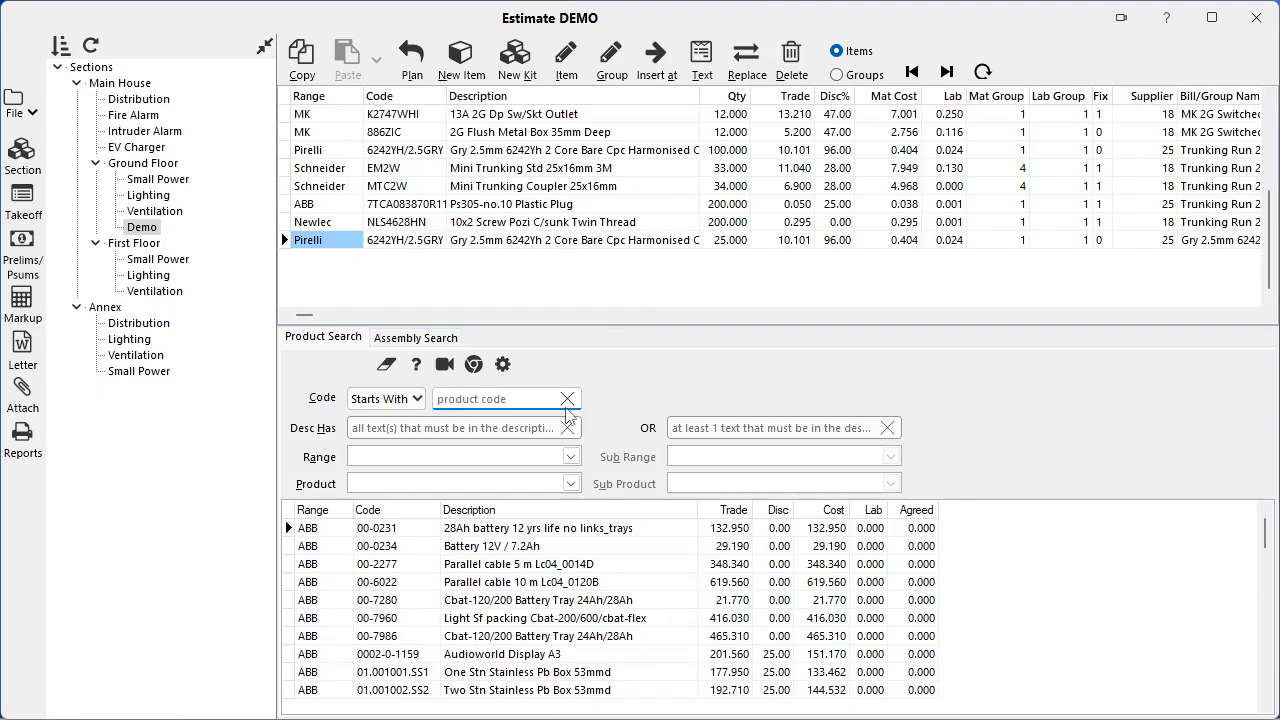
left_click(573, 459)
type("mk")
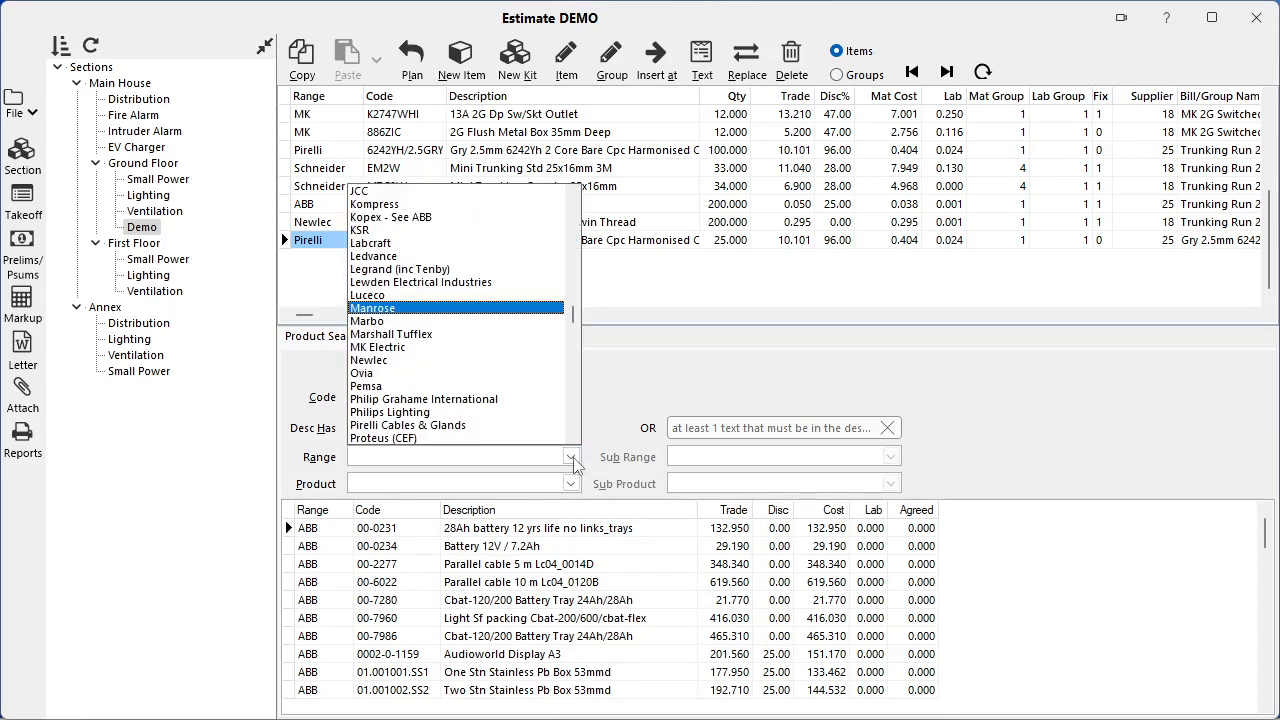
left_click(527, 310)
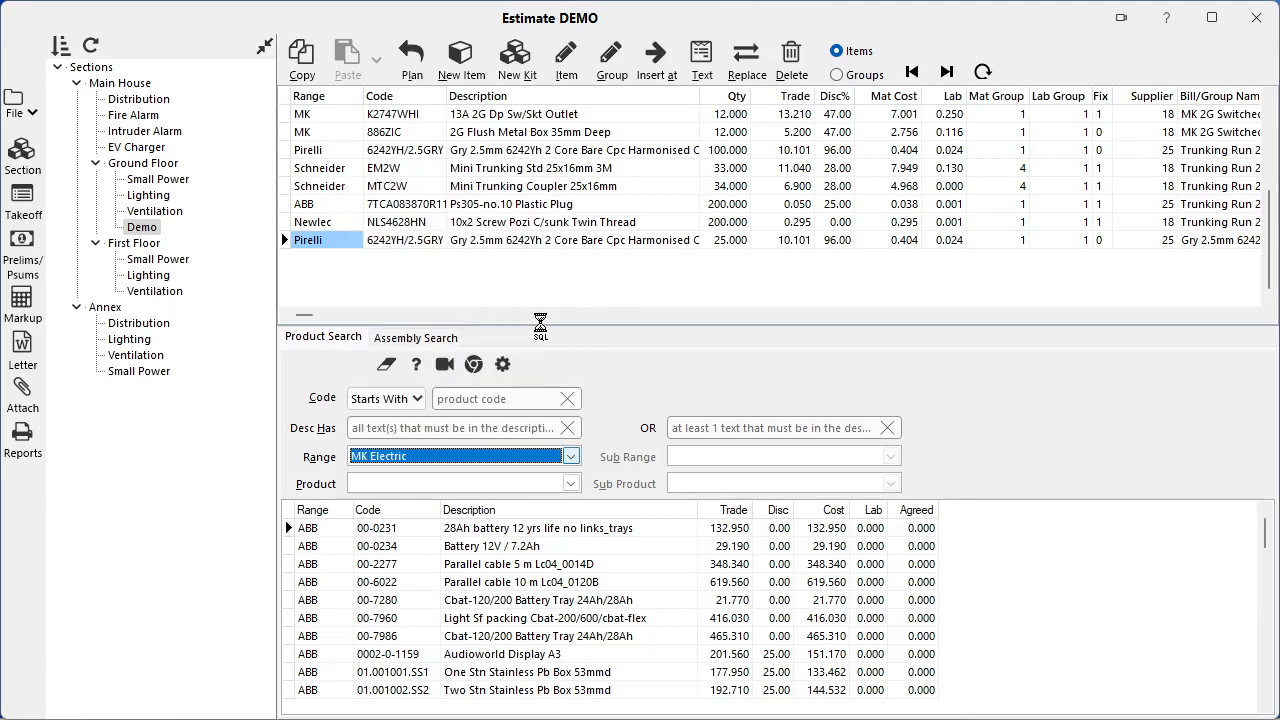
left_click(755, 460)
type("l")
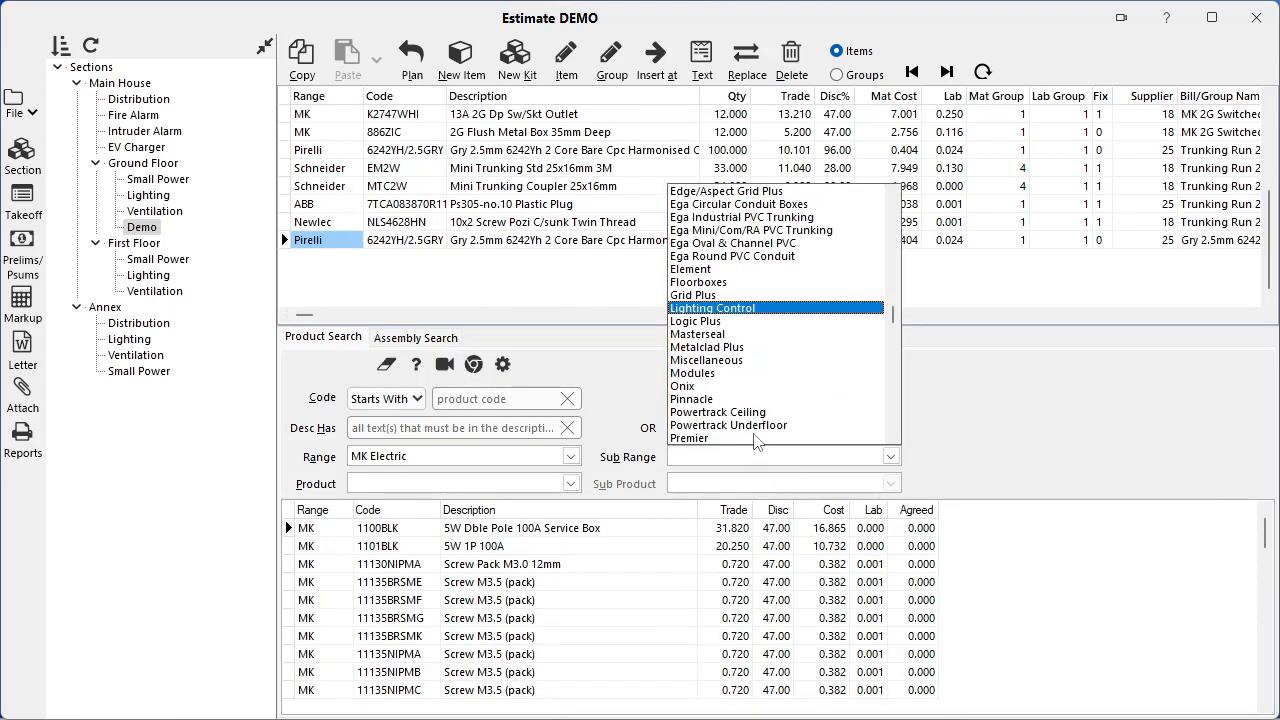
left_click(727, 322)
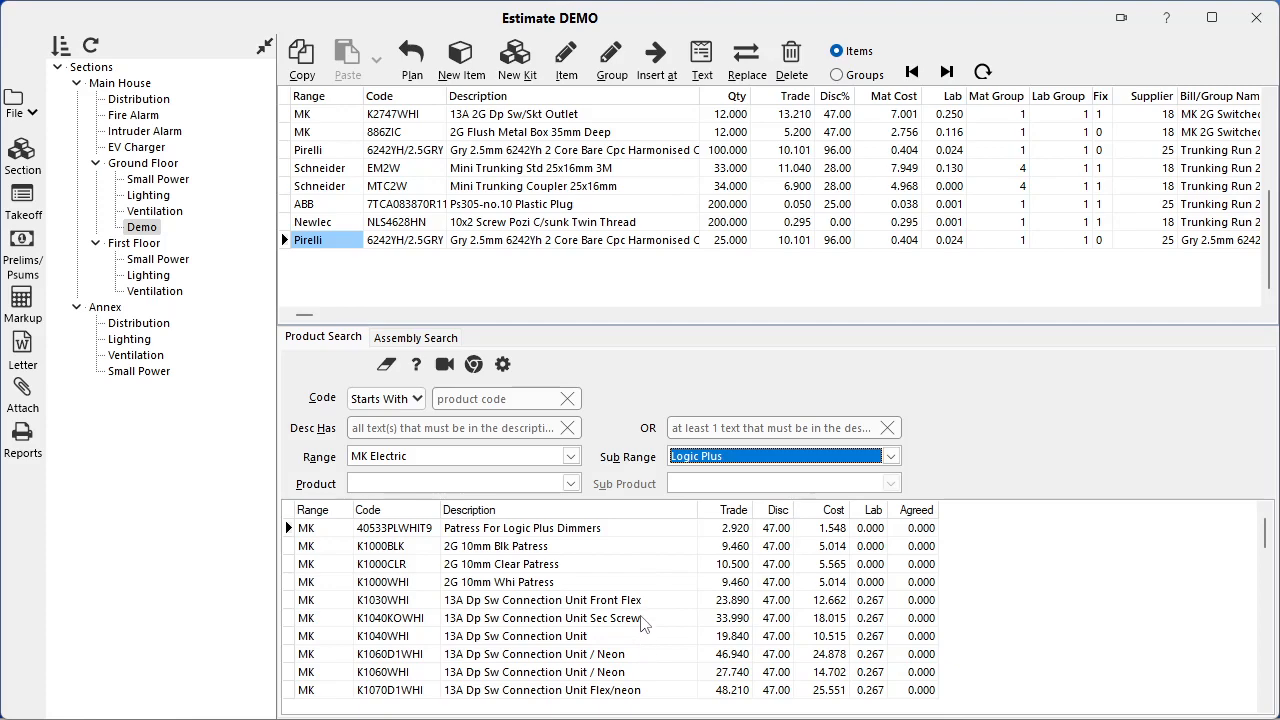
Narrow the product search to the Wiring Accessories product and Sockets sub product
left_click(570, 484)
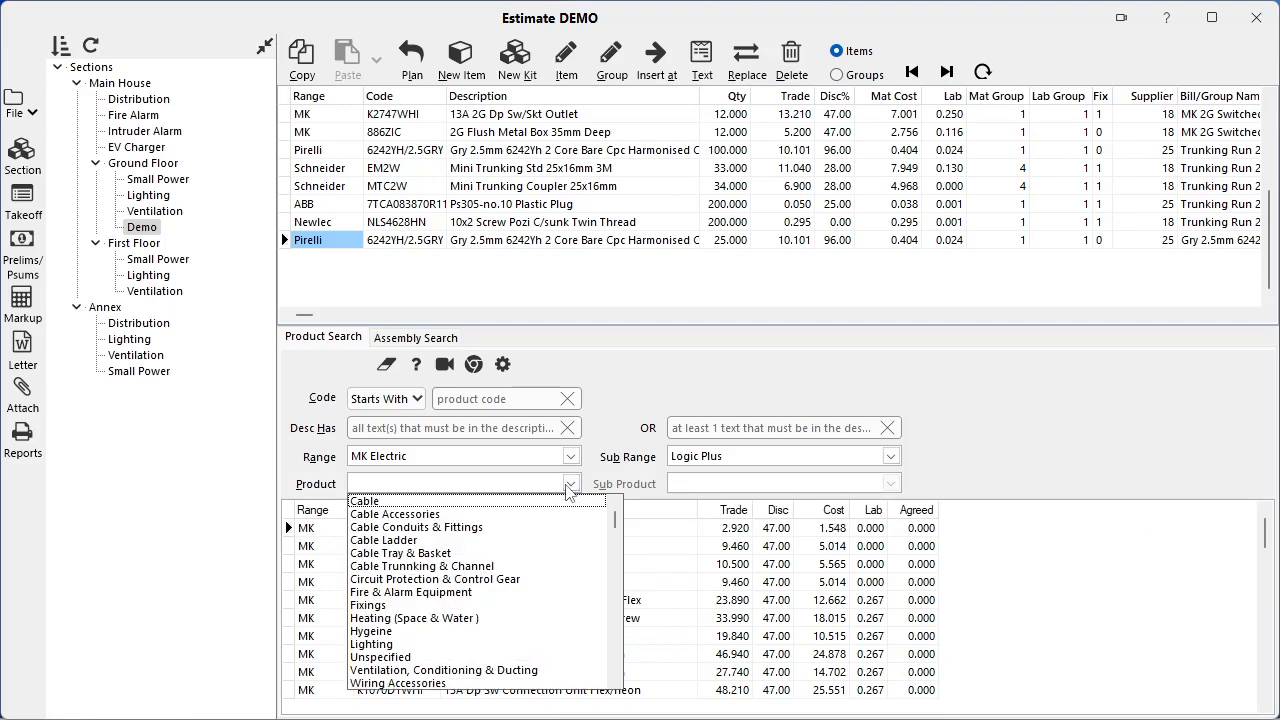
left_click(412, 684)
left_click(688, 486)
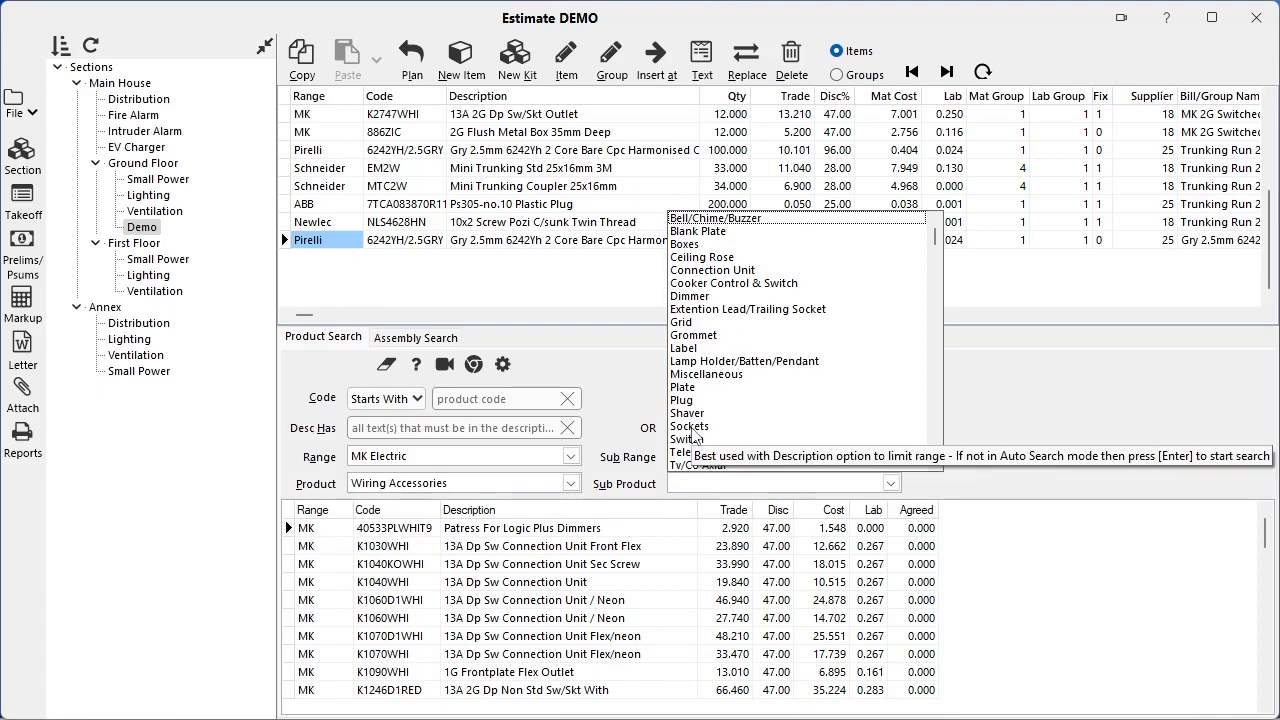
left_click(689, 426)
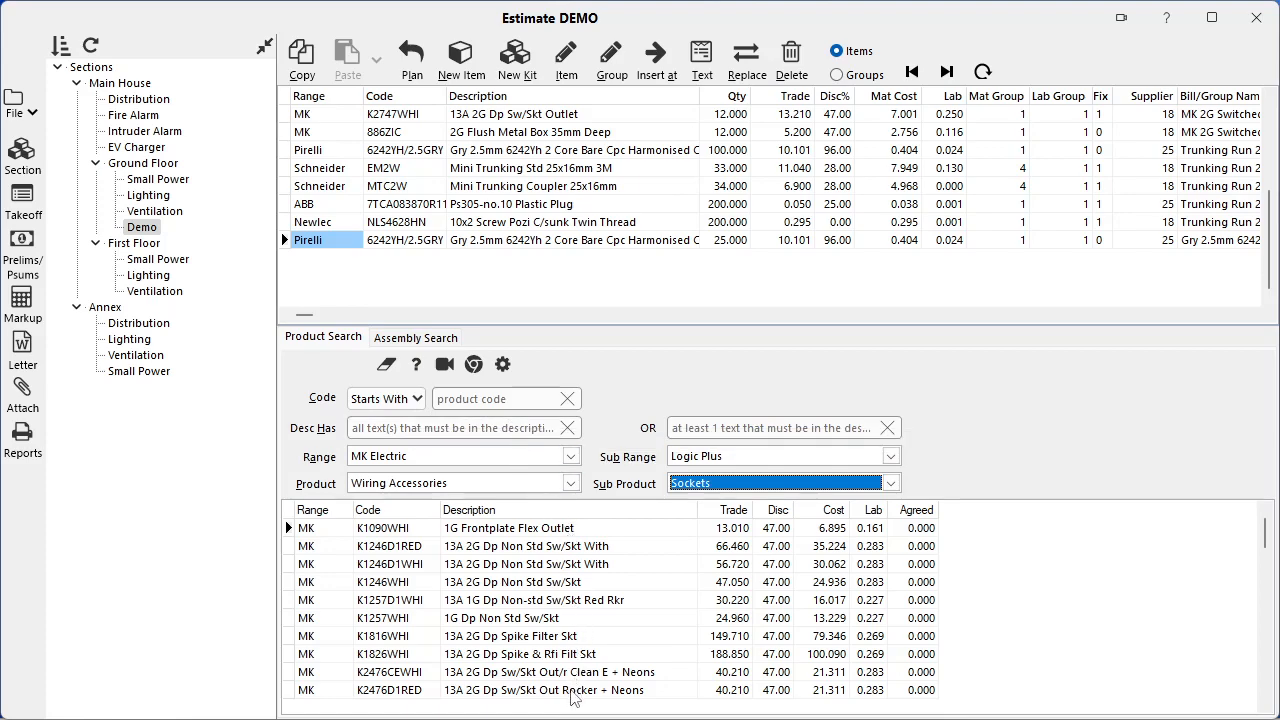
Limit the product search to descriptions containing all of the text 2g,sw/skt
left_click(421, 428)
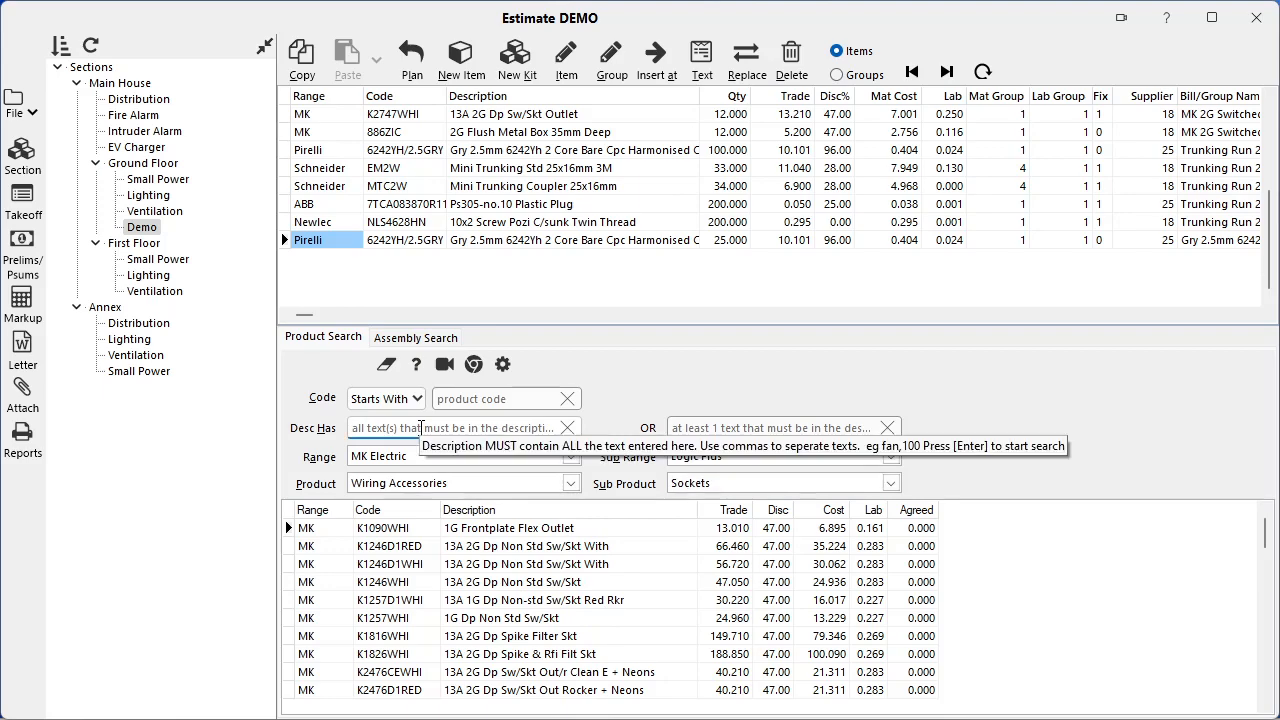
type("2g")
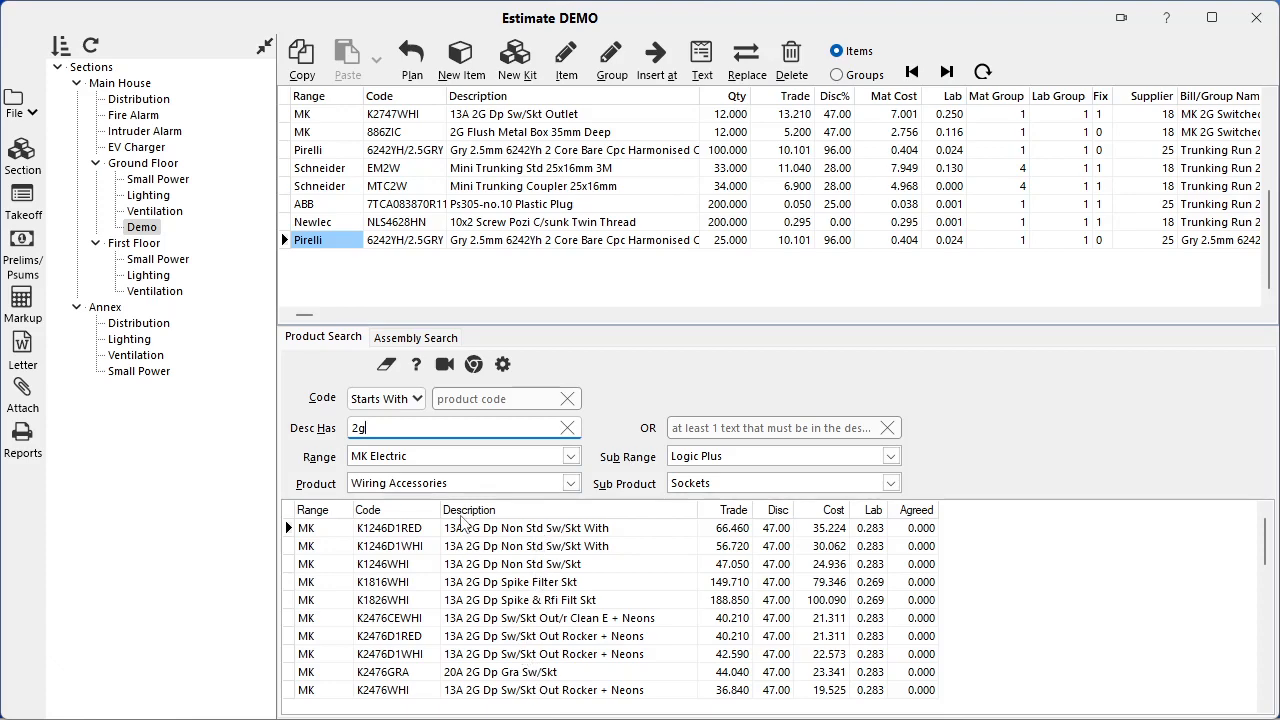
type(",")
type("sw")
type("?")
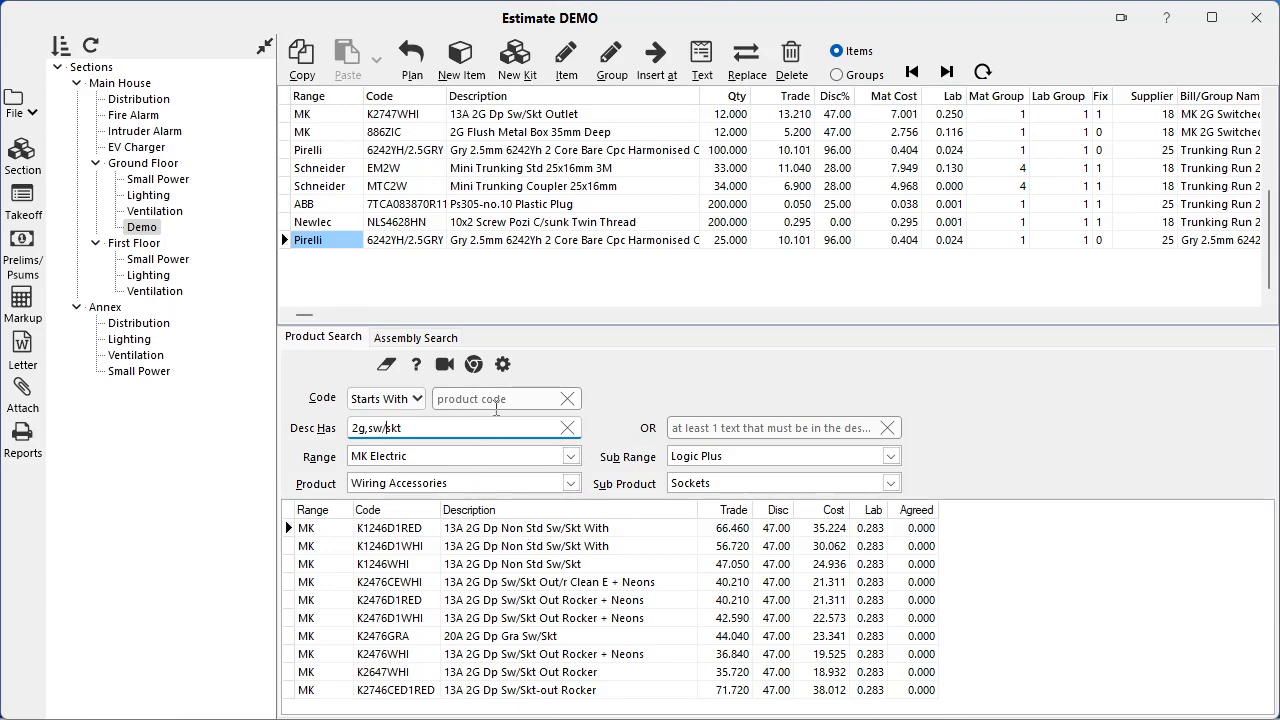
Hide POA products and order the search results by cost across all ranges and products
left_click(503, 366)
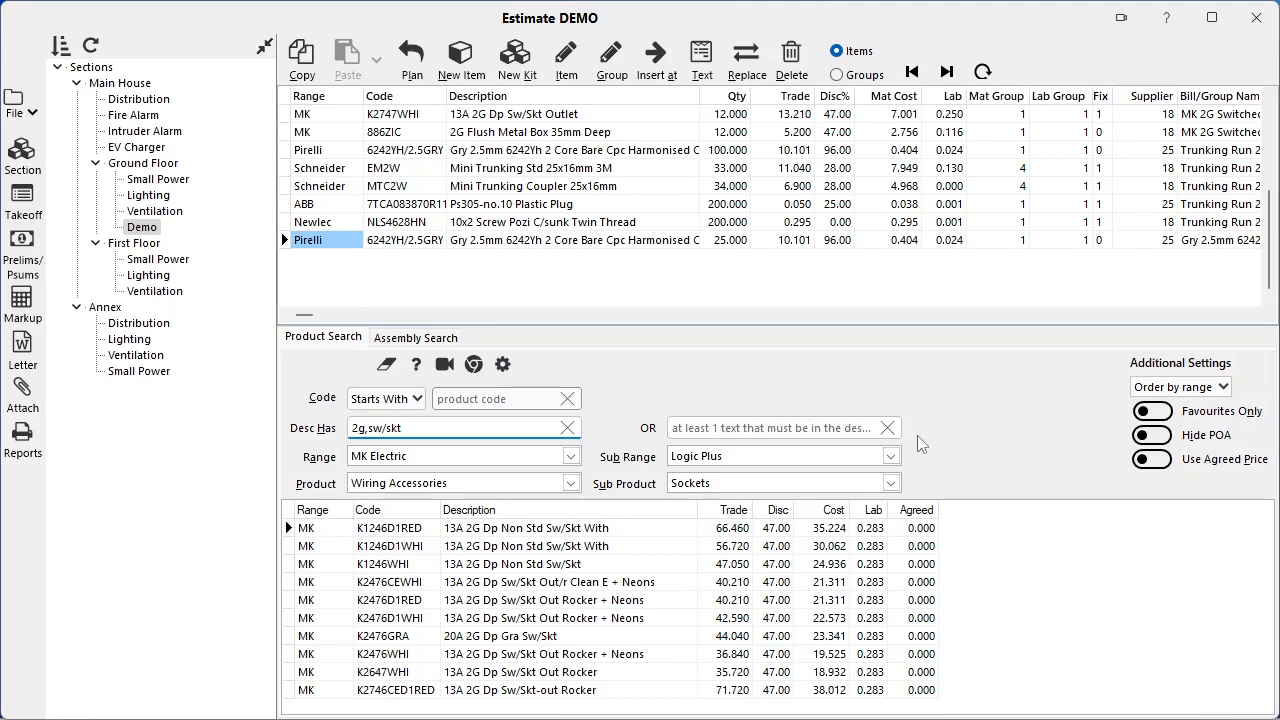
left_click(1155, 440)
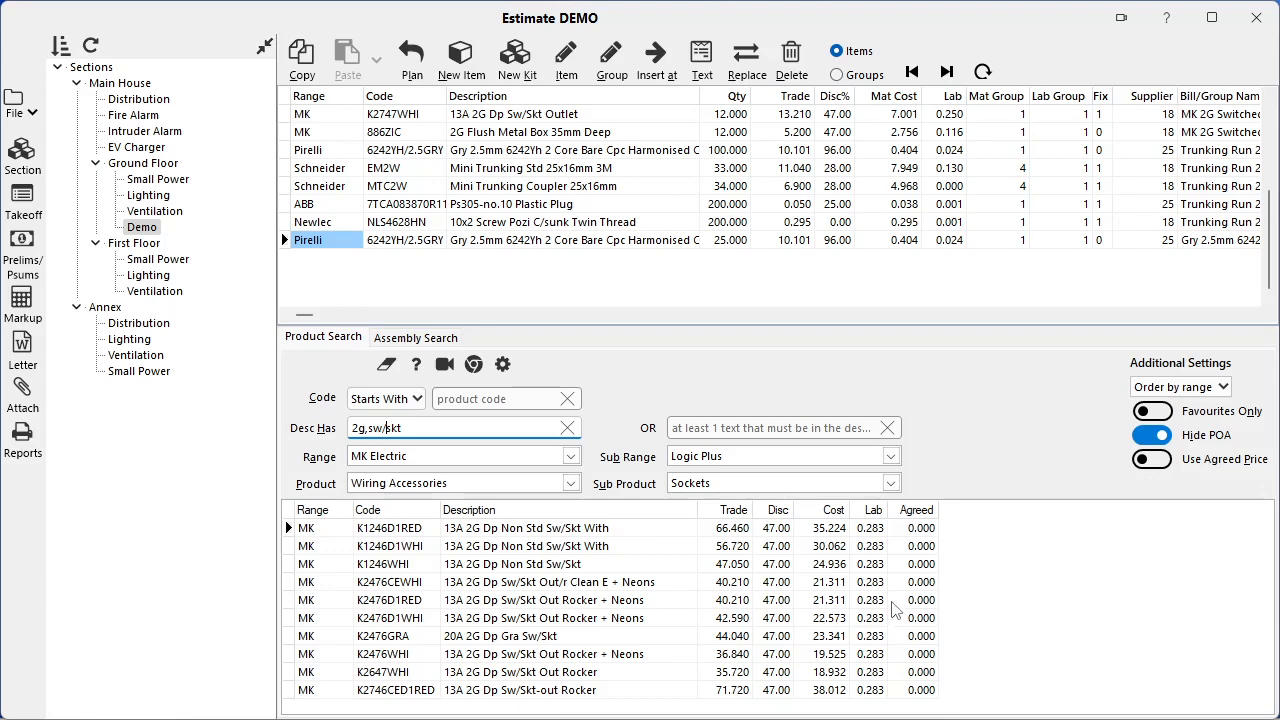
right_click(526, 458)
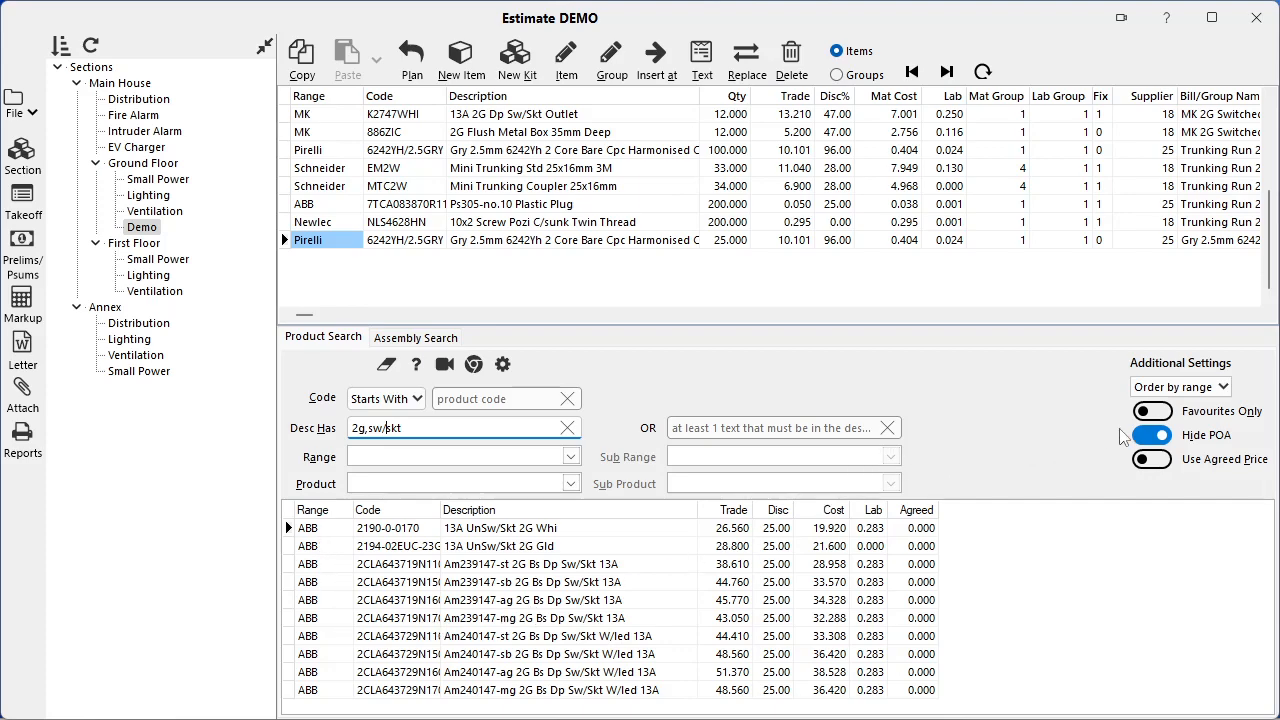
left_click(1221, 388)
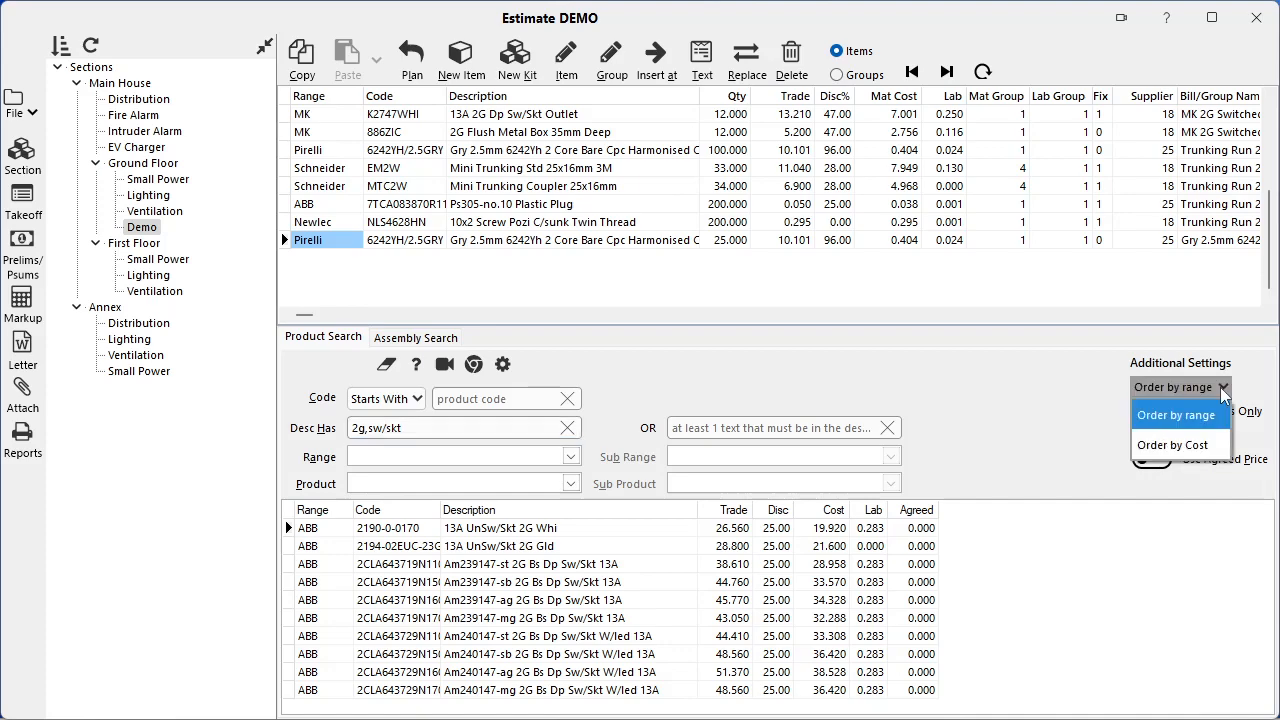
left_click(1212, 450)
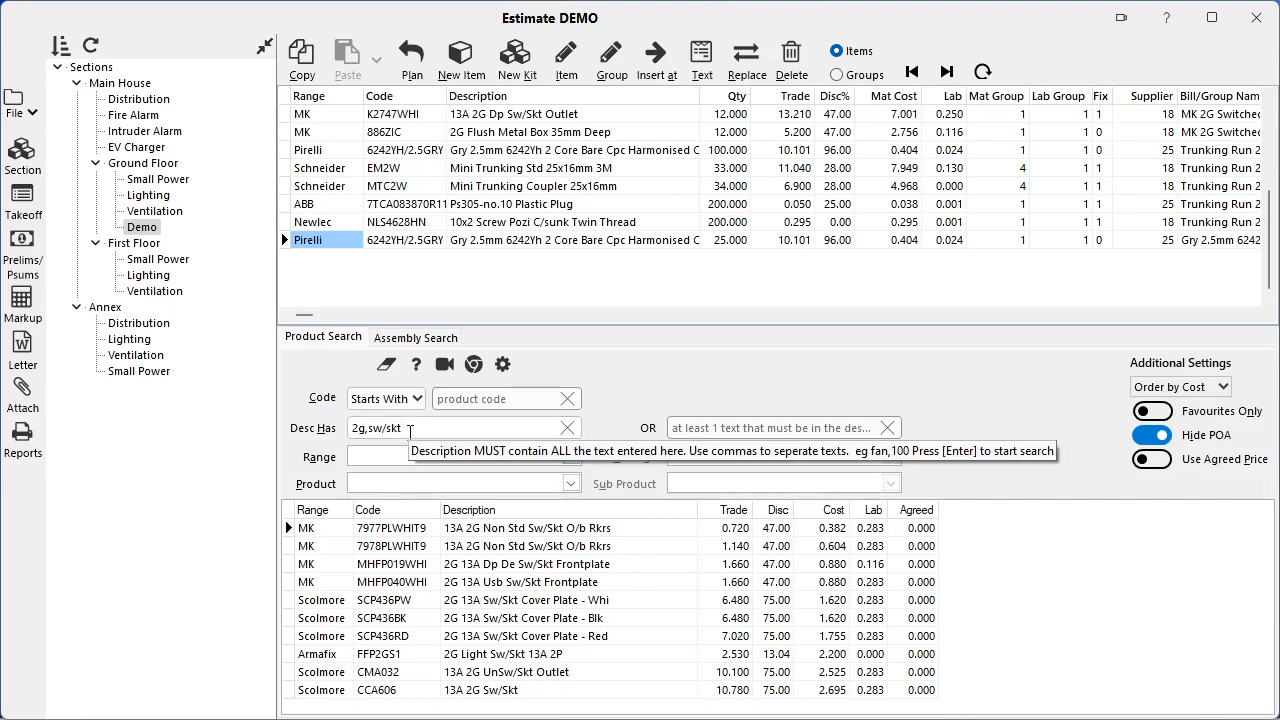
Clear the product search criteria and start a new kit named Demo with a quantity of 10
left_click(387, 367)
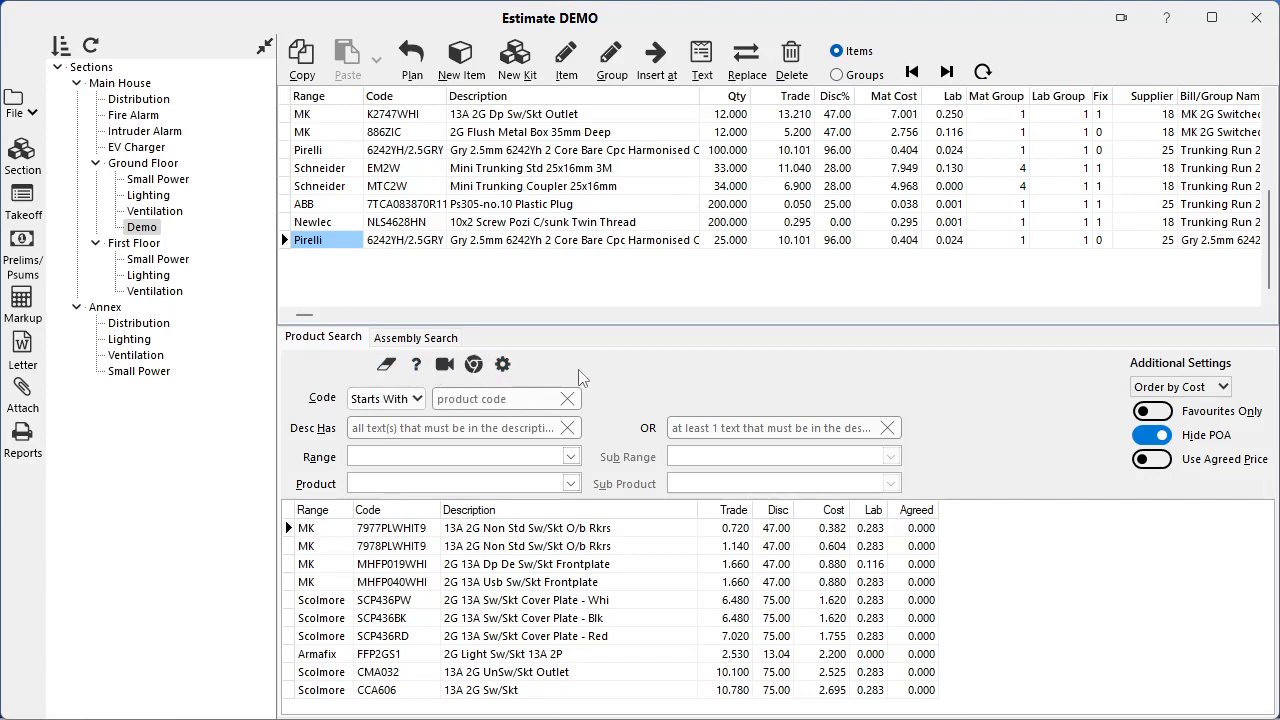
left_click(518, 60)
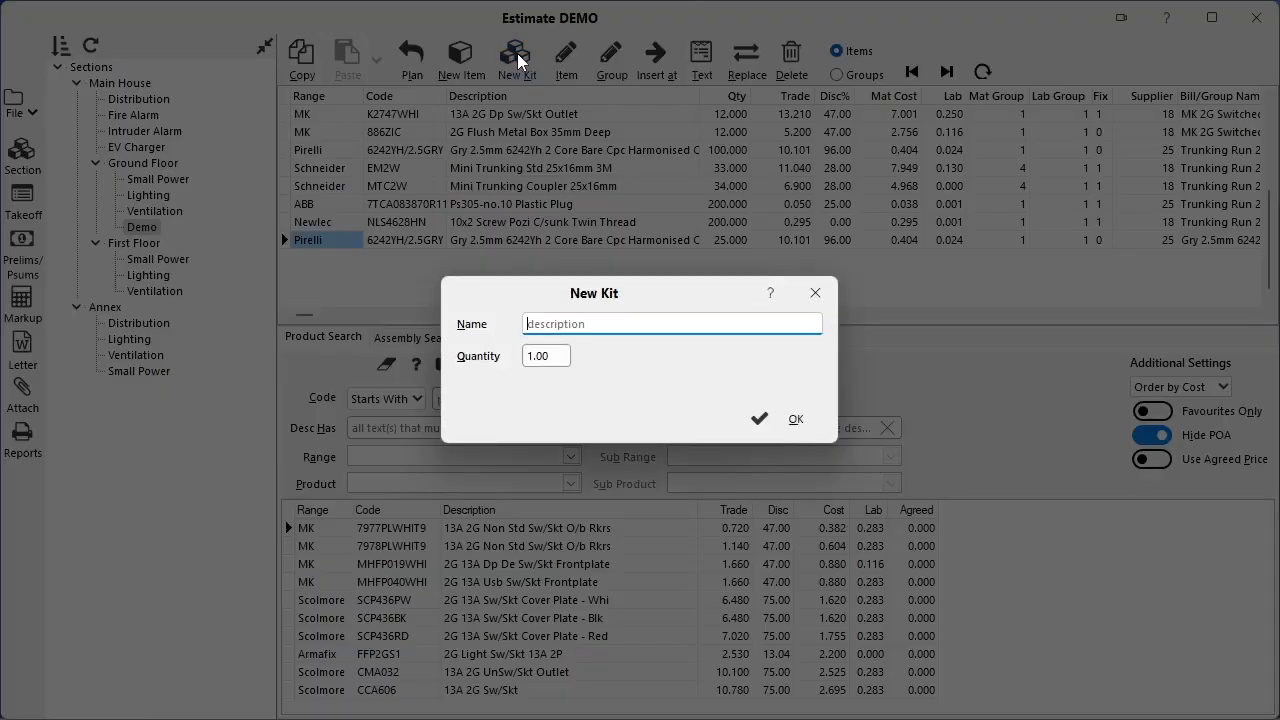
type("Demo")
key("Tab")
type("10")
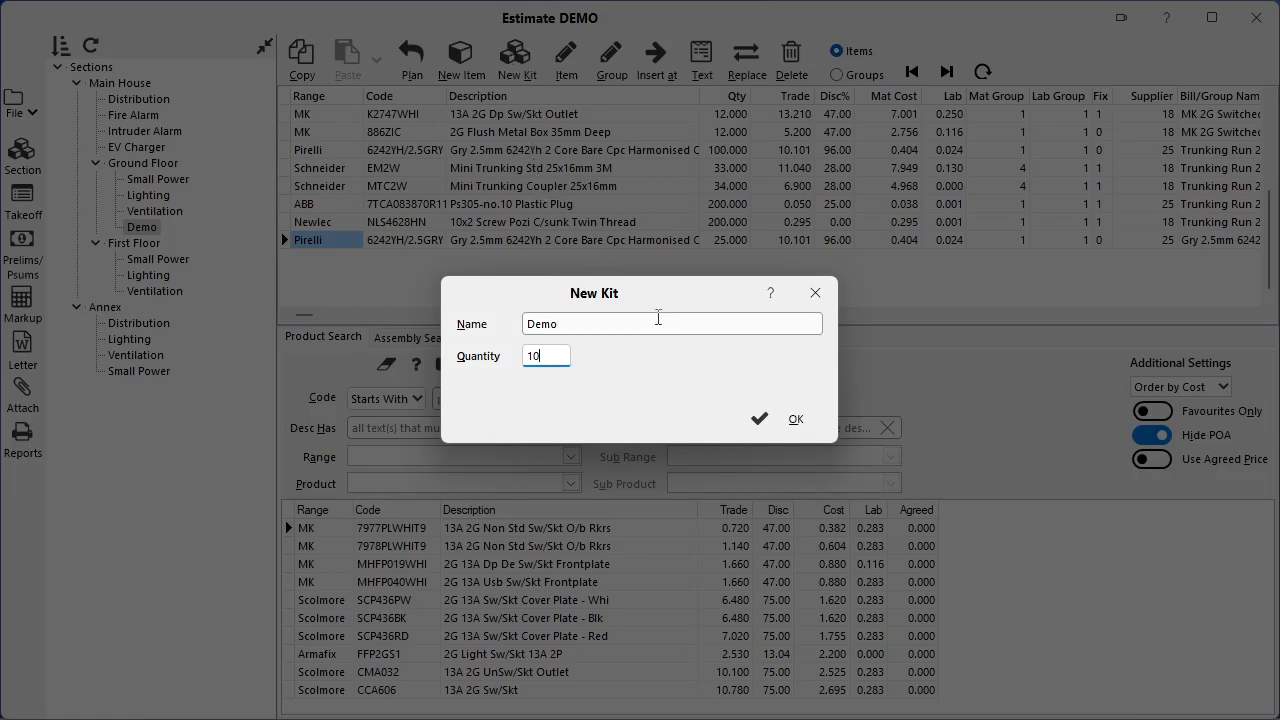
left_click(768, 424)
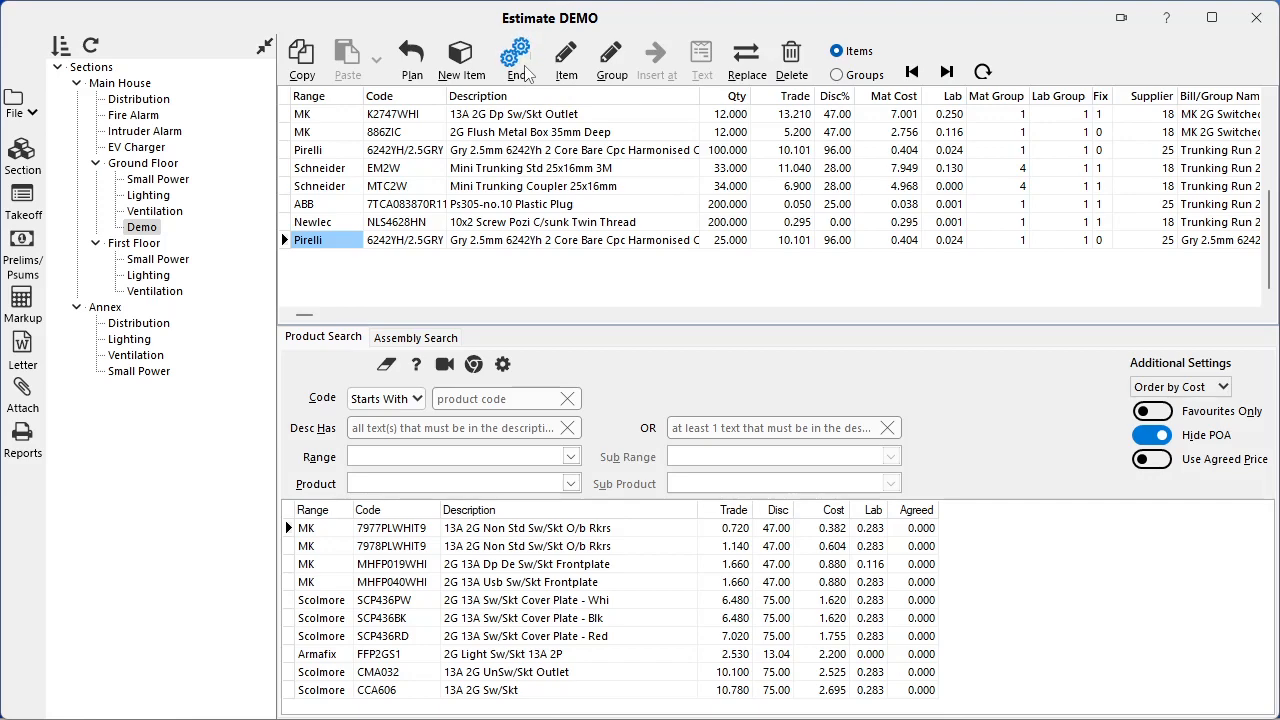
Search for product code K2747W and add one 13A 2G Dp Sw/Skt Outlet to the Demo kit
left_click(489, 398)
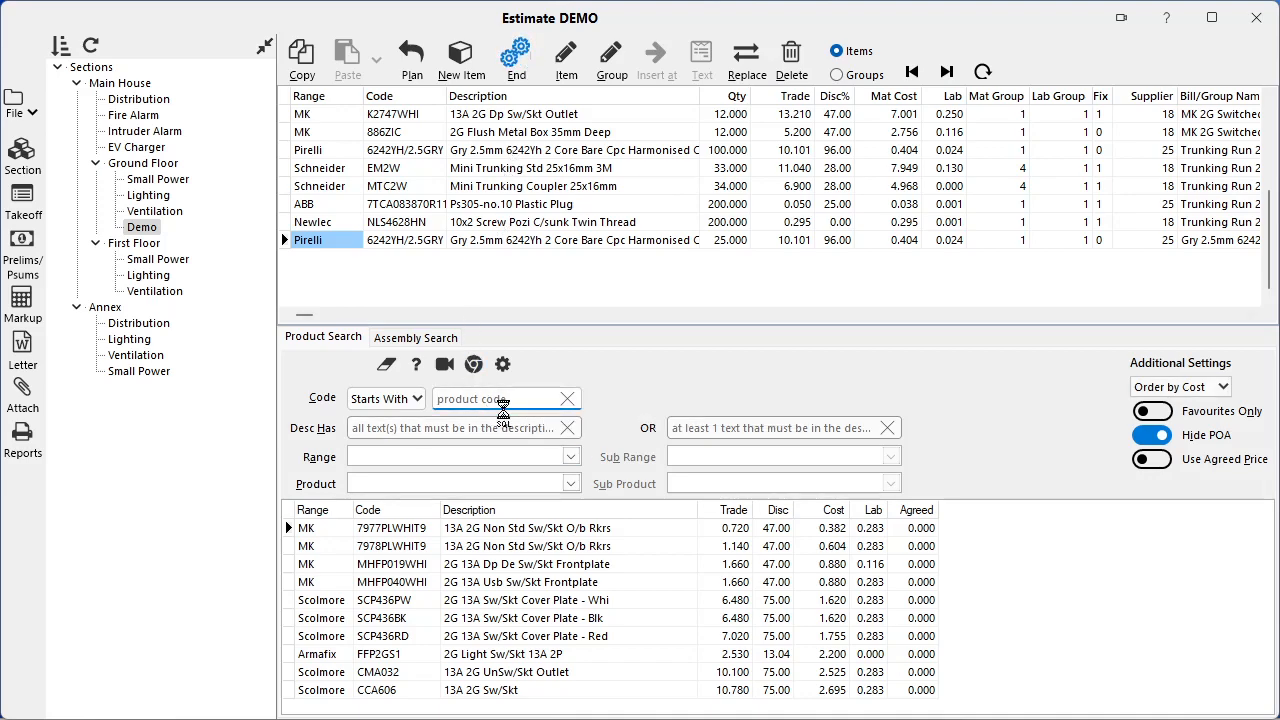
type("K274")
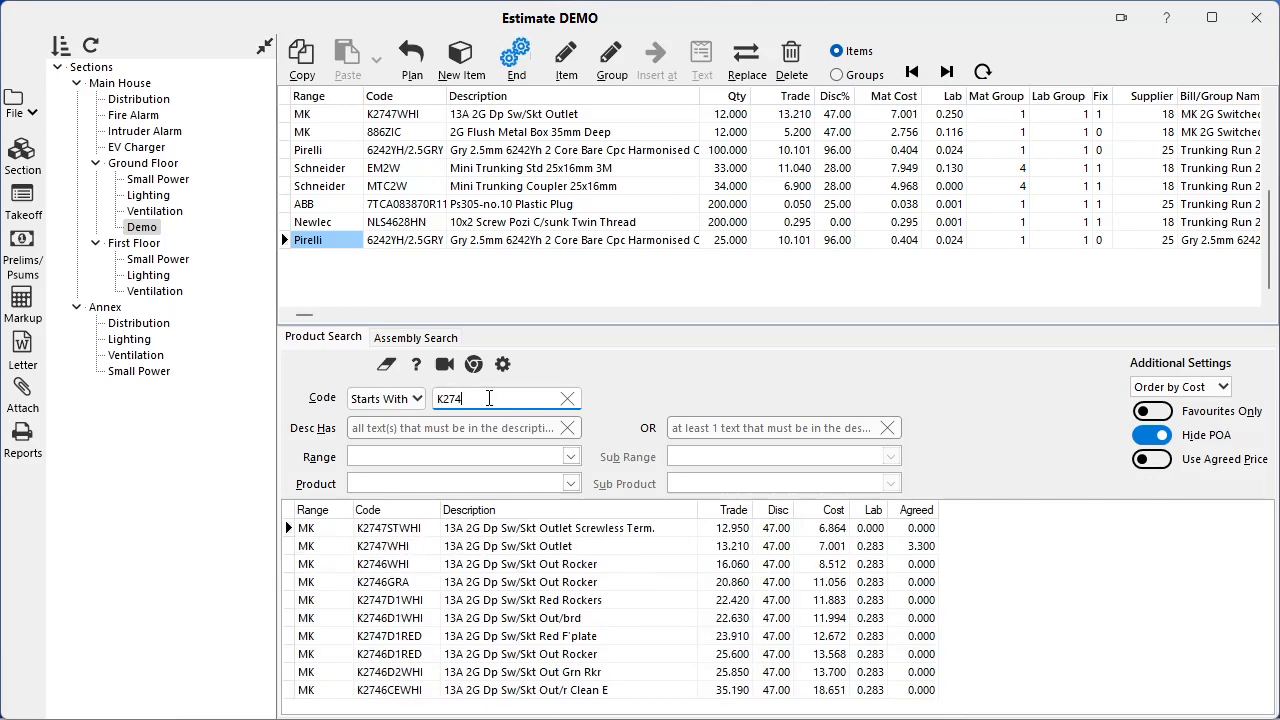
type("7W")
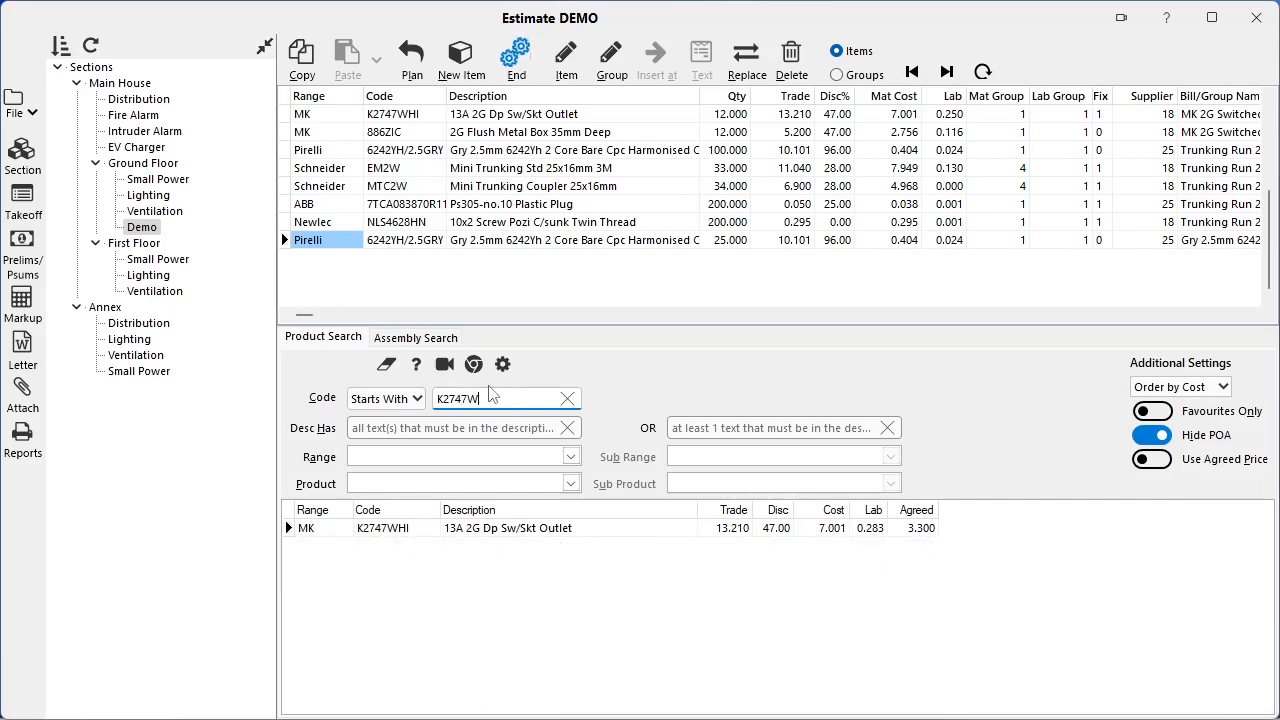
double_click(514, 540)
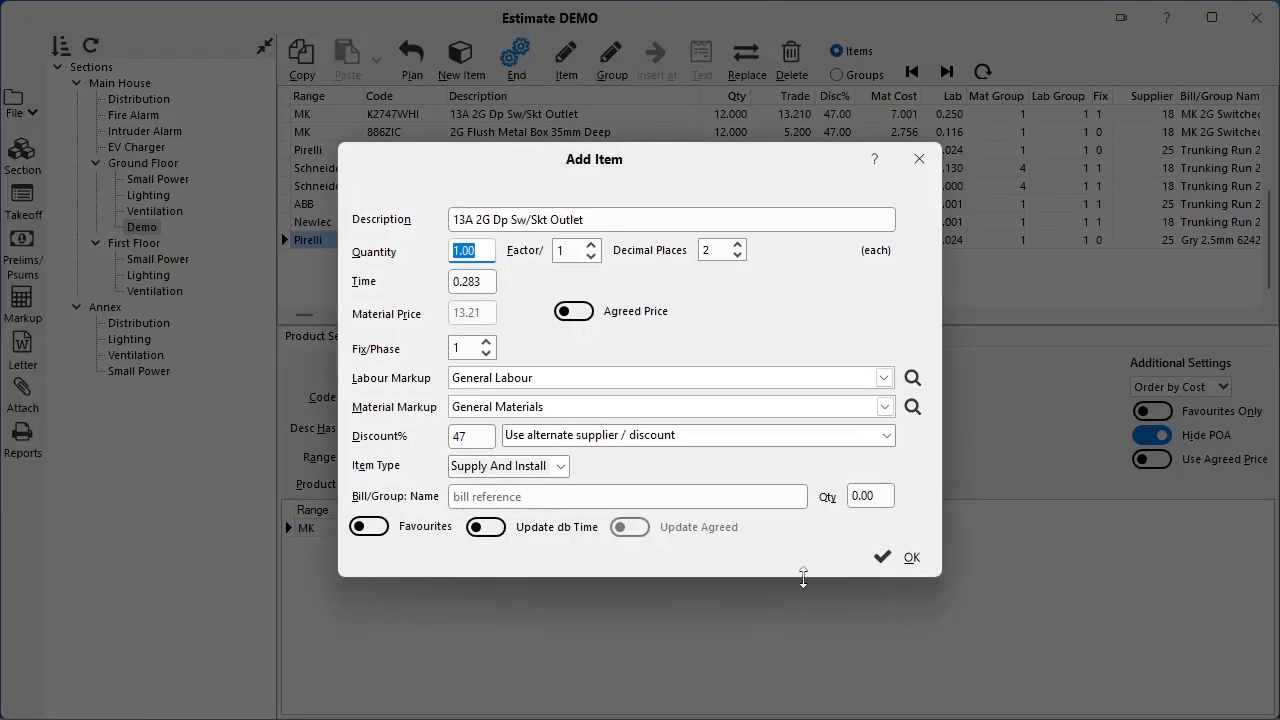
left_click(888, 560)
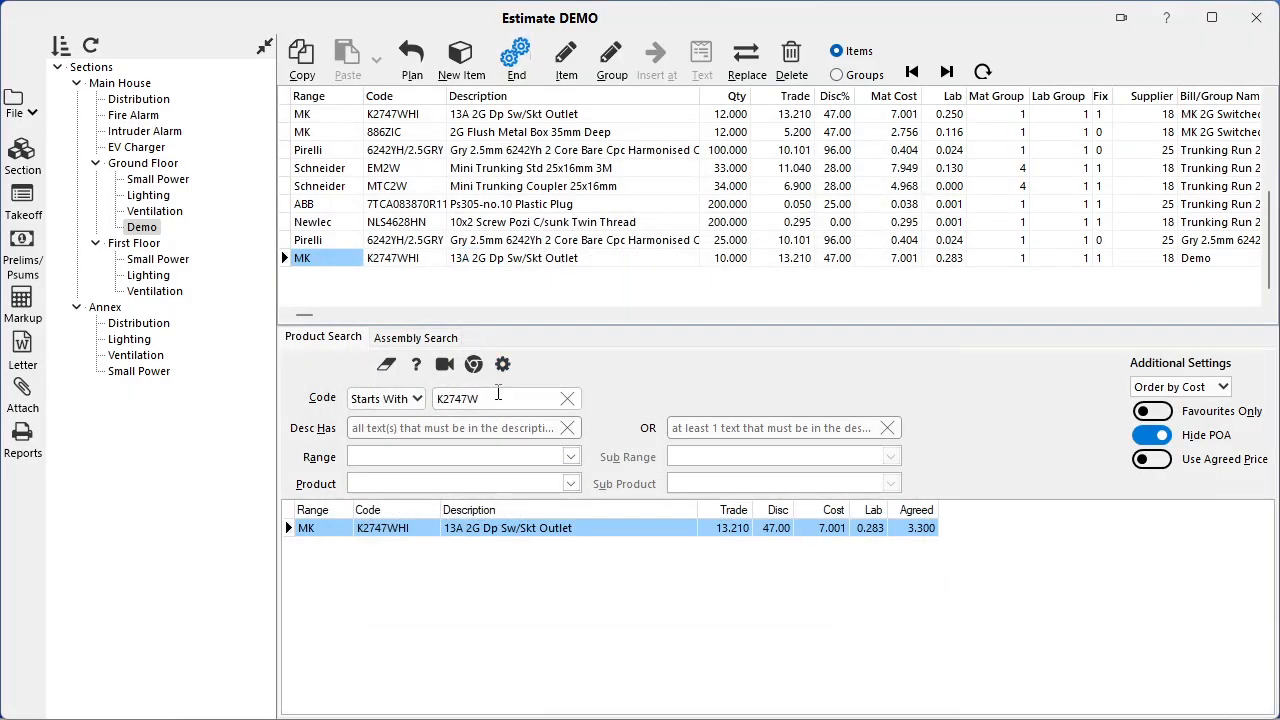
Search for product code 886Z and add one 2G Flush Metal Box 35mm Deep to the Demo kit
left_click(498, 398)
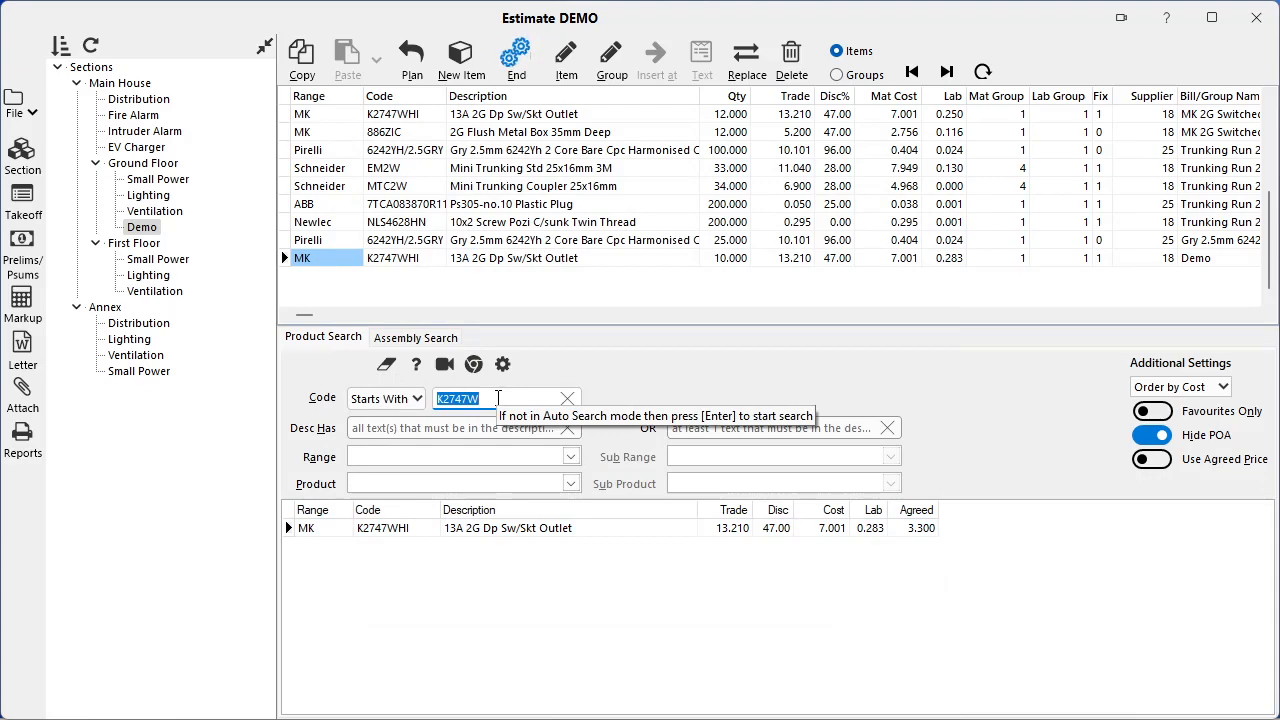
key("Return")
type("886Z")
double_click(552, 530)
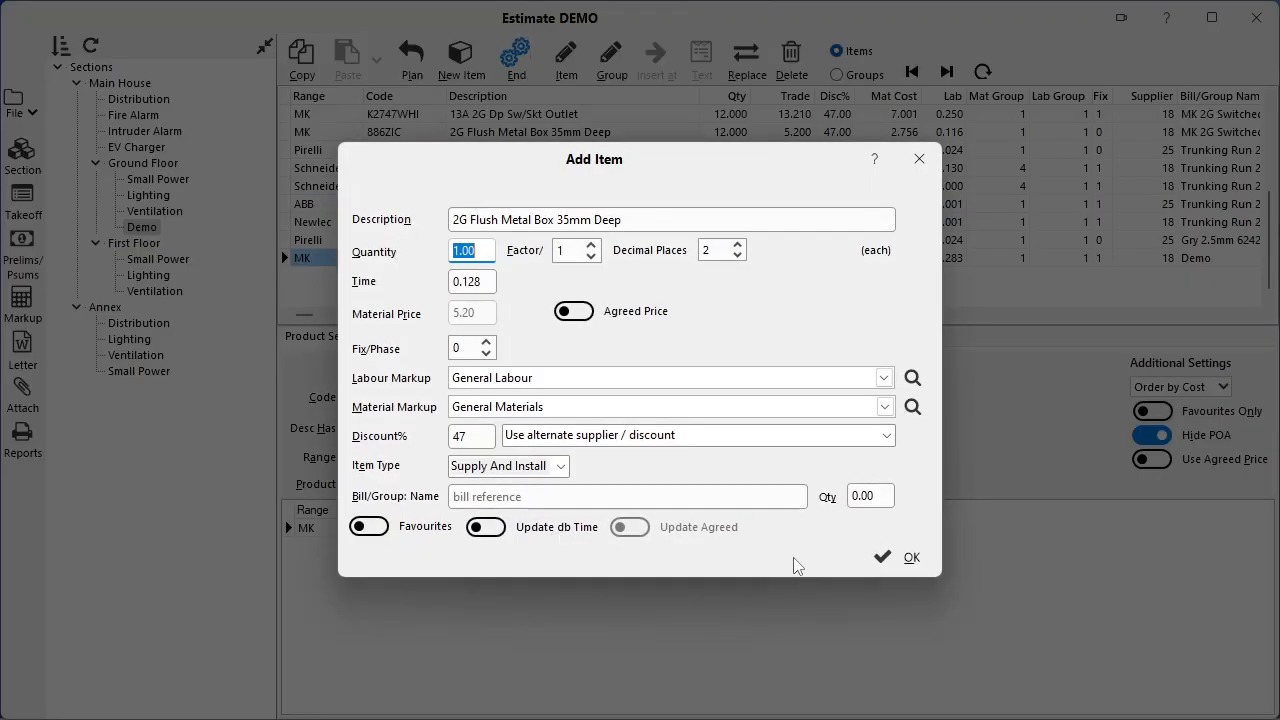
left_click(881, 558)
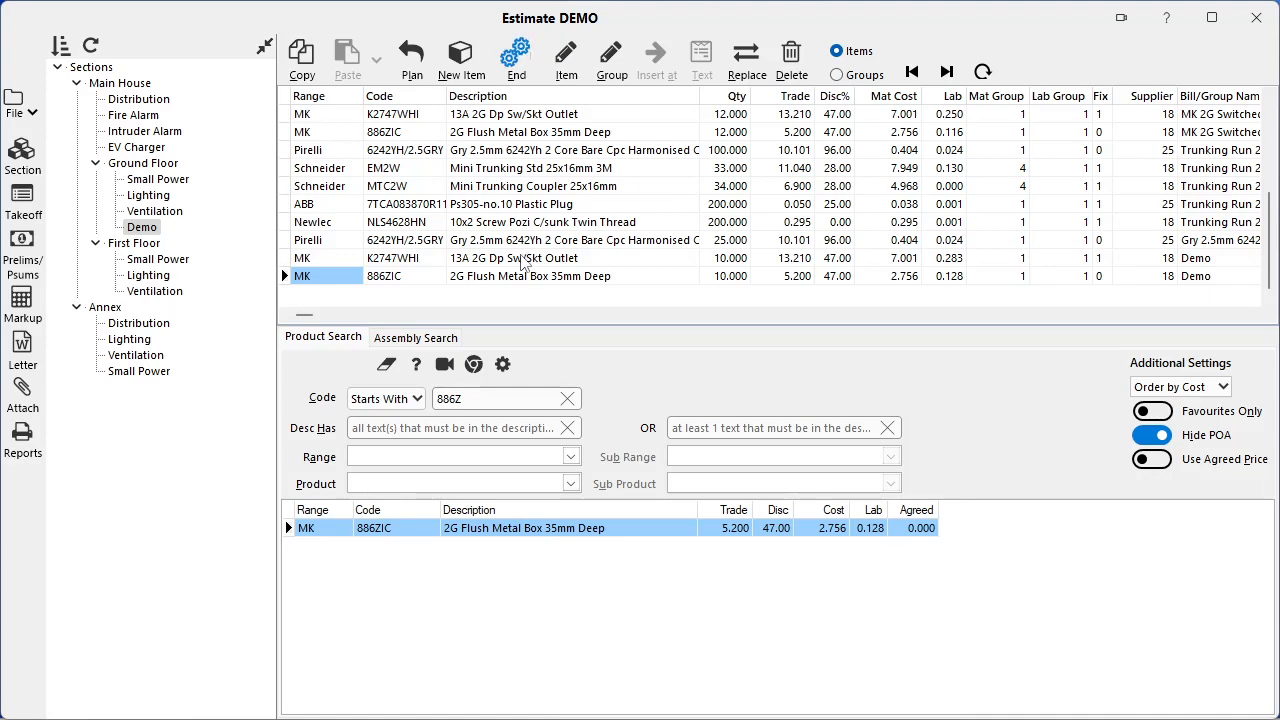
End the Demo kit and check its items in the list of saved assemblies
left_click(516, 60)
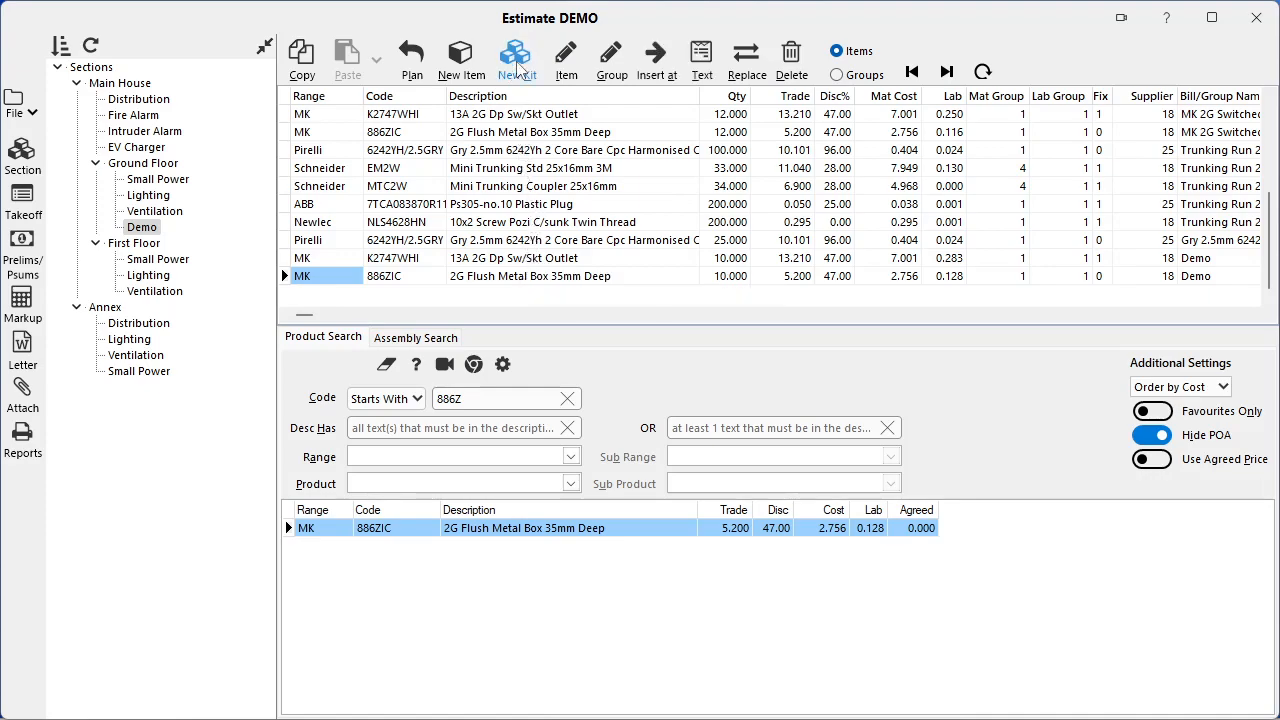
left_click(414, 341)
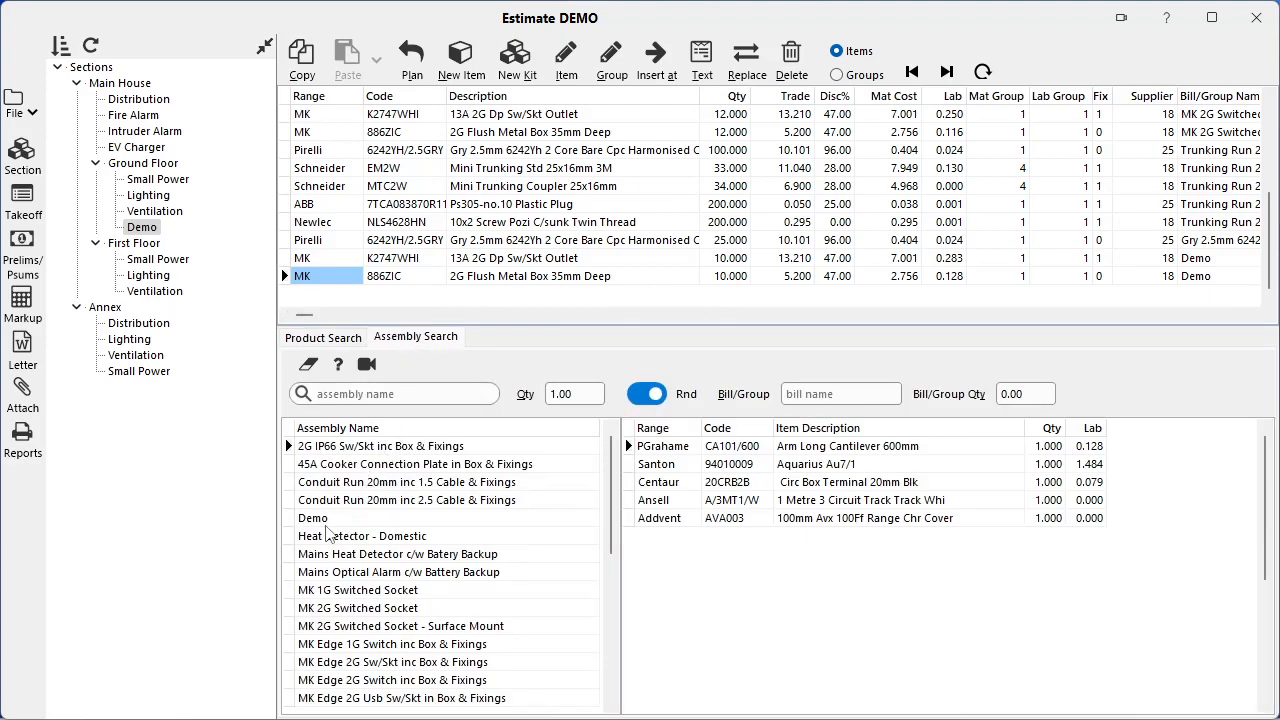
left_click(328, 520)
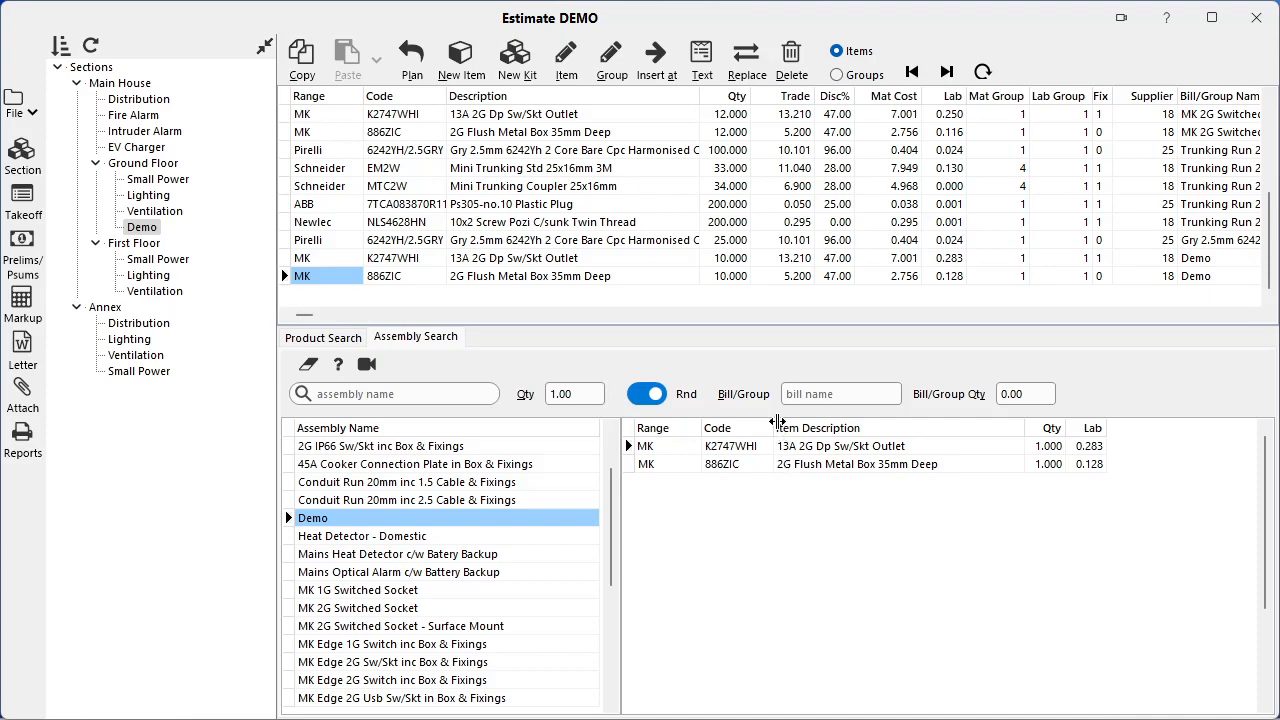
Create a new part with code DEMO, description Sample and a time of 2 in the Demo section
left_click(462, 58)
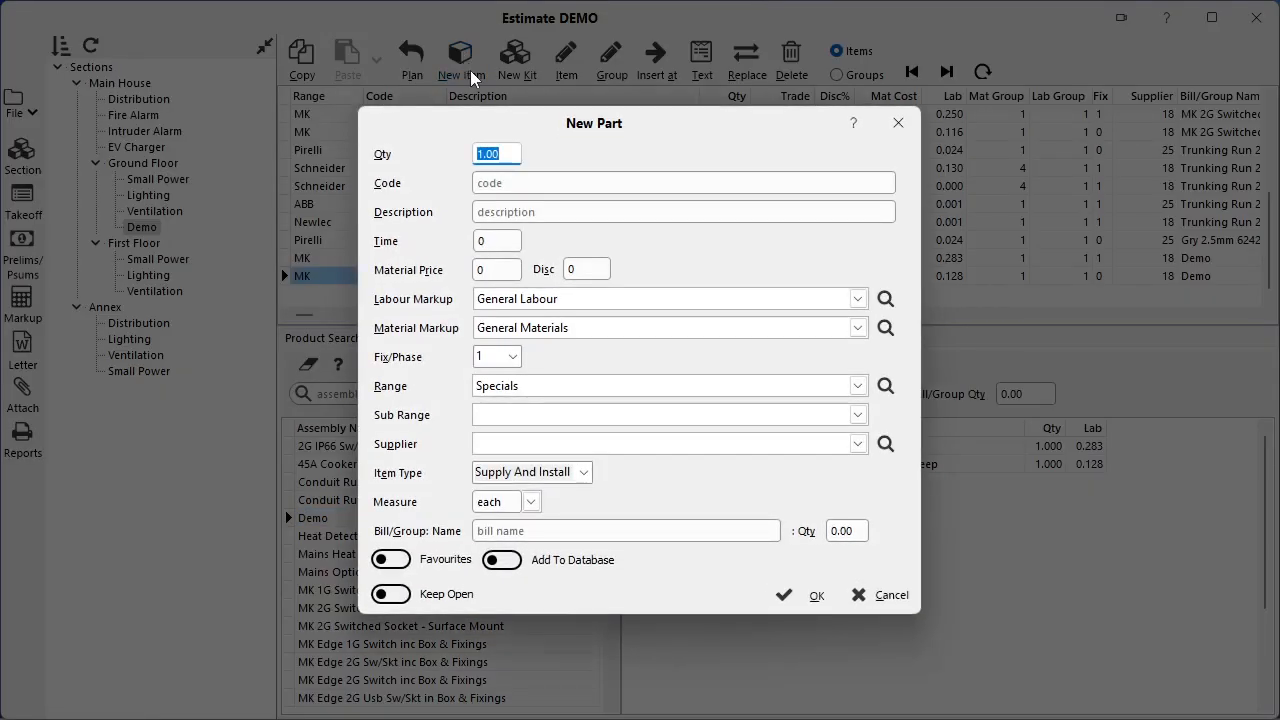
left_click(506, 181)
type("DEMO")
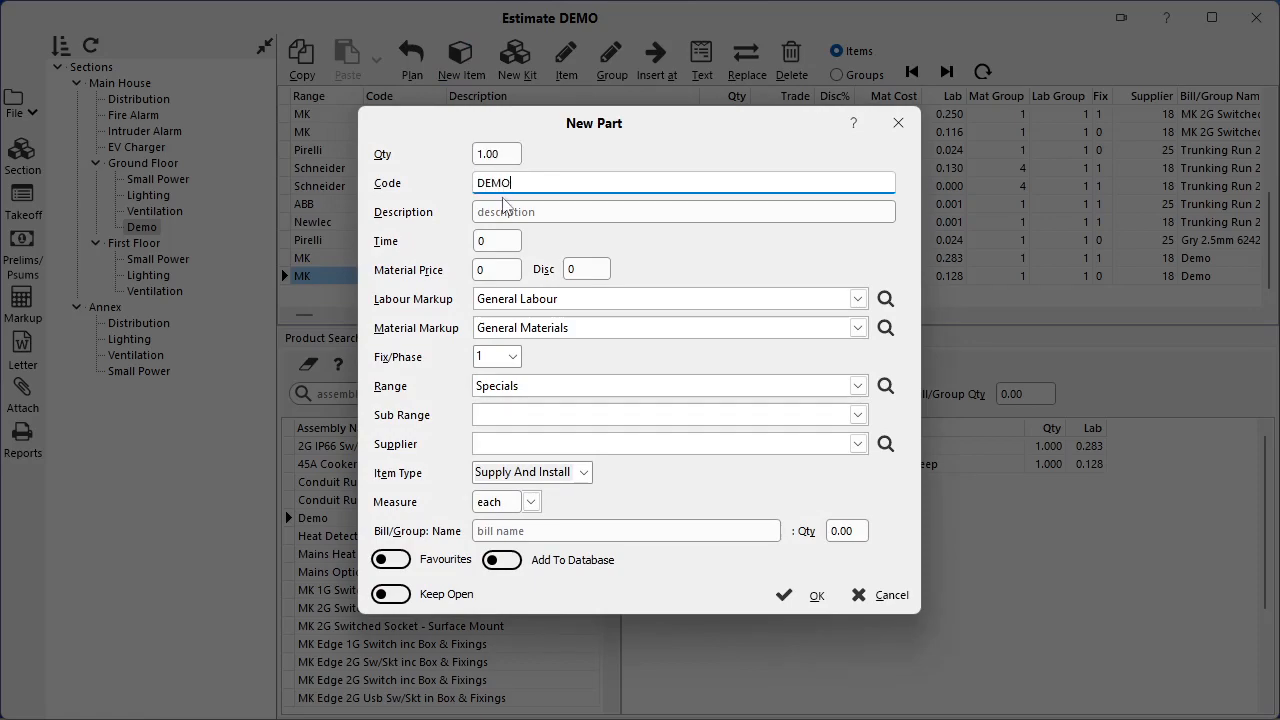
left_click(506, 210)
type("Sample")
left_click(499, 244)
type("2")
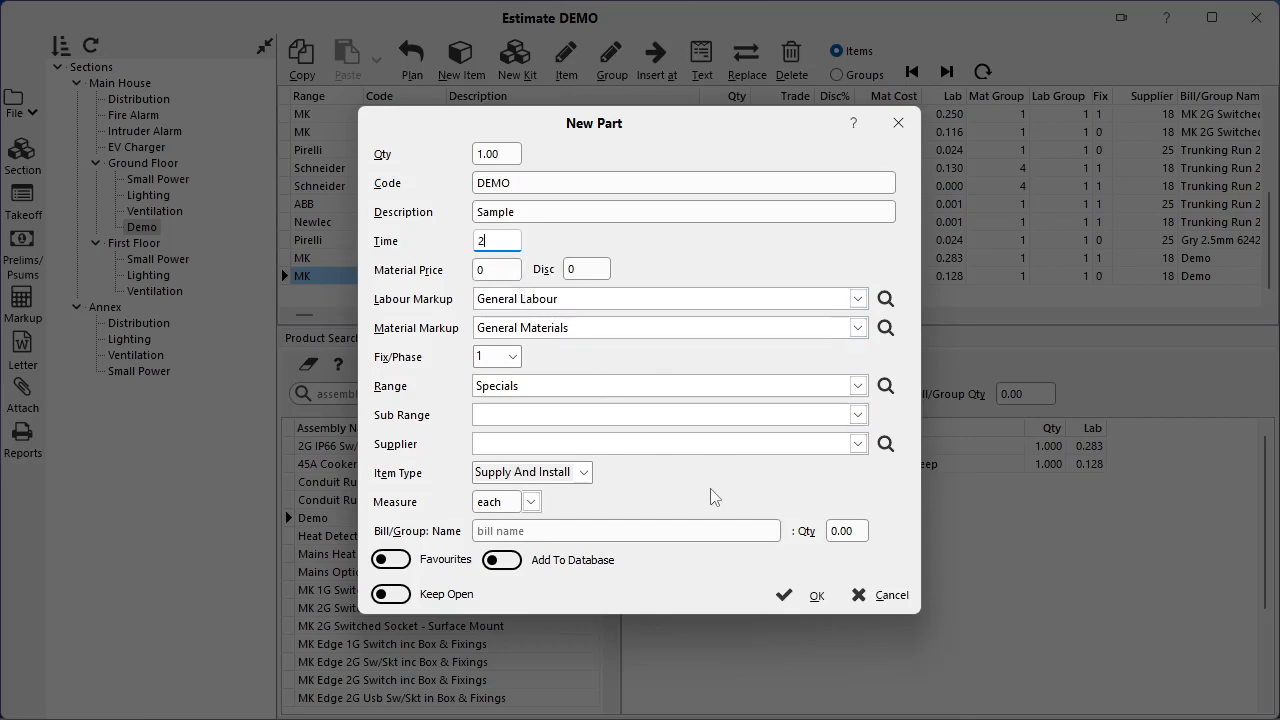
left_click(787, 596)
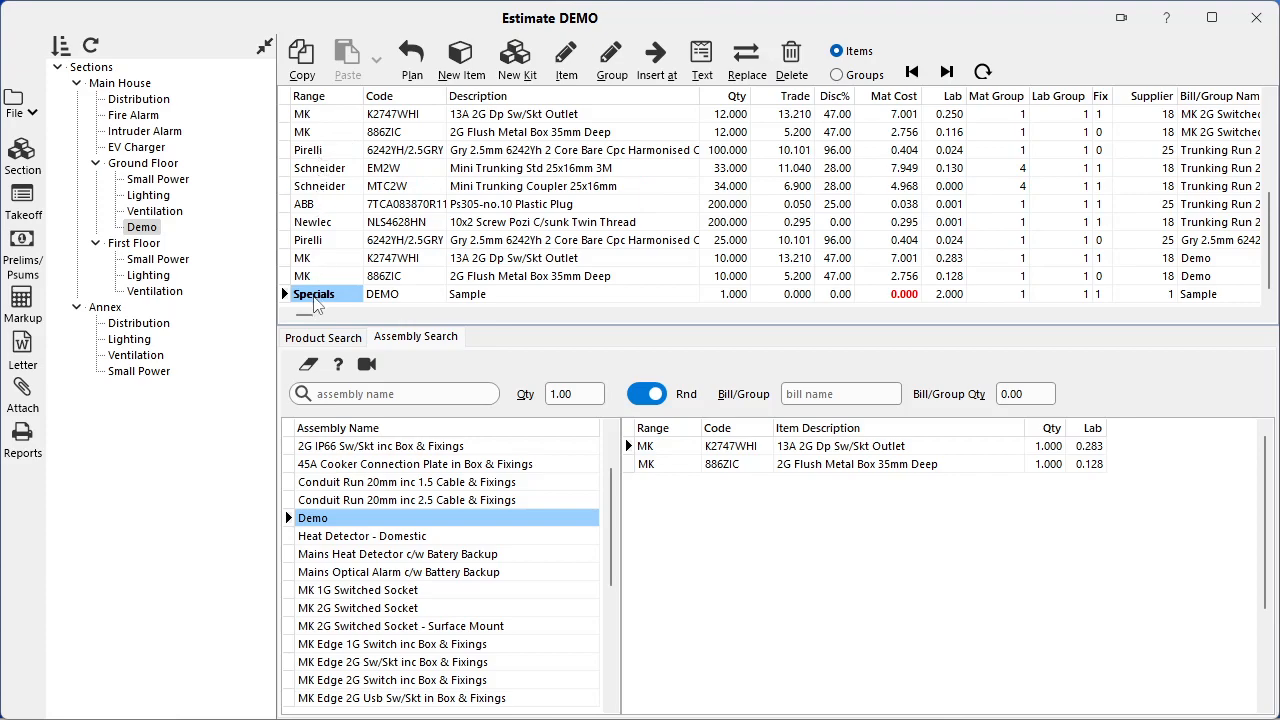
Review the section totals, then the estimate's preliminary costs and provisional sums
left_click(303, 132)
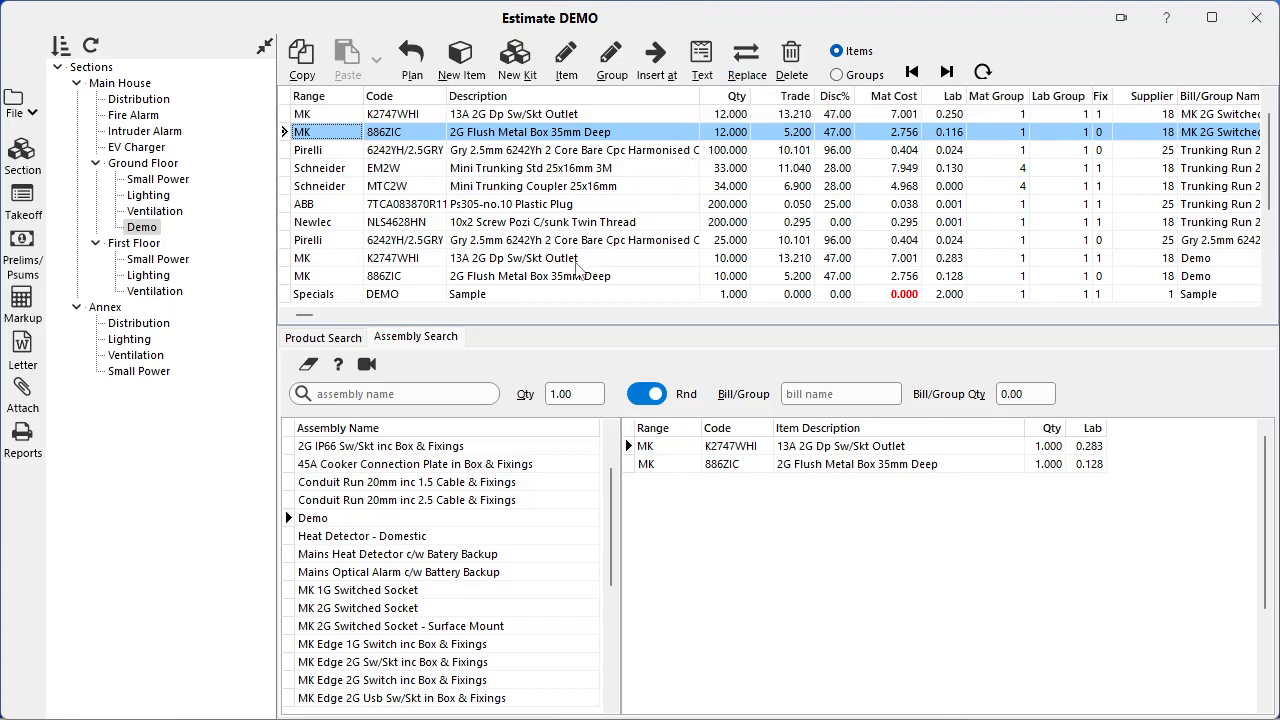
left_click(358, 345)
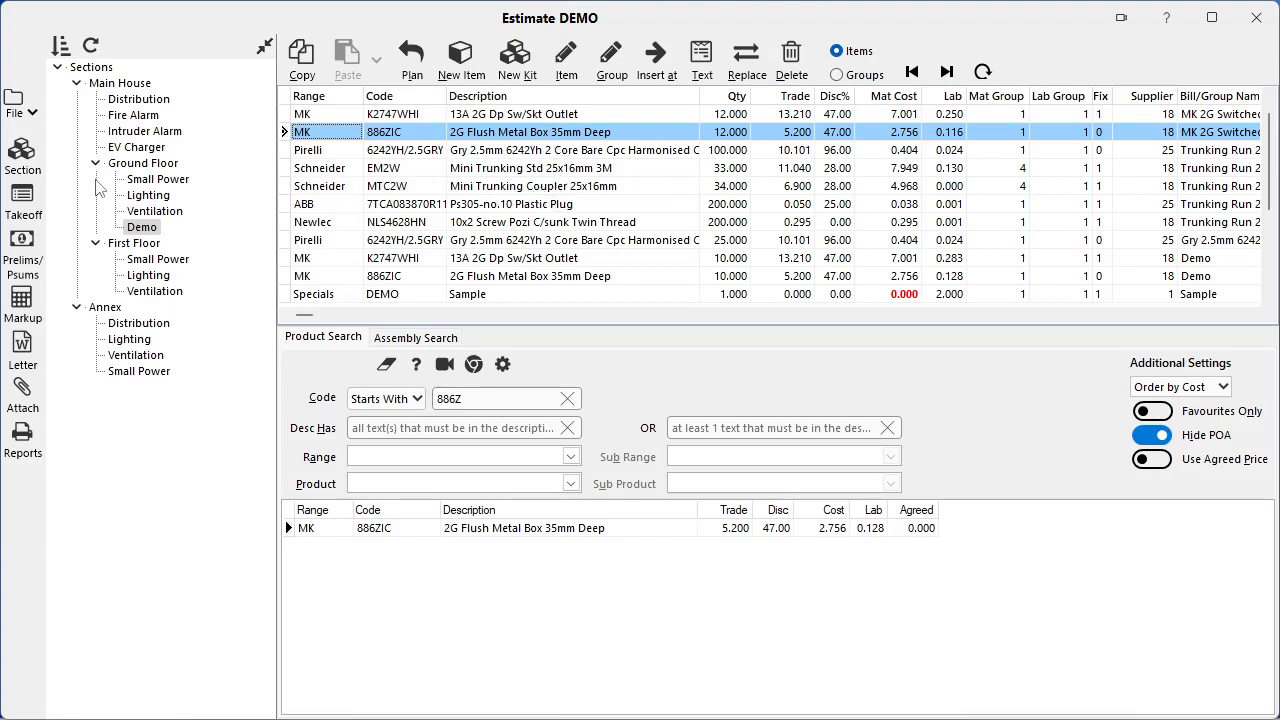
left_click(32, 165)
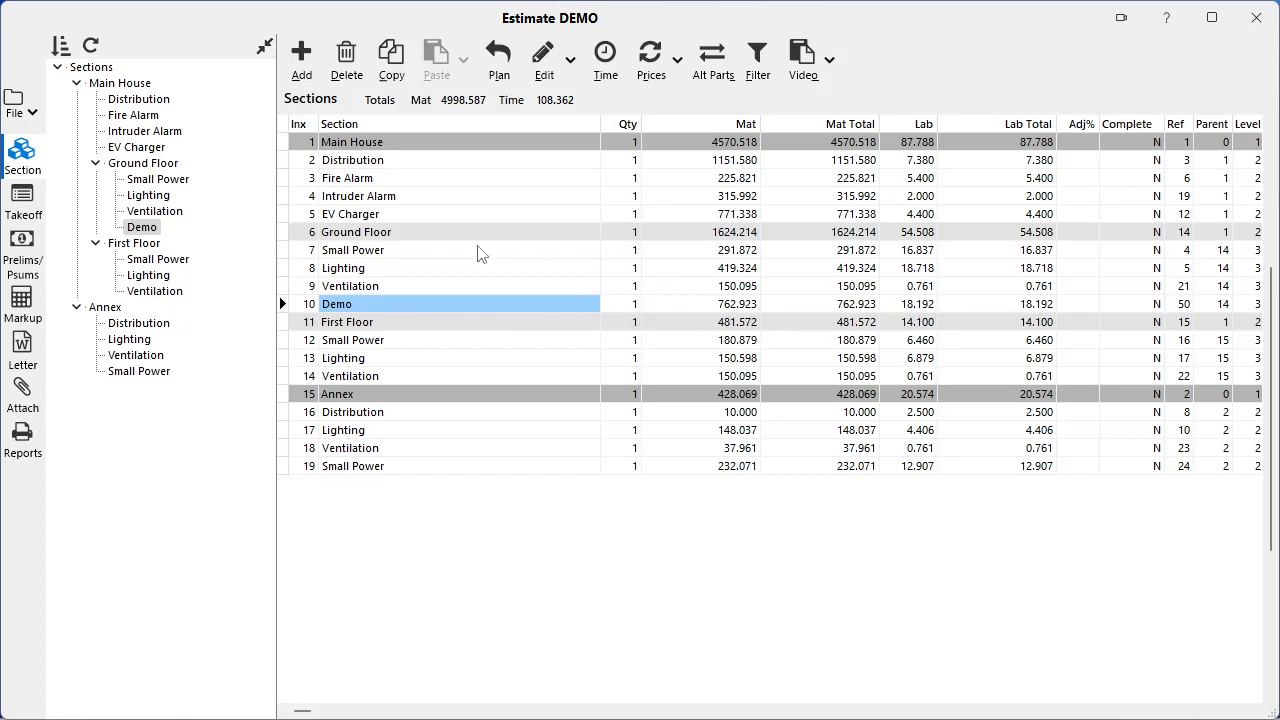
left_click(29, 250)
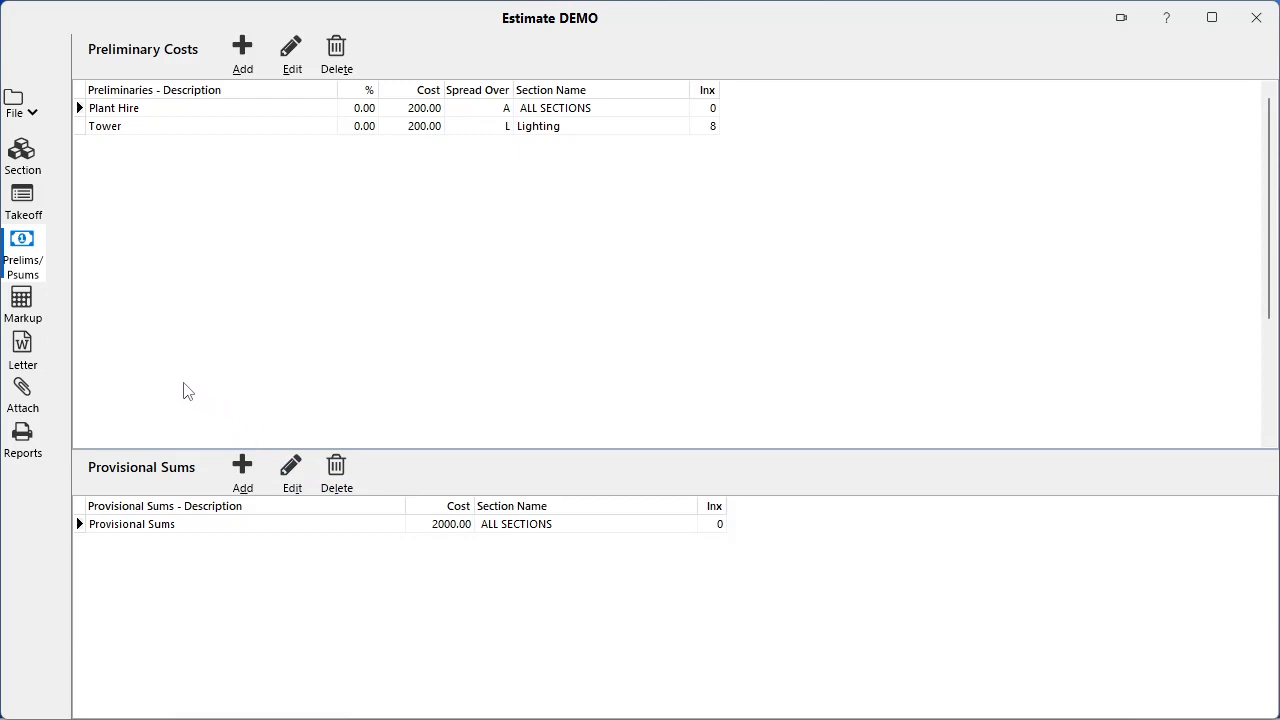
Go to the estimate's markup and set the filtered Sample item's cost to 200
left_click(35, 311)
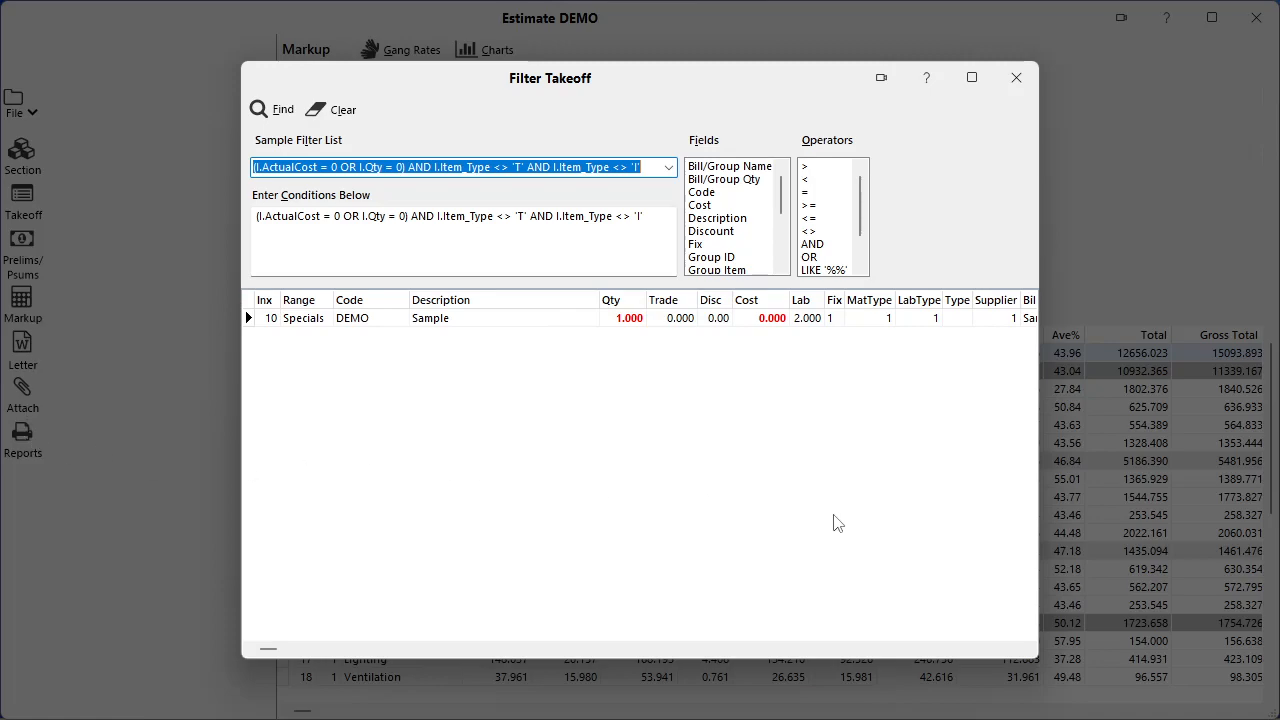
left_click(763, 319)
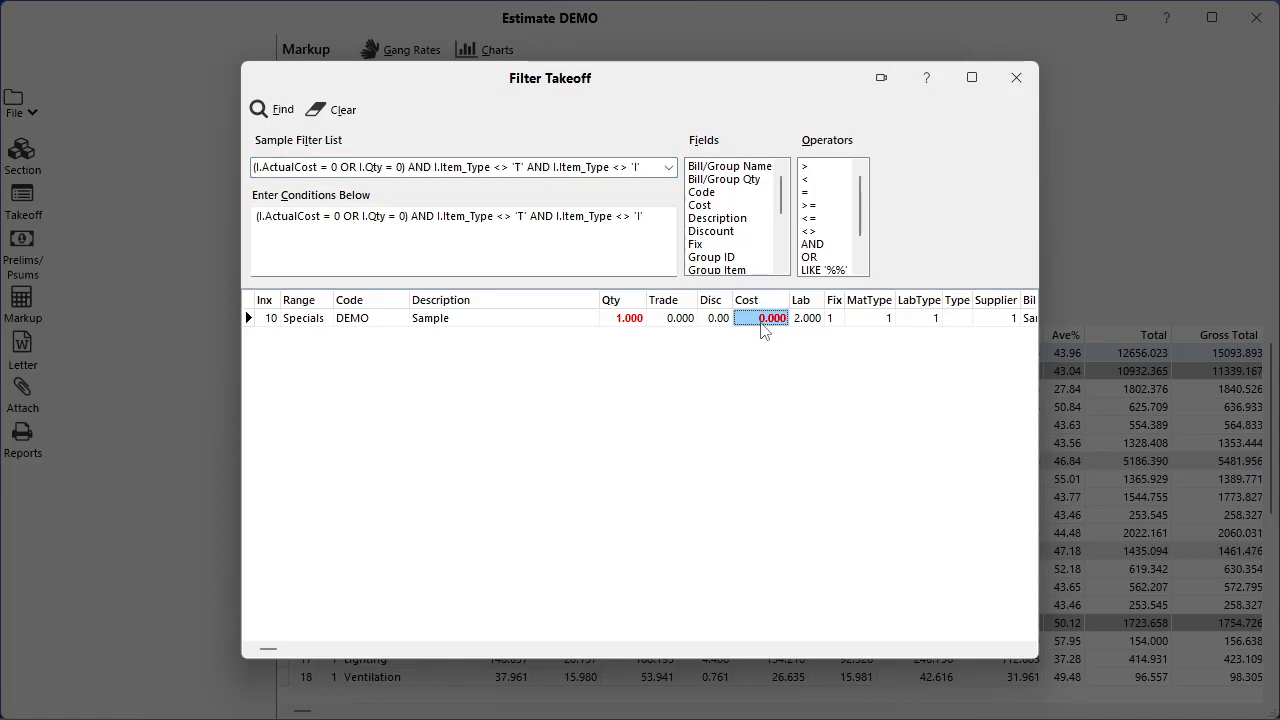
left_click(762, 319)
type("20")
left_click(804, 321)
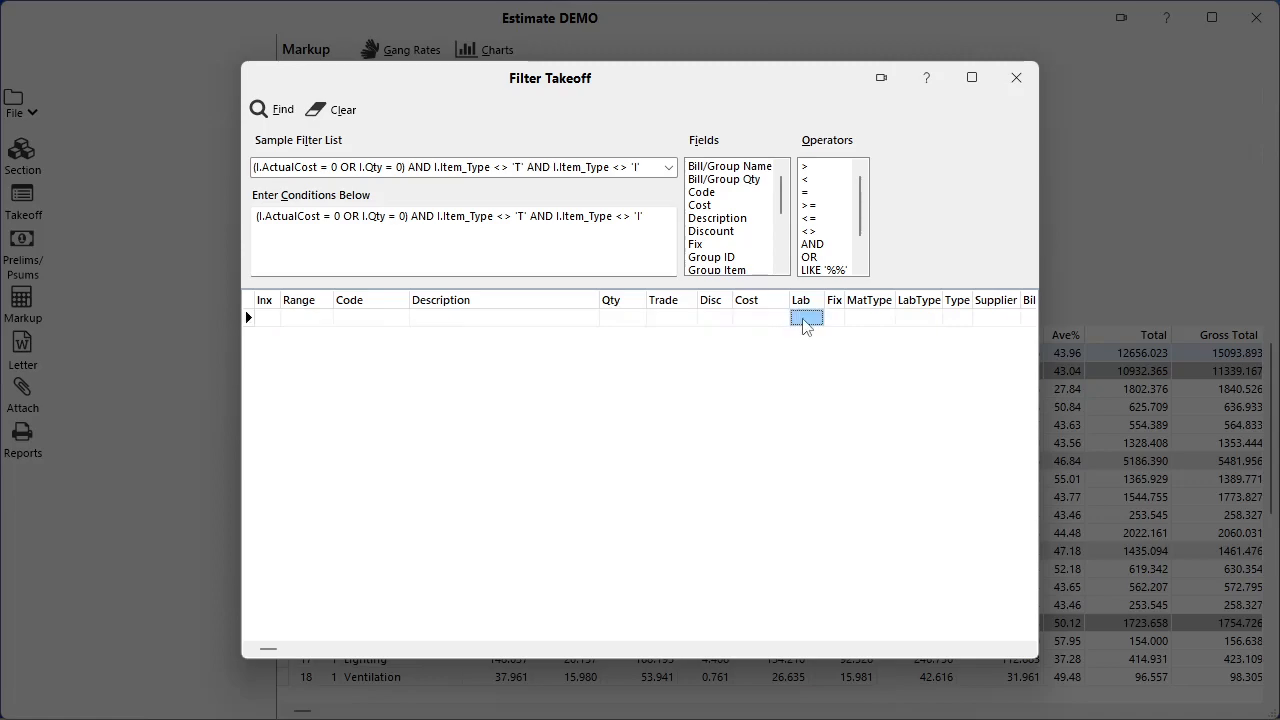
left_click(1012, 82)
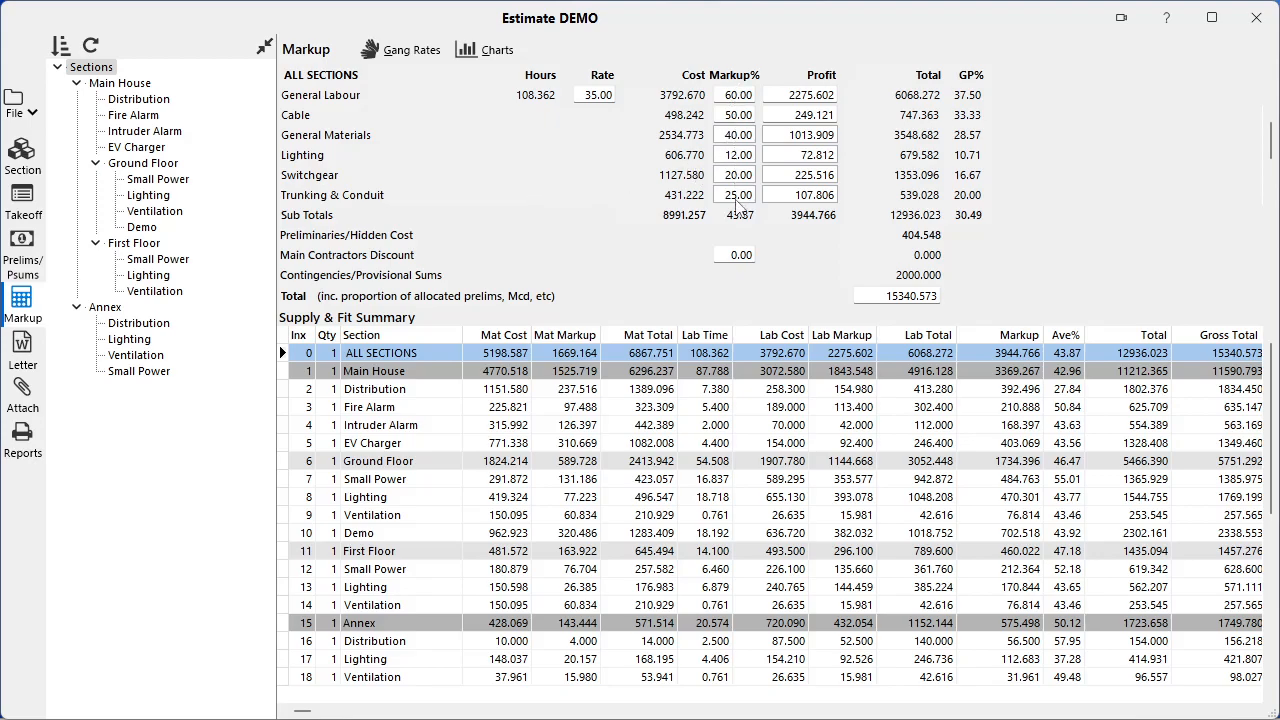
Set the General Labour markup to 50% for all sections
left_click(740, 95)
type("50")
key("Return")
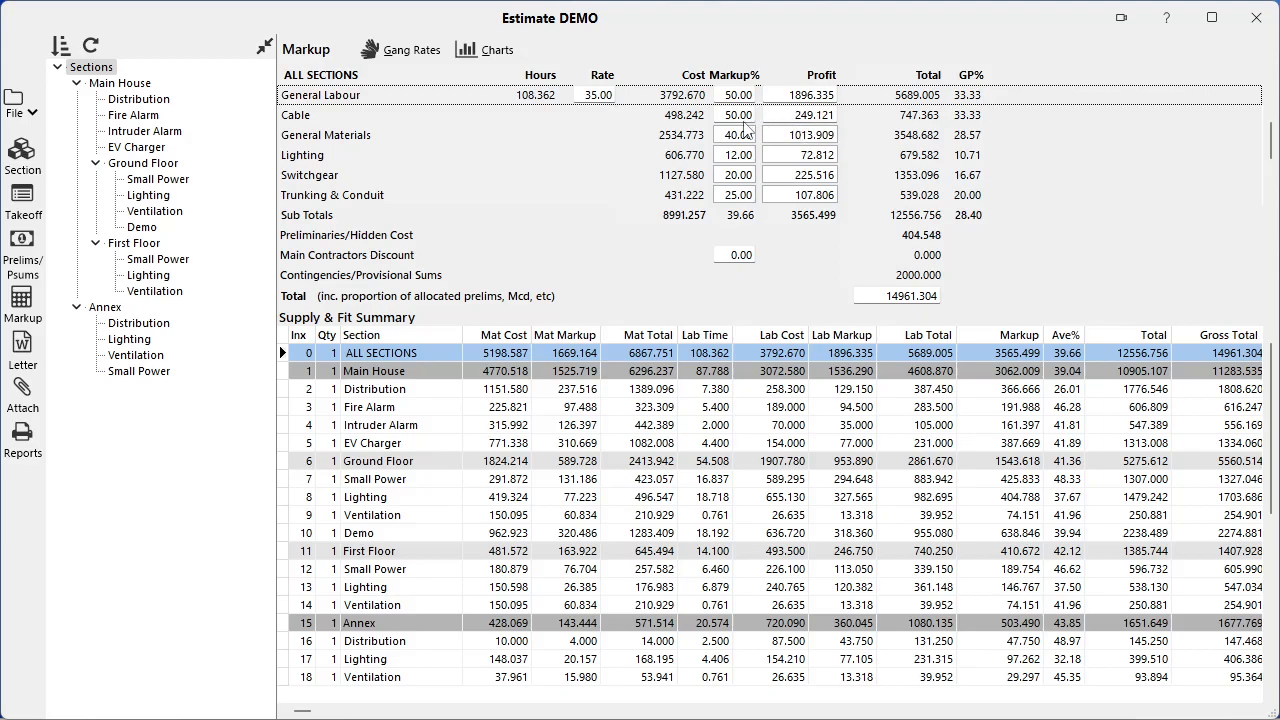
Set the Cable profit to 400 for all sections and review the Supply & Fit Summary
left_click(817, 115)
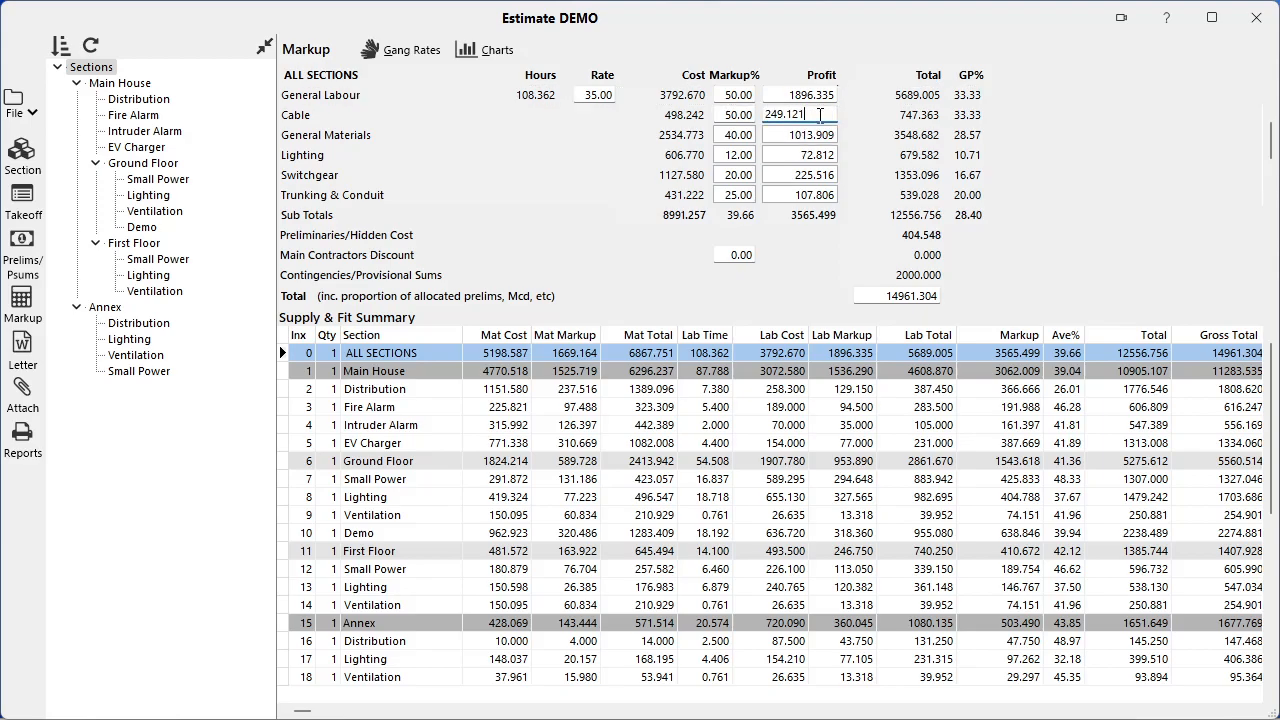
left_click_drag(818, 114, 750, 114)
type("400")
key("Return")
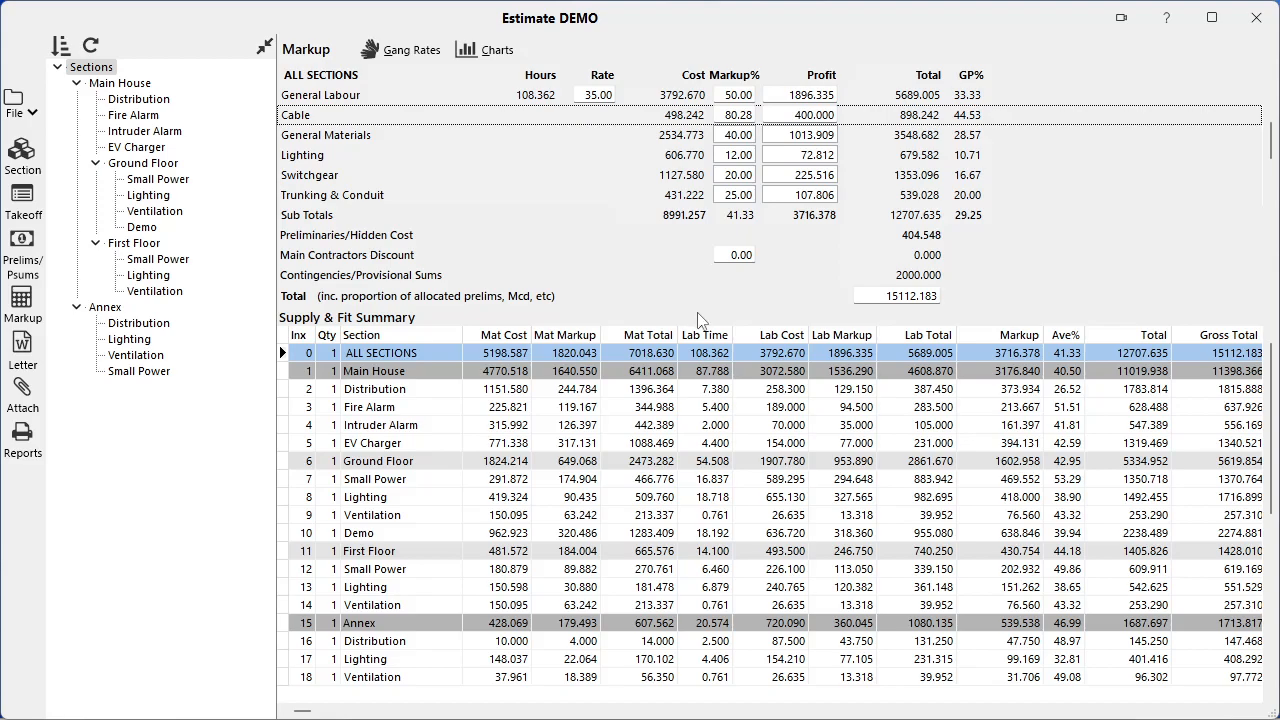
left_click(662, 353)
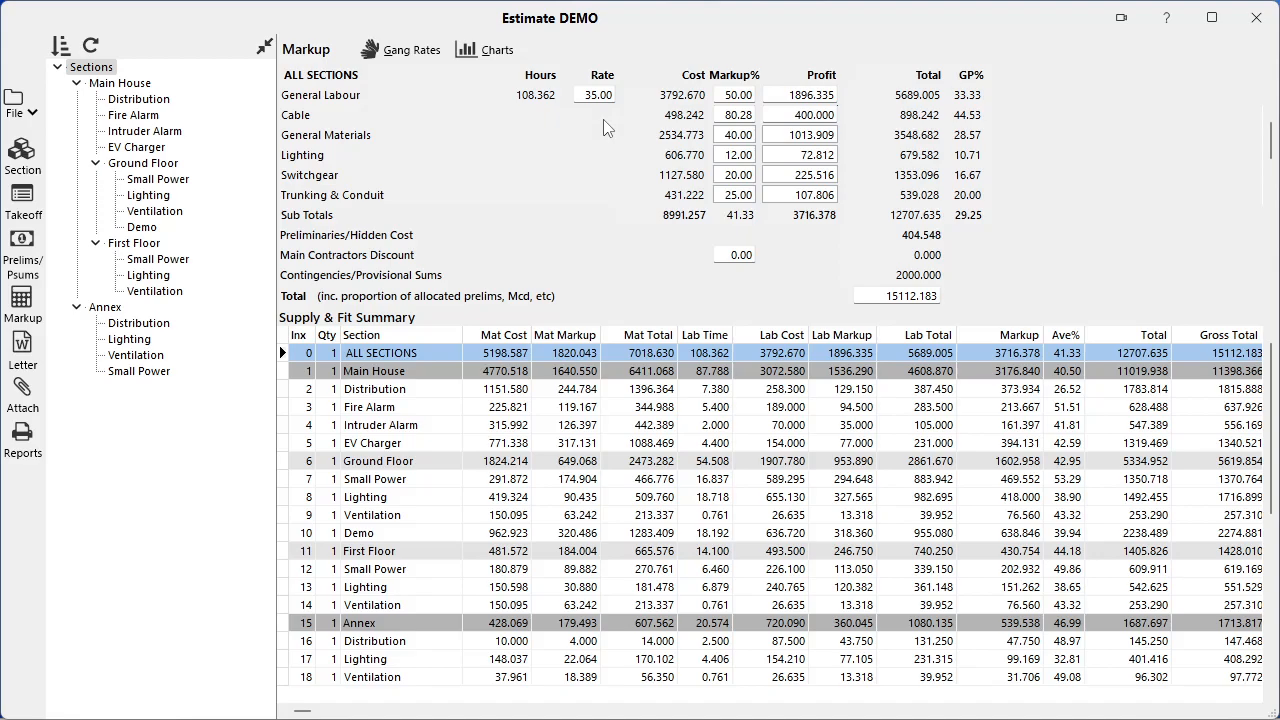
Select the Quotation report and examine the output destinations in its report settings, leaving Screen selected
left_click(22, 435)
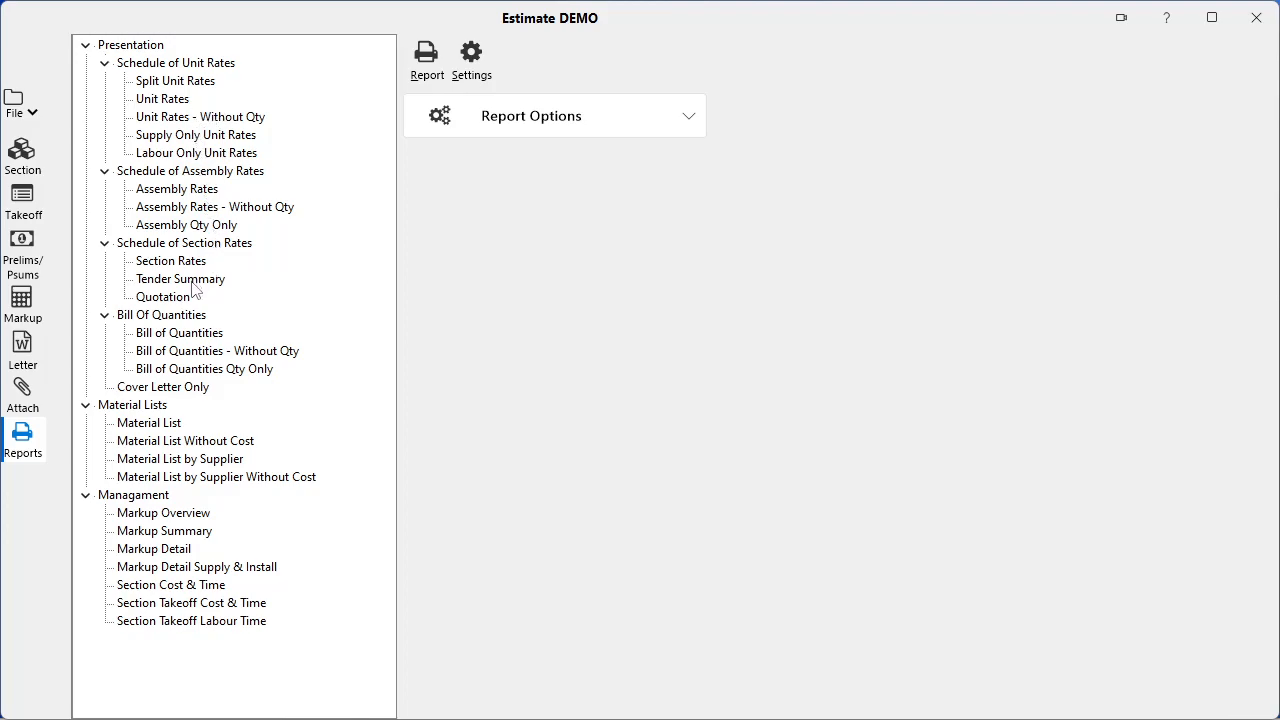
left_click(170, 302)
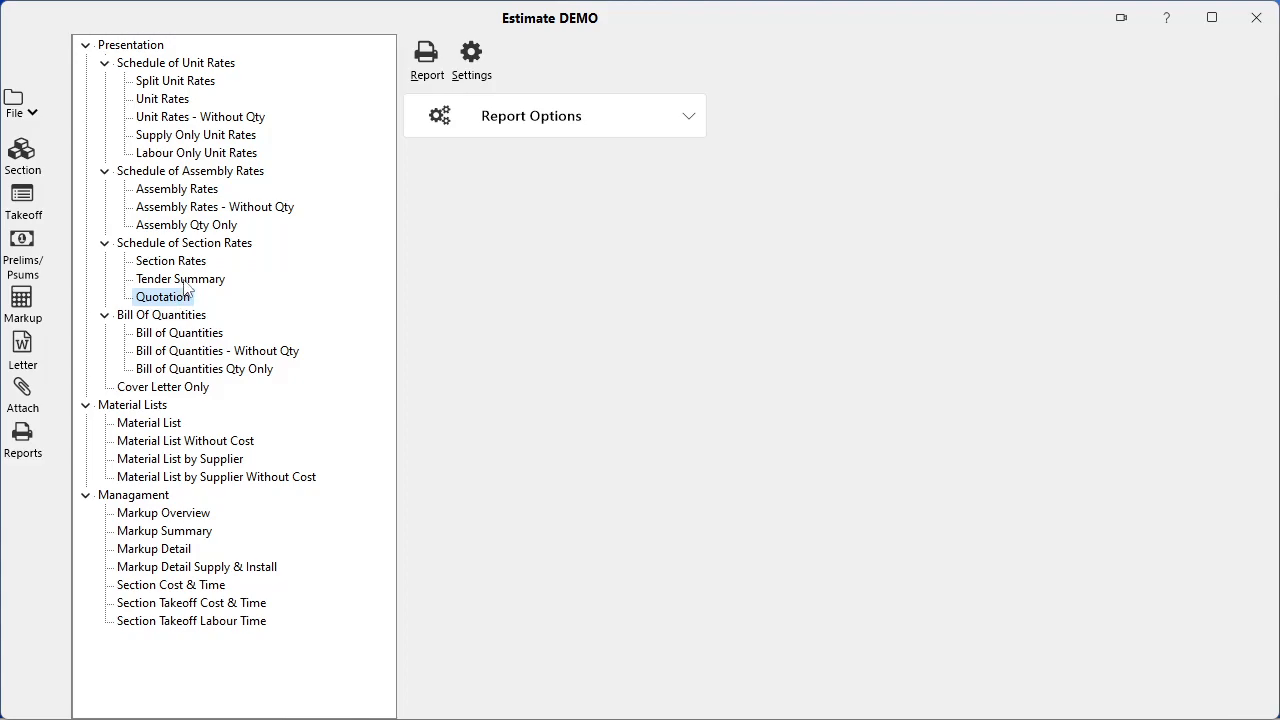
left_click(472, 56)
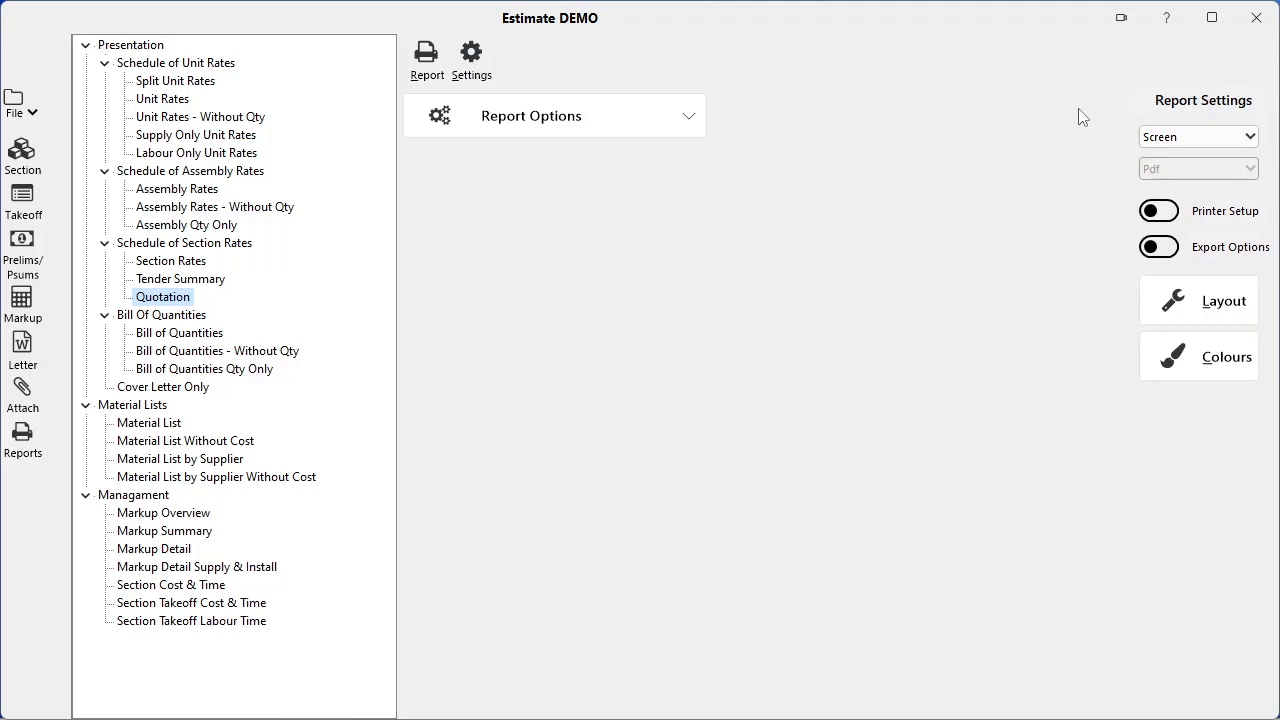
left_click(1250, 137)
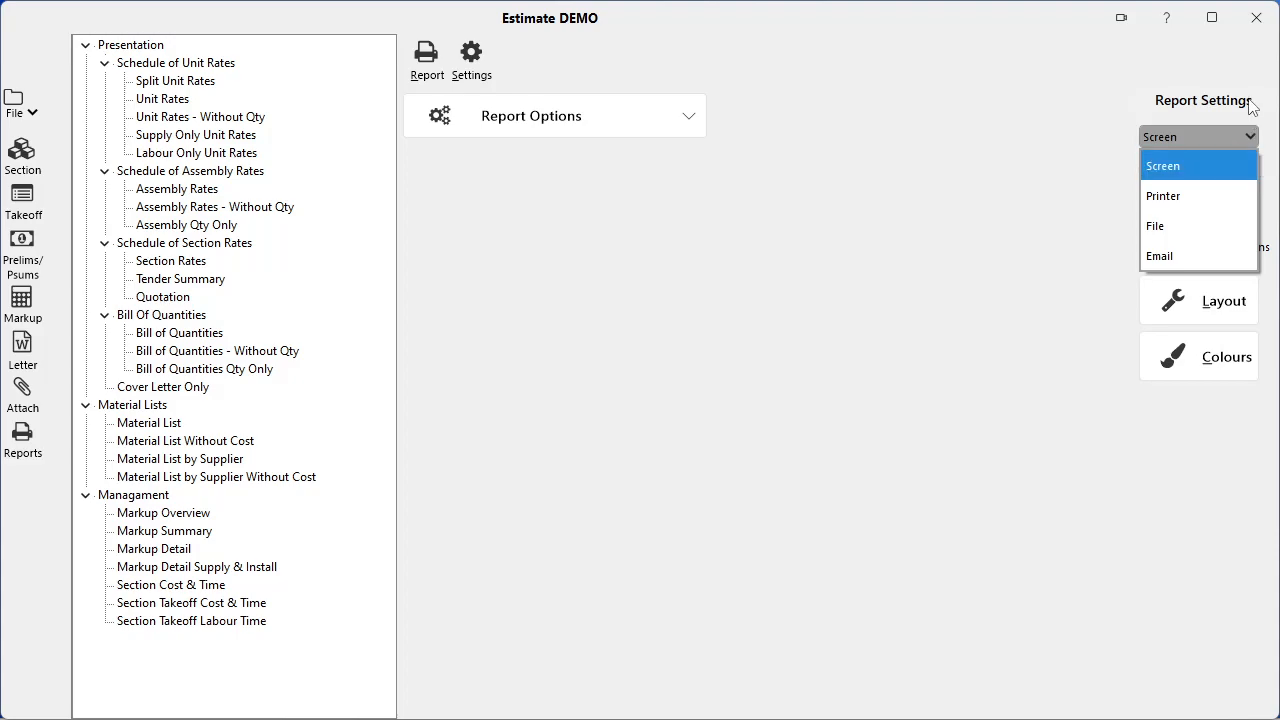
left_click(1113, 116)
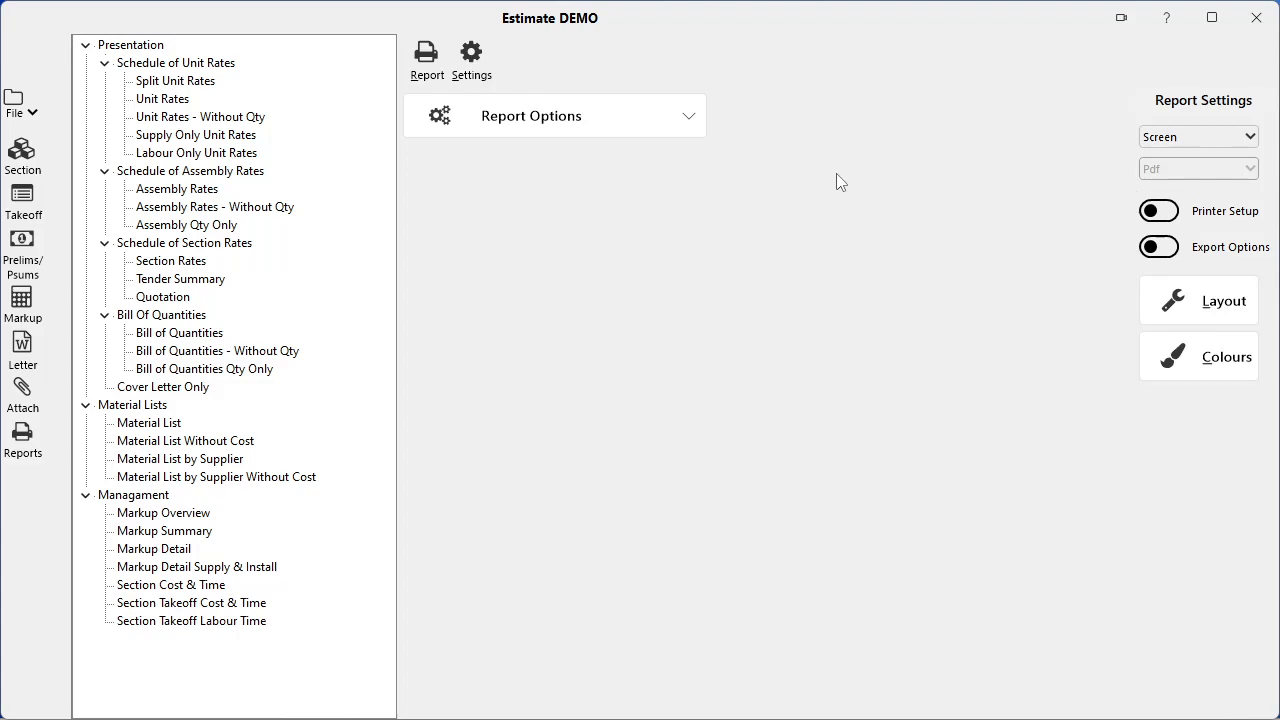
Expand the report options and switch Show Exclusions on Quotation off and back on
left_click(692, 117)
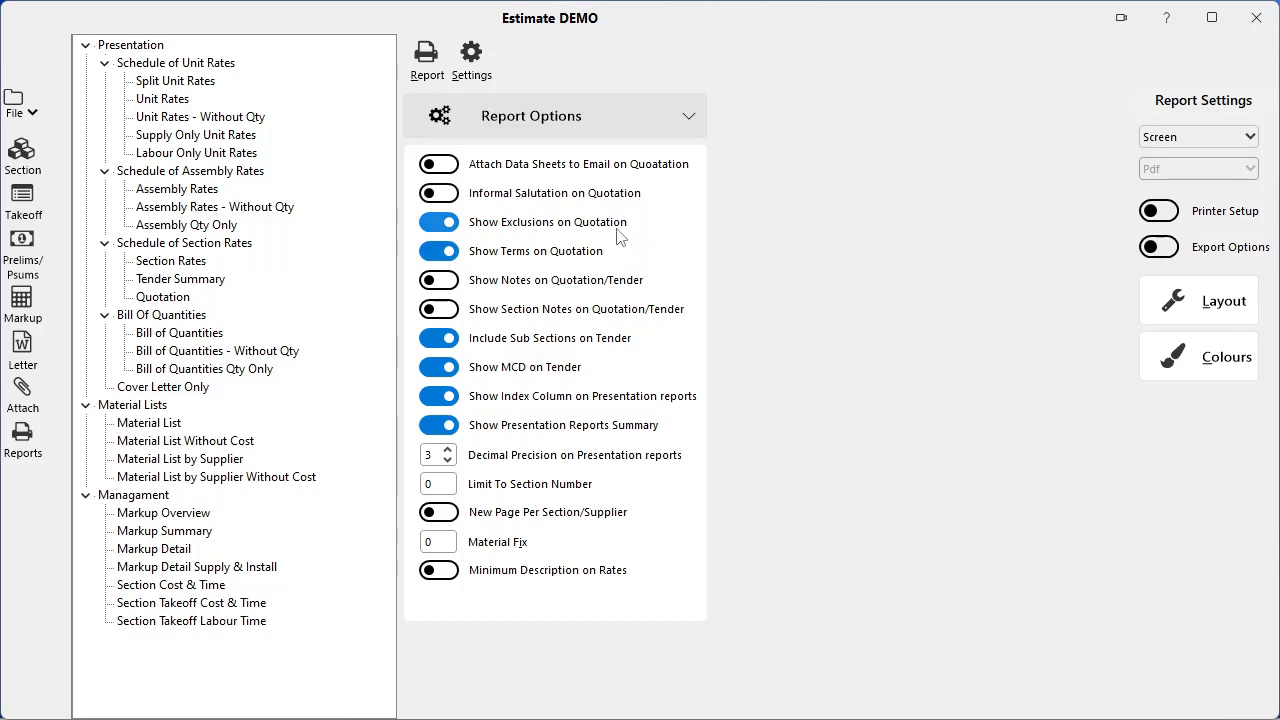
left_click(451, 231)
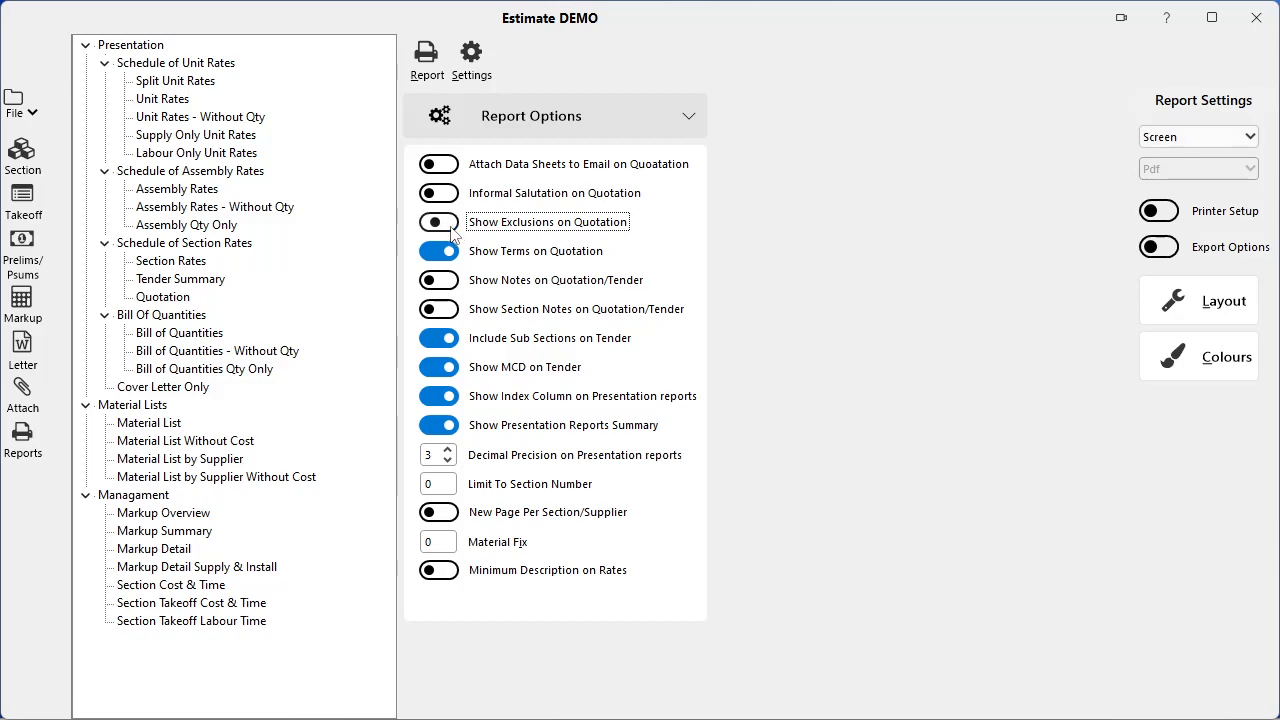
left_click(451, 231)
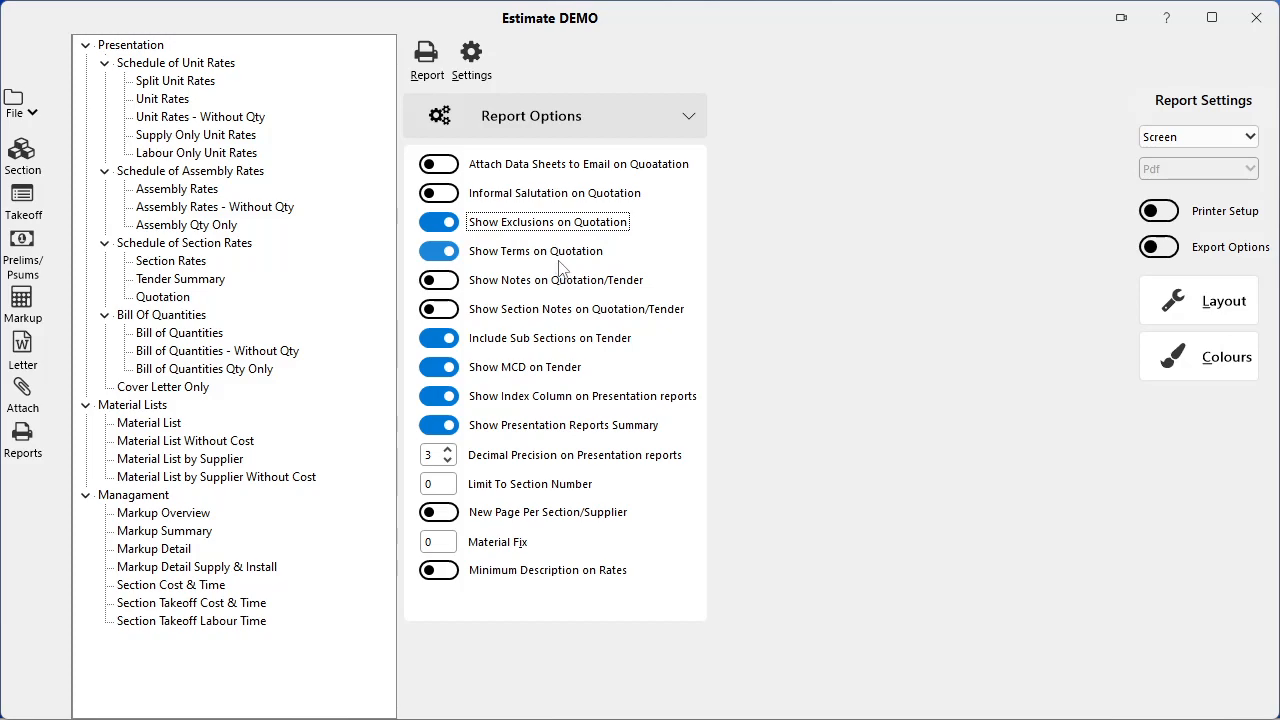
Review the estimate's cover letter and the data sheets included on the quote, returning to the reports list
left_click(28, 352)
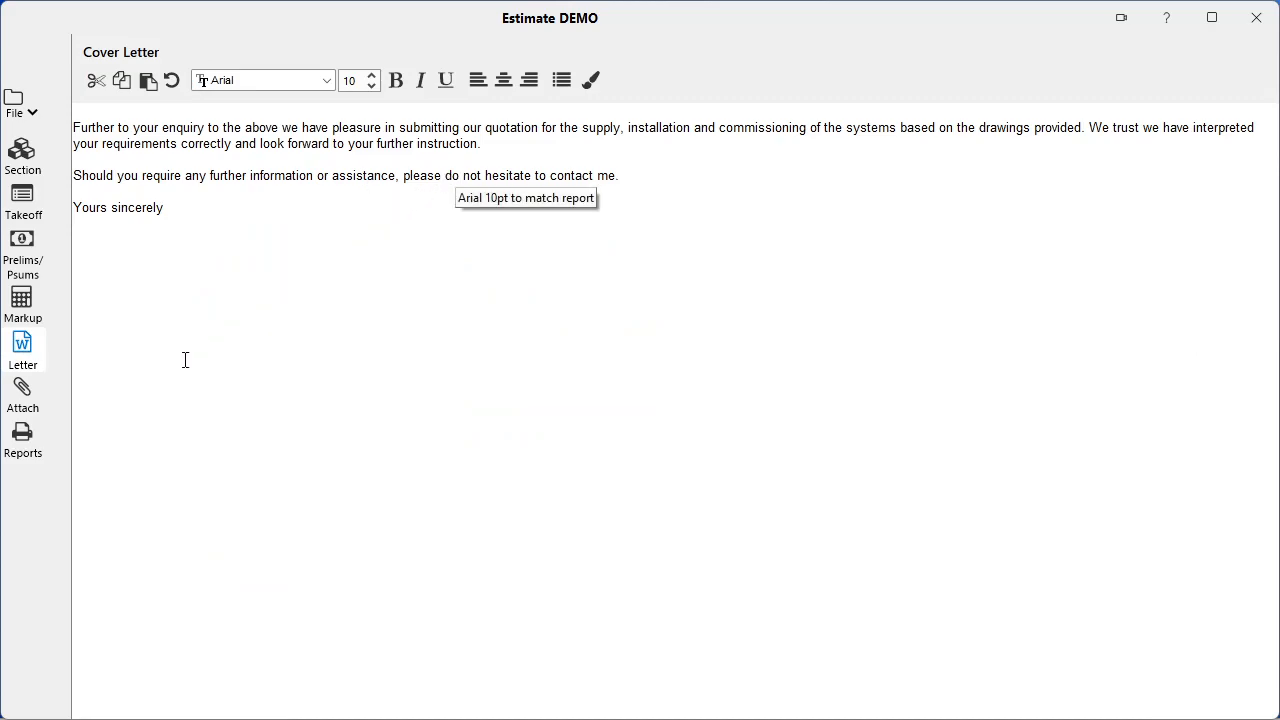
left_click(28, 392)
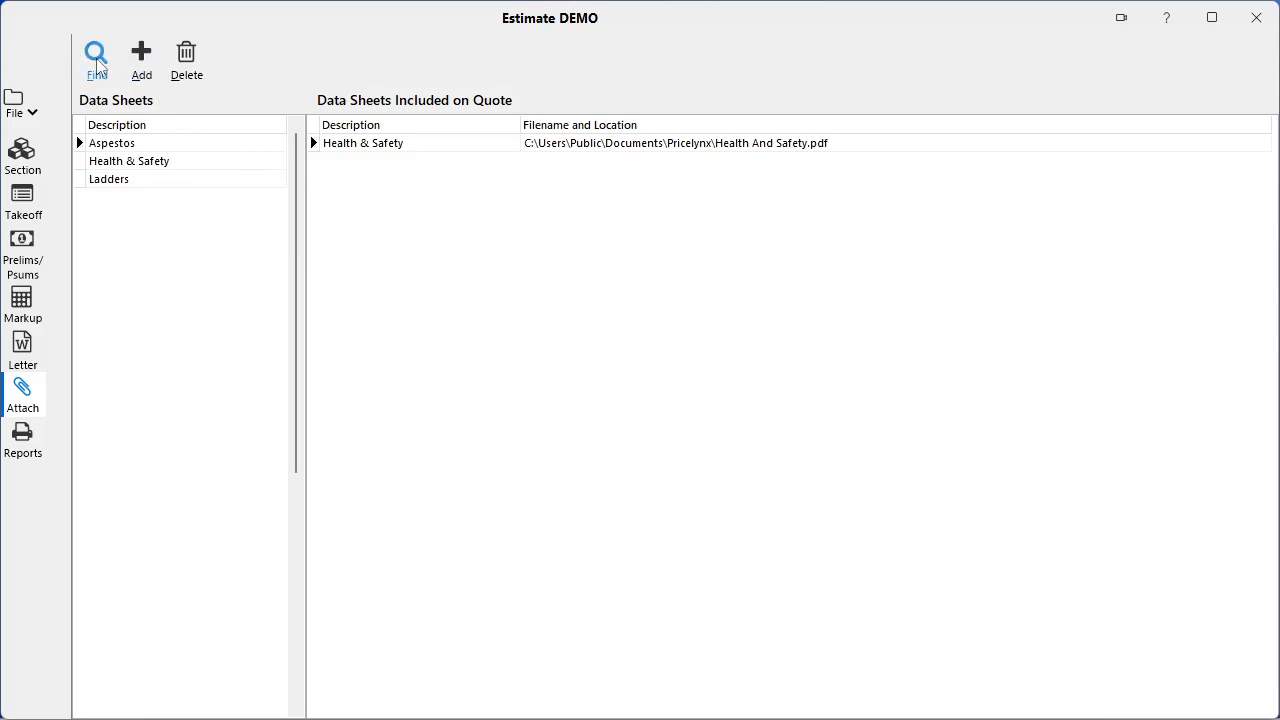
left_click(42, 448)
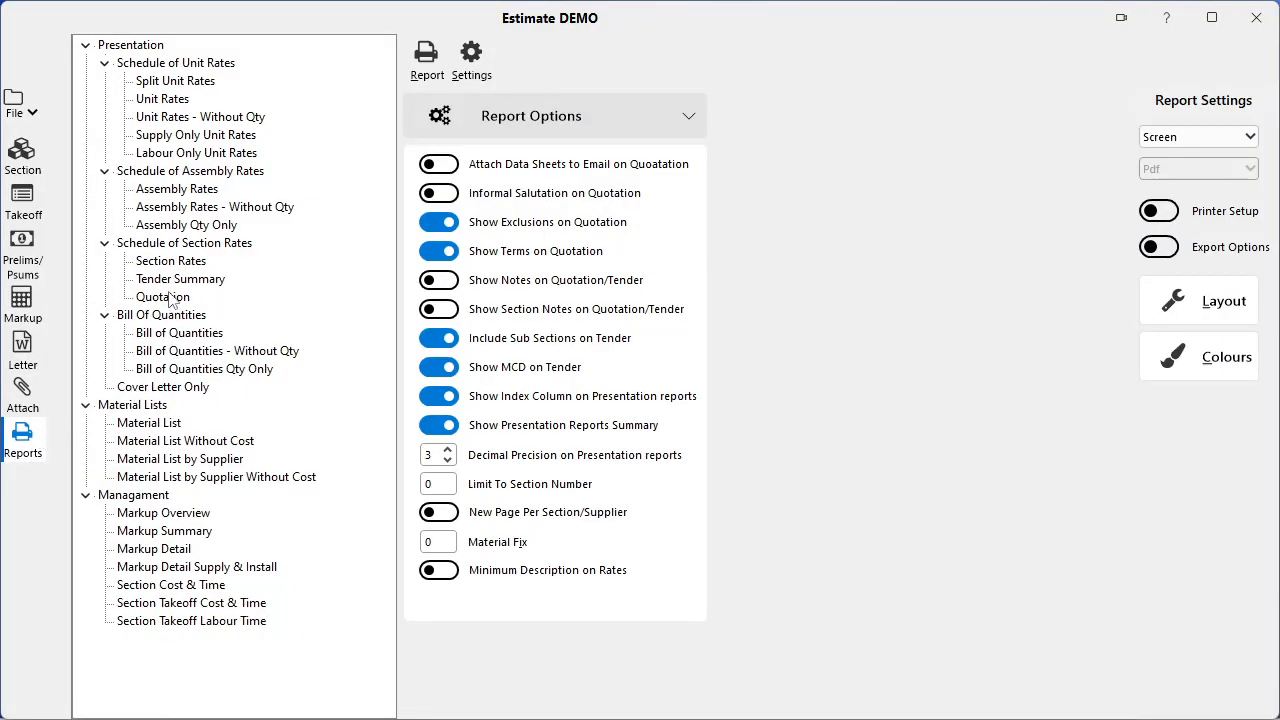
Set the decimal precision on presentation reports to 2
left_click(170, 298)
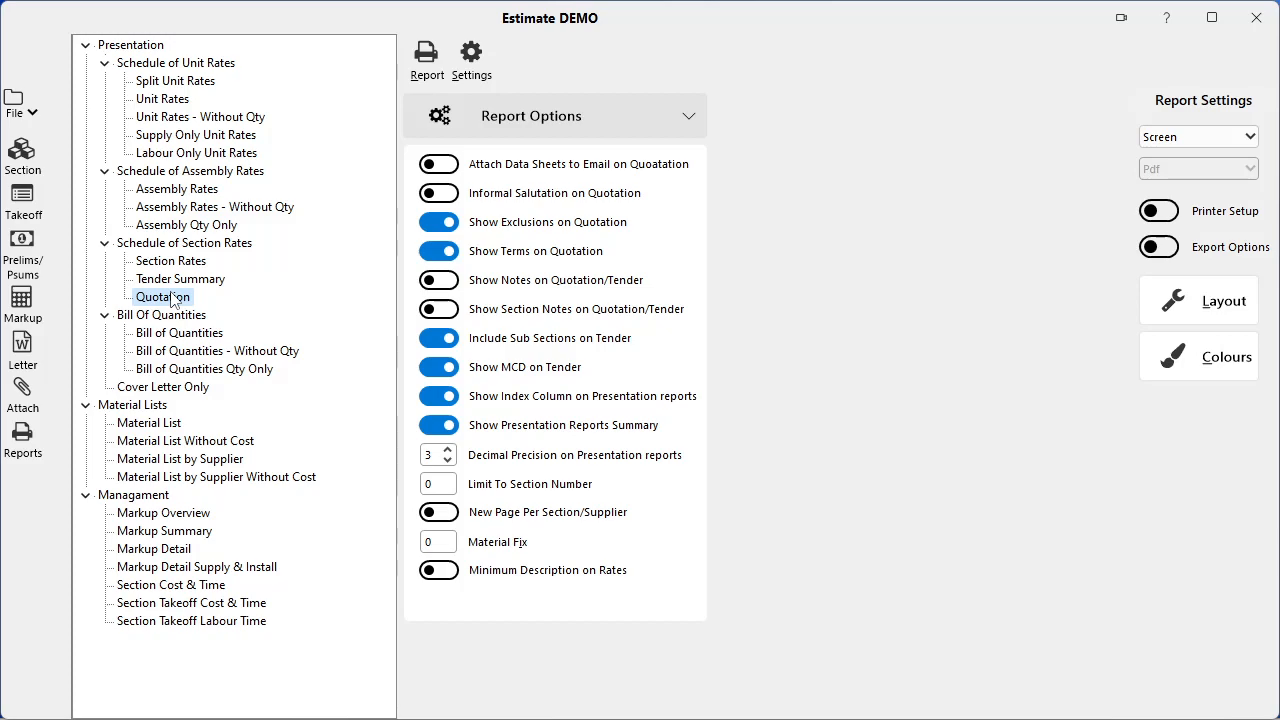
left_click(448, 461)
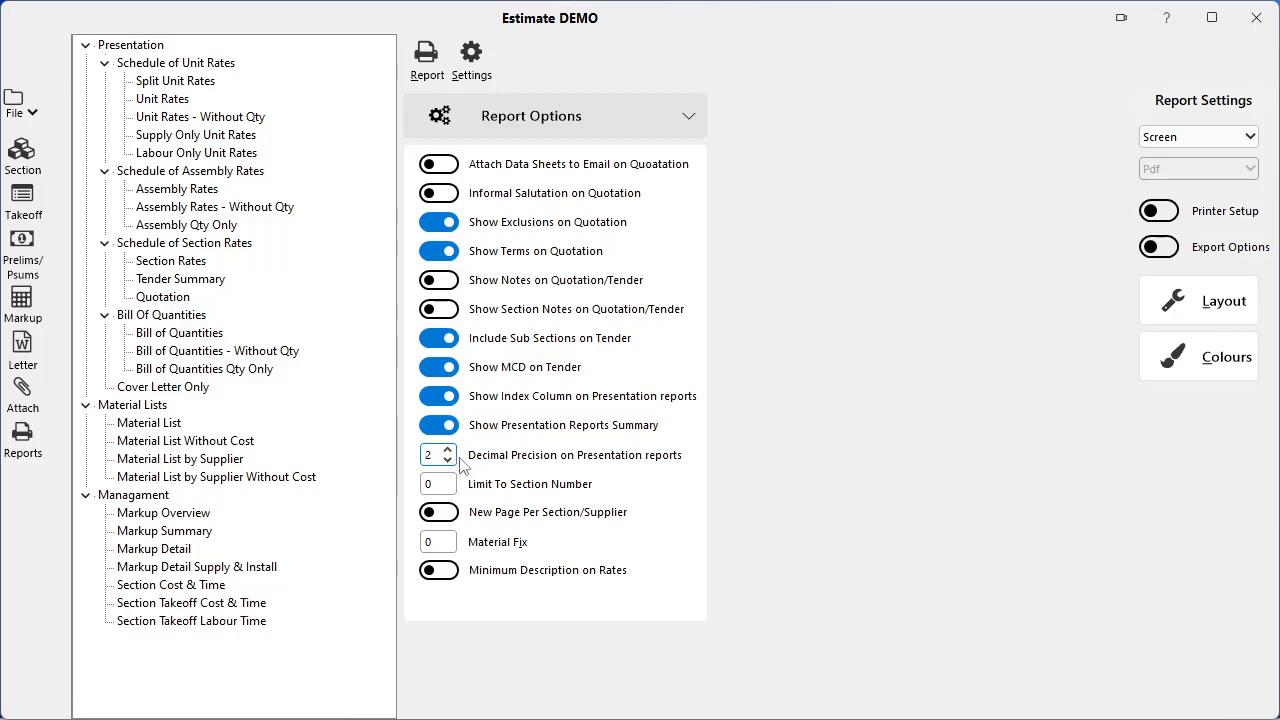
Preview the Quotation report on screen and examine its cover letter and section price table down to the total
left_click(175, 303)
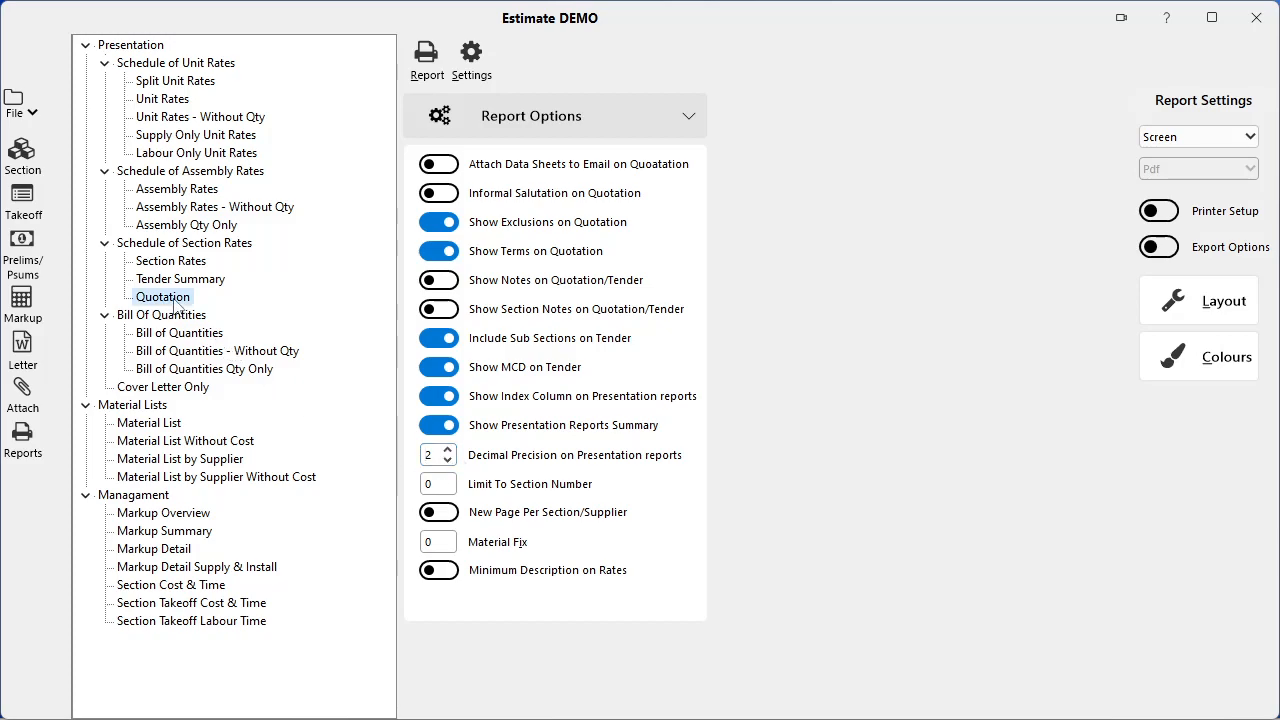
double_click(175, 303)
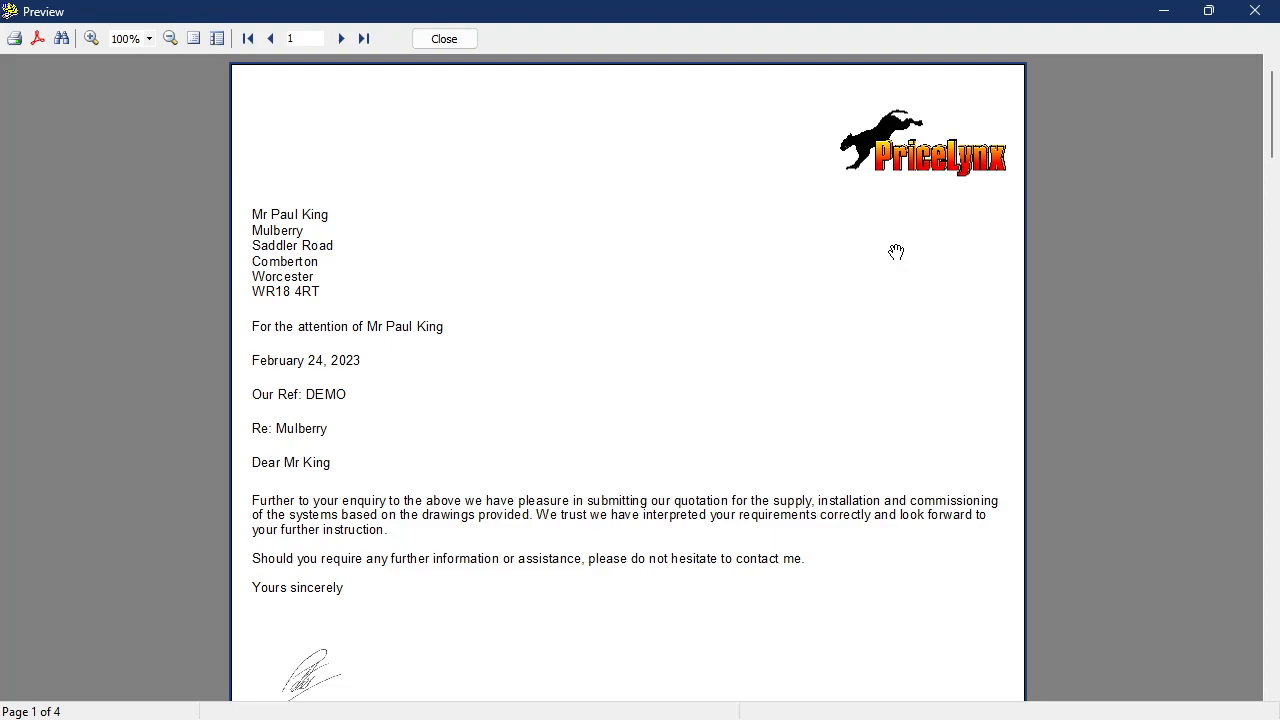
scroll(875, 303, "down", 3)
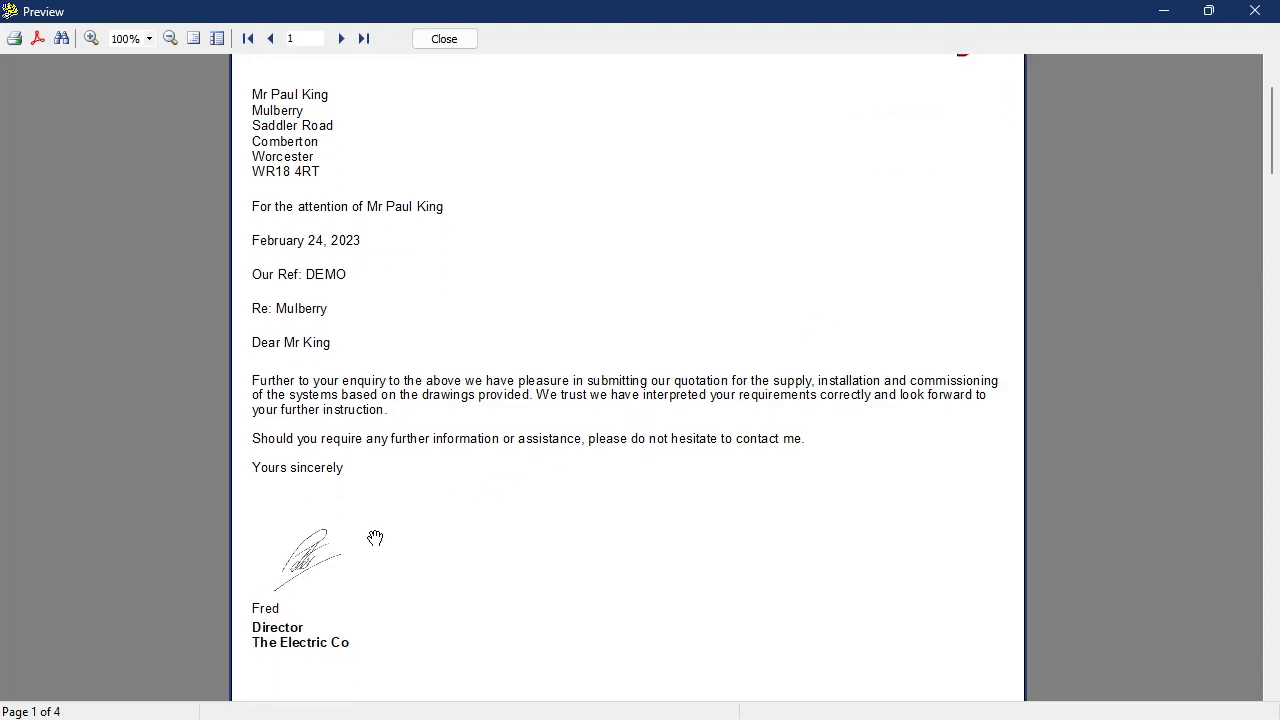
scroll(646, 547, "down", 12)
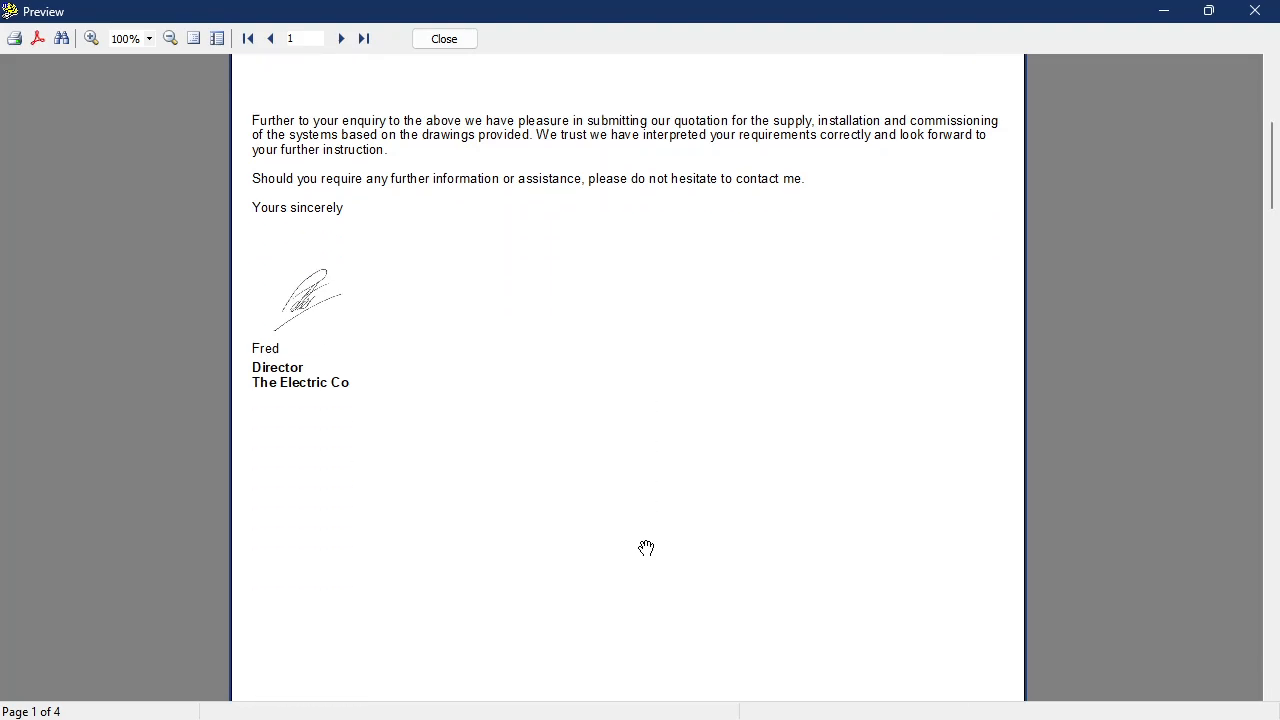
scroll(646, 543, "down", 12)
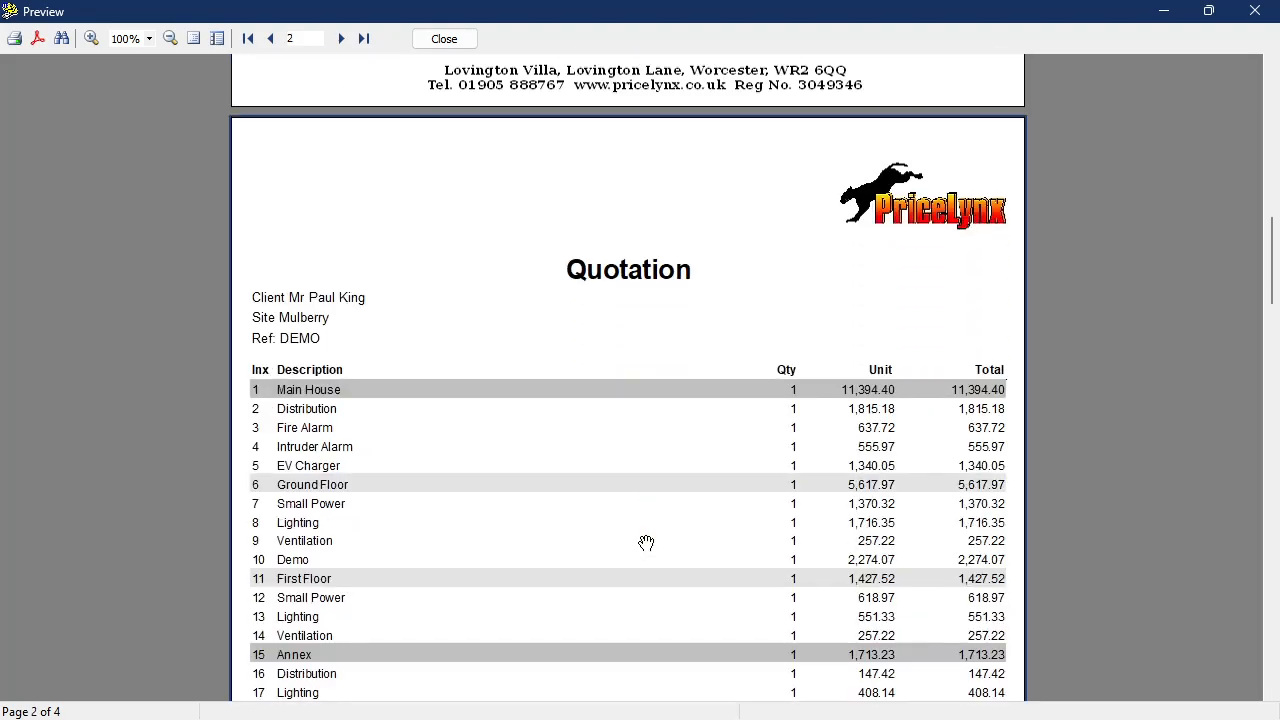
scroll(646, 543, "down", 3)
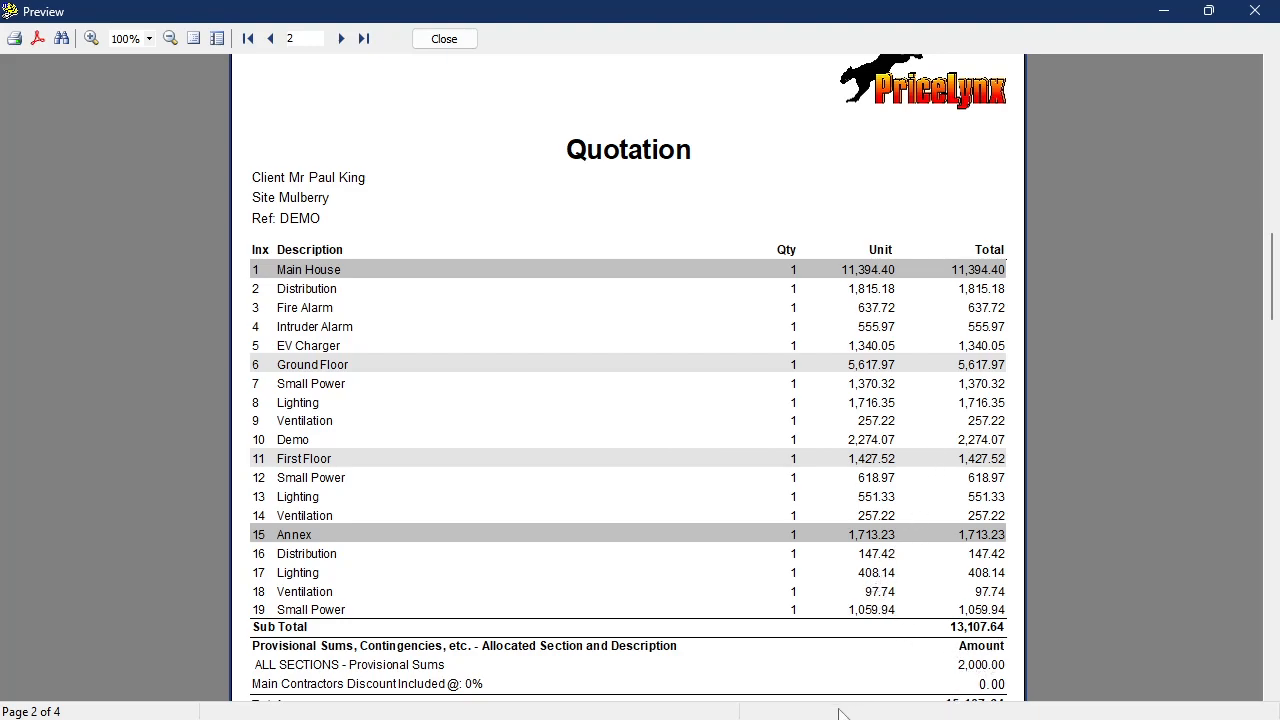
scroll(899, 680, "down", 1)
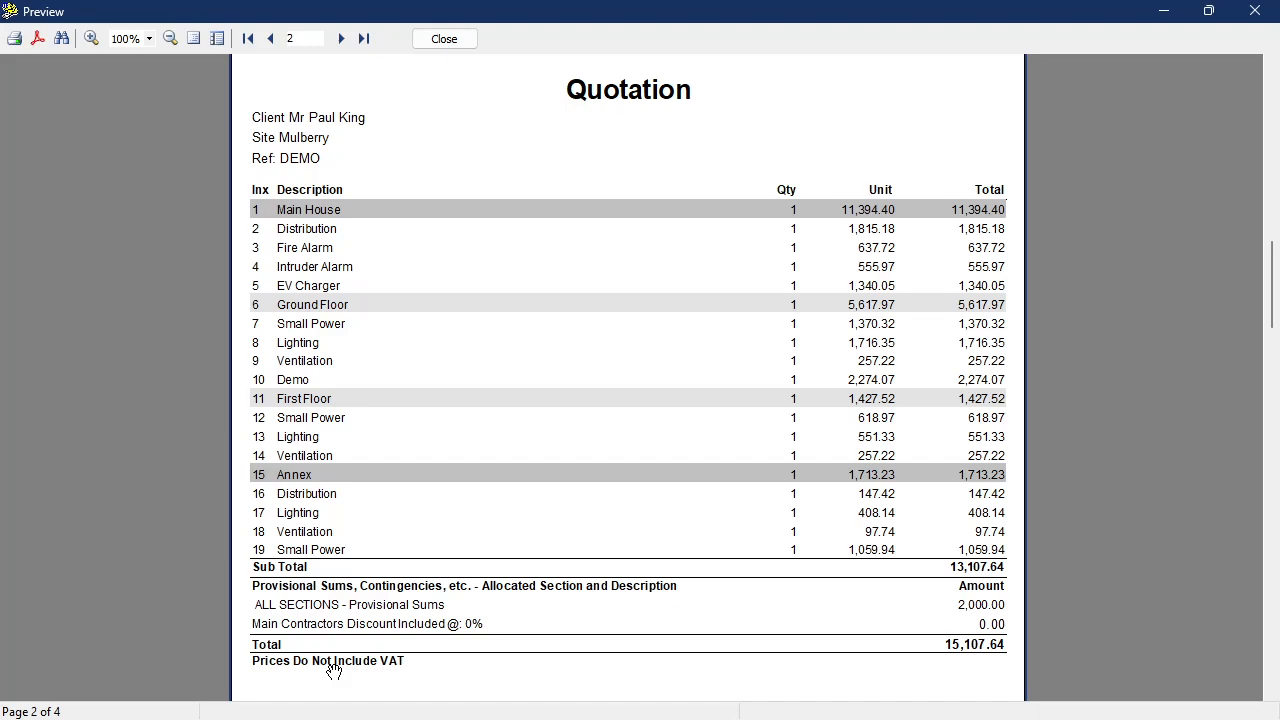
Examine the exclusions and conditions of agreement on the quotation's remaining pages, closing the preview at the end
scroll(490, 646, "down", 10)
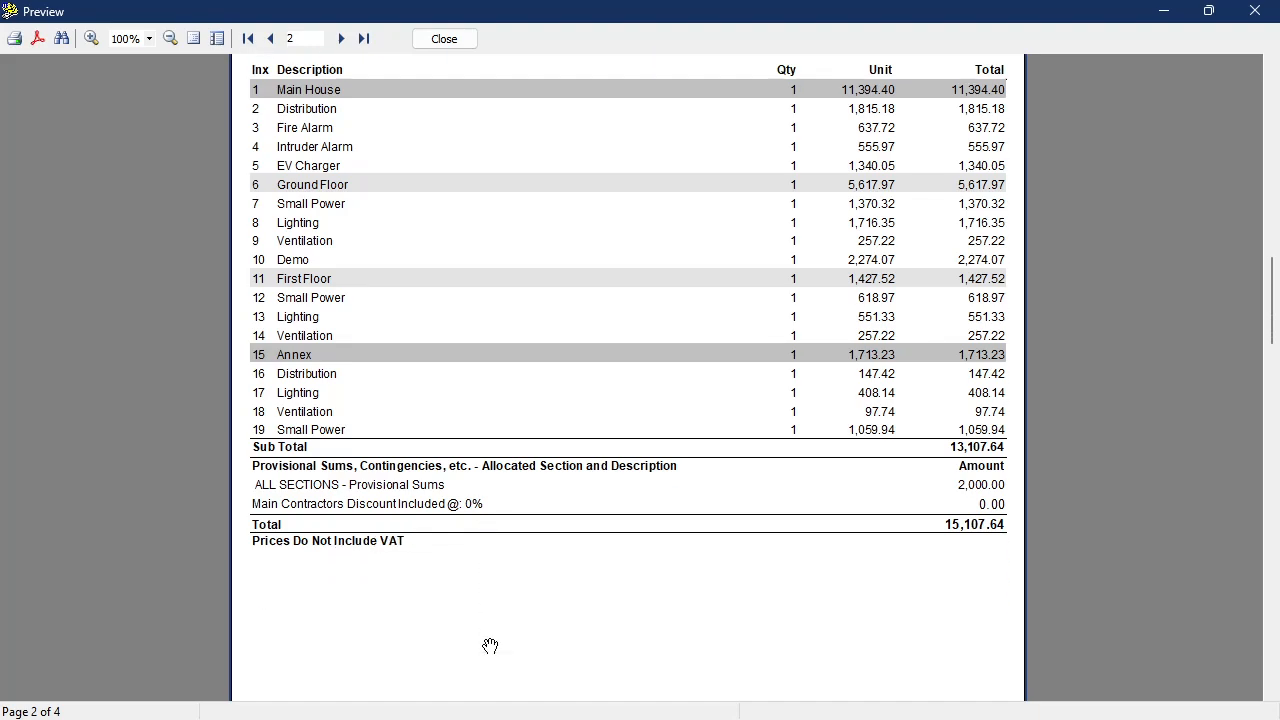
scroll(490, 646, "down", 5)
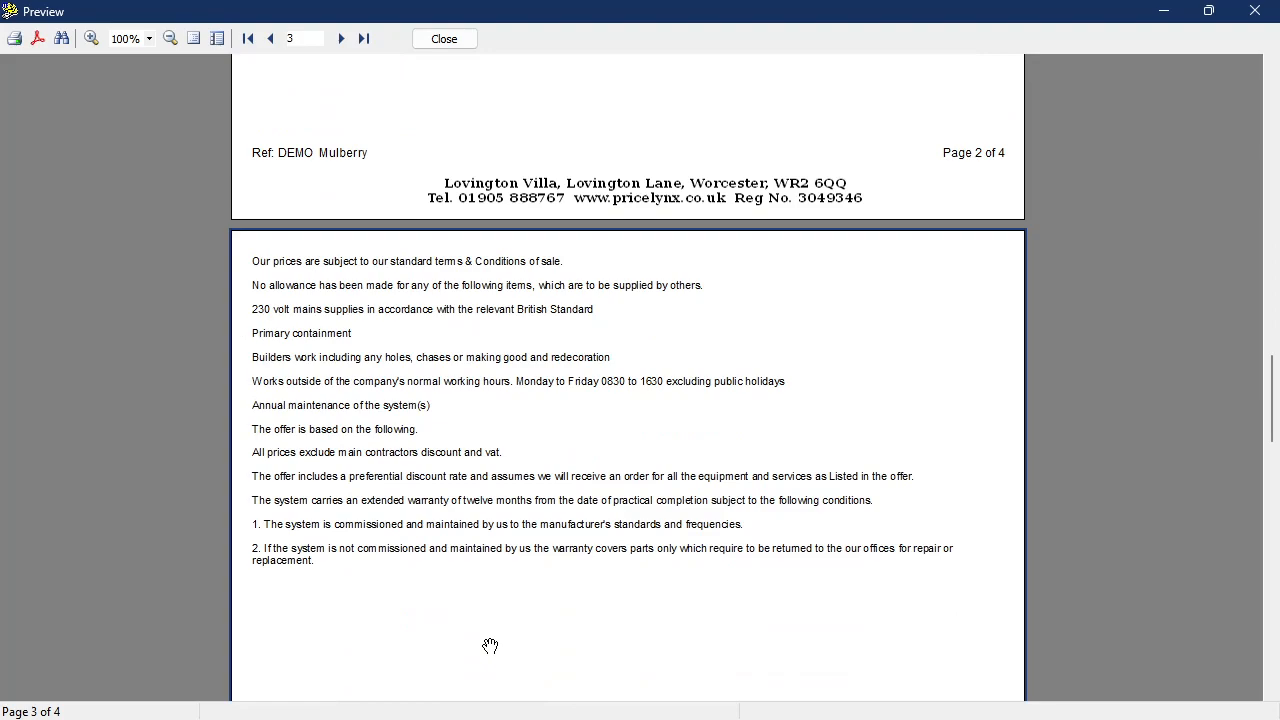
scroll(490, 646, "down", 5)
scroll(524, 600, "down", 10)
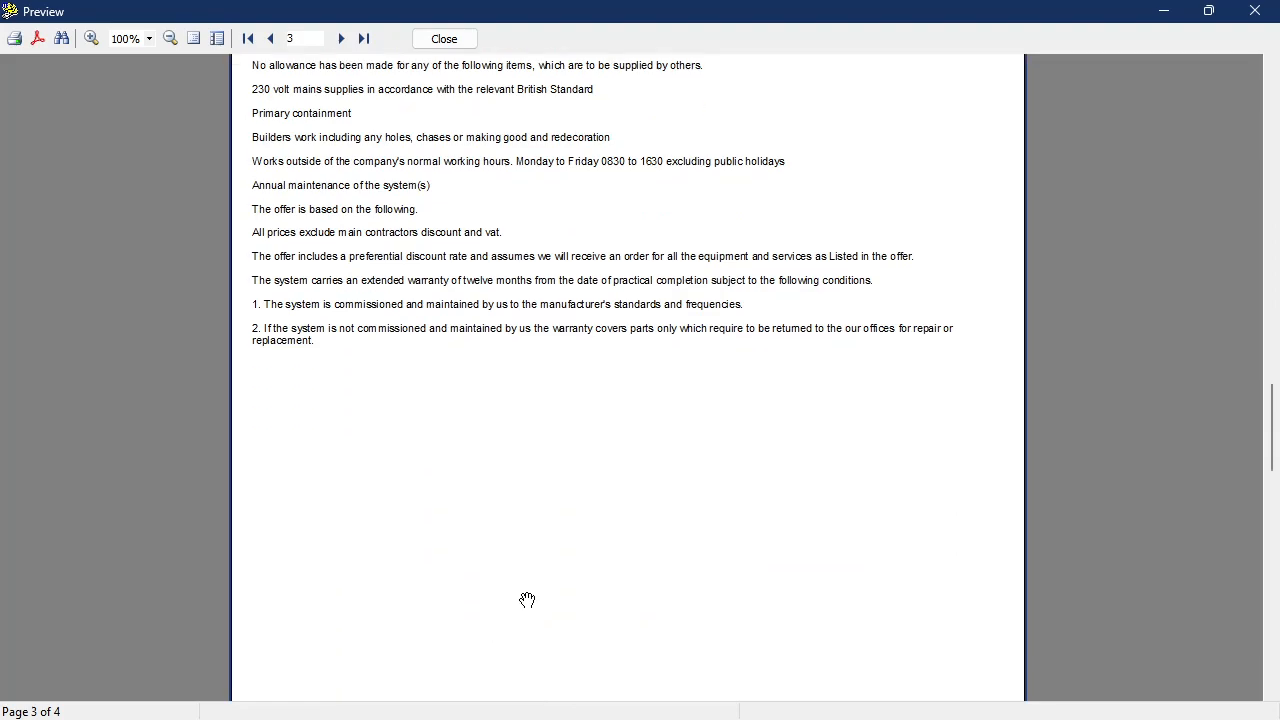
scroll(524, 598, "down", 5)
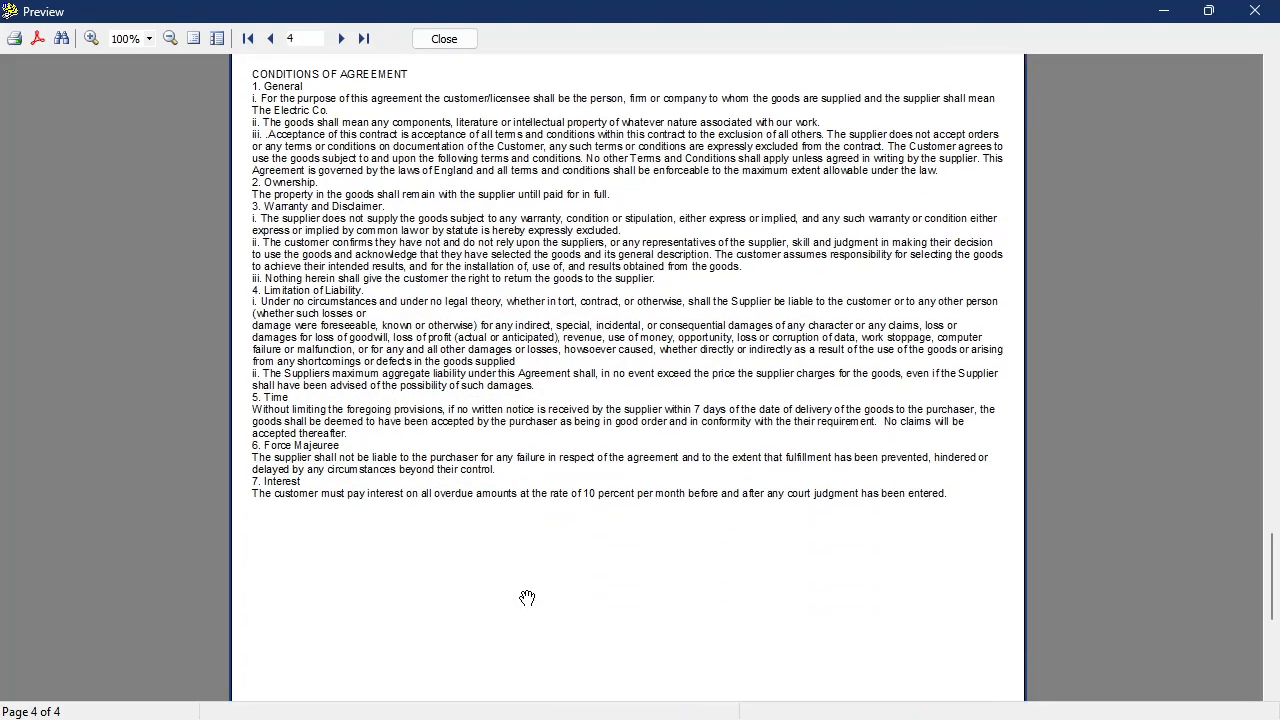
left_click(466, 38)
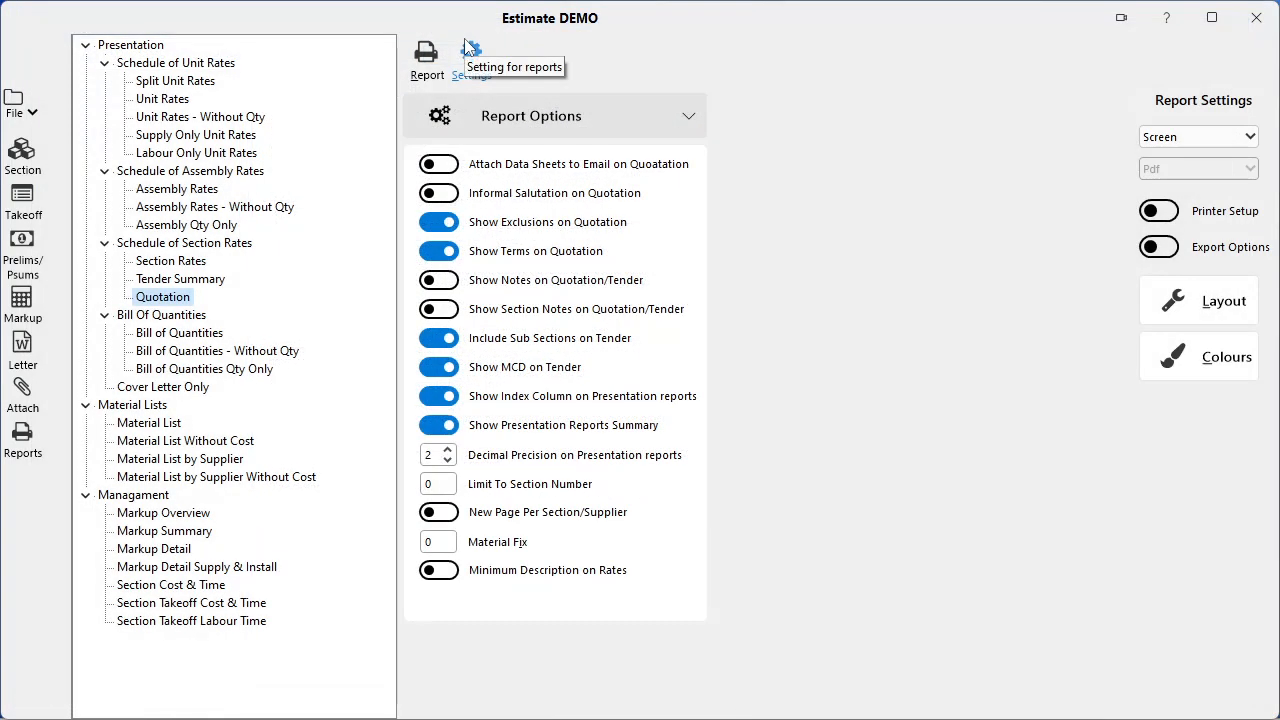
Switch off Show MCD on Tender and review the Assembly Rates report in a preview
left_click(455, 368)
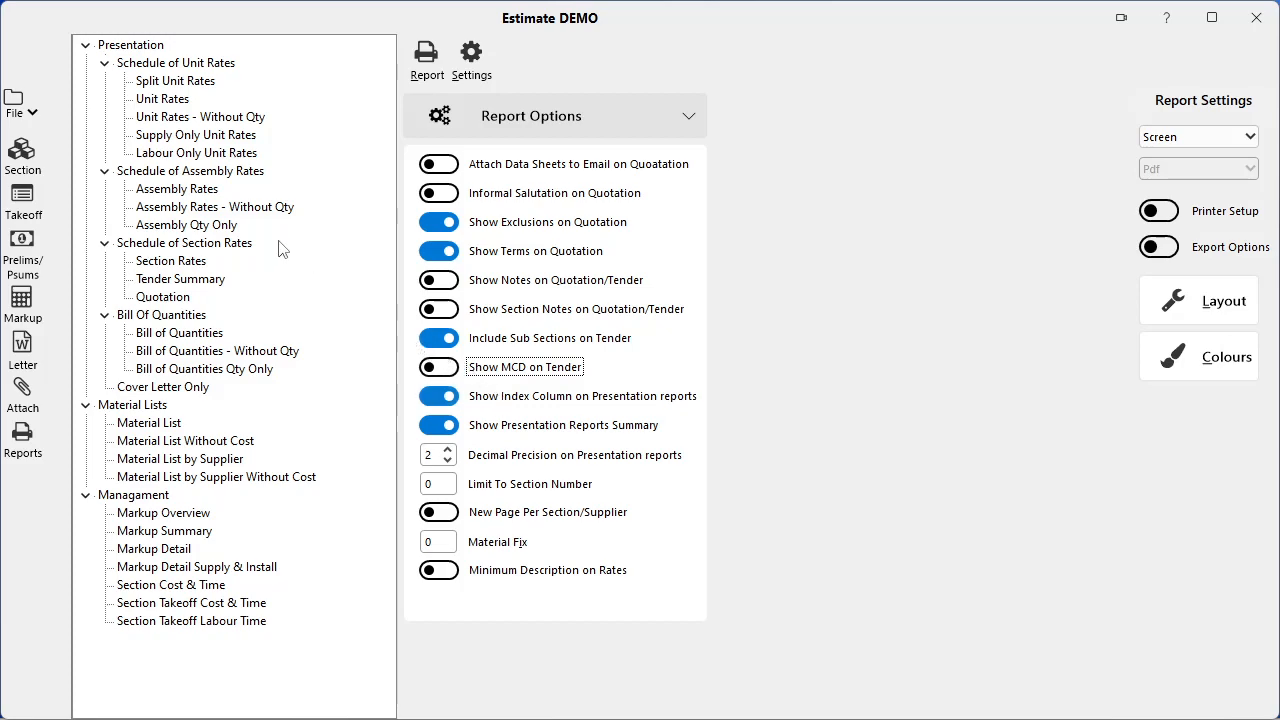
left_click(199, 192)
double_click(199, 192)
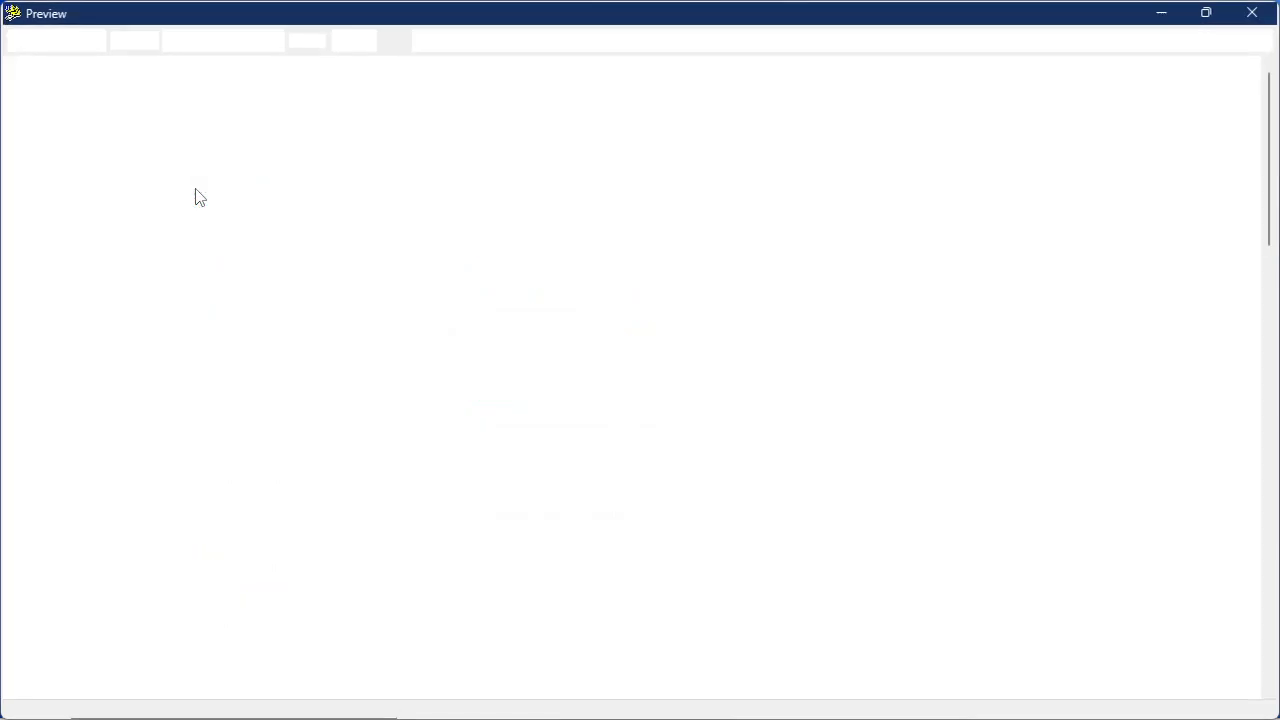
scroll(120, 204, "down", 3)
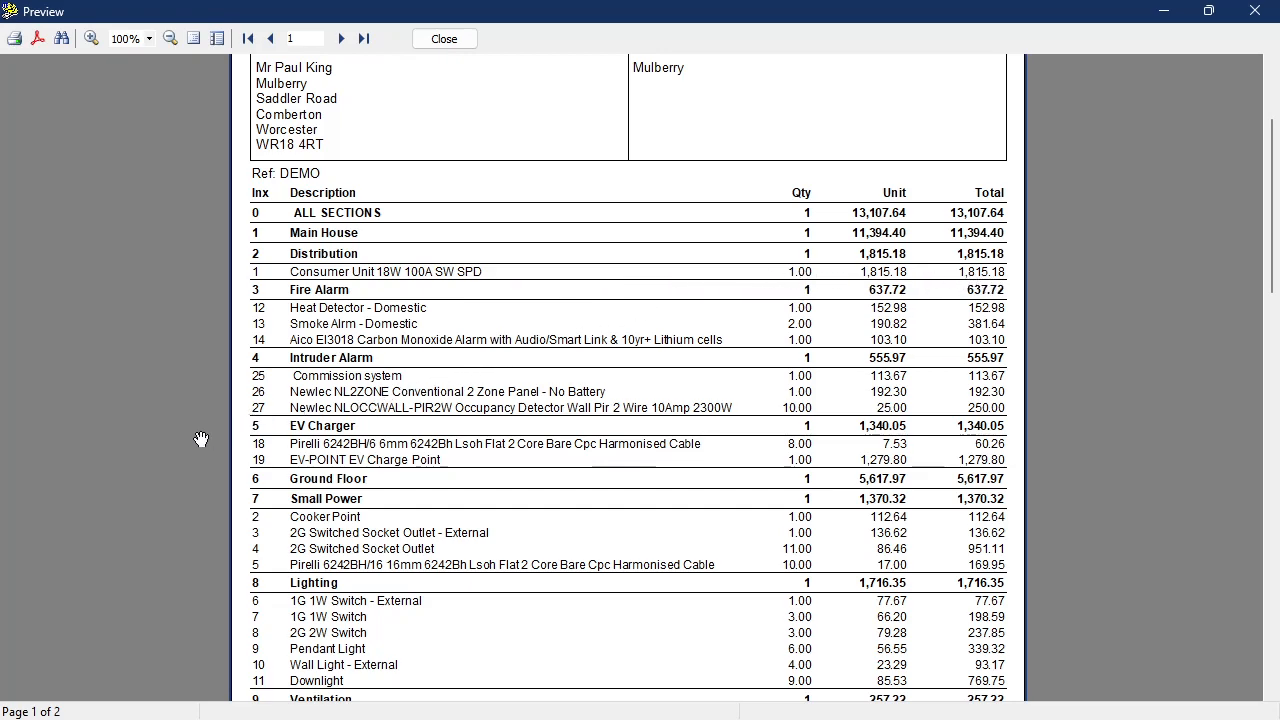
scroll(201, 439, "down", 4)
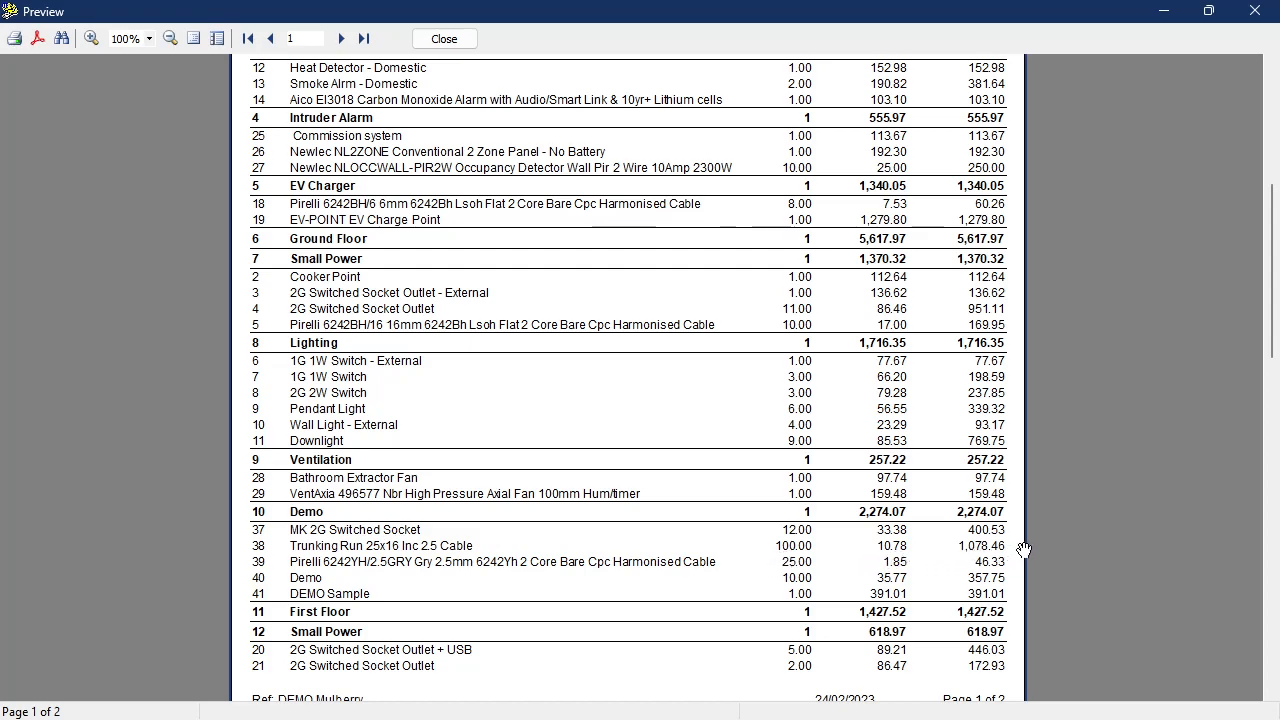
left_click(456, 42)
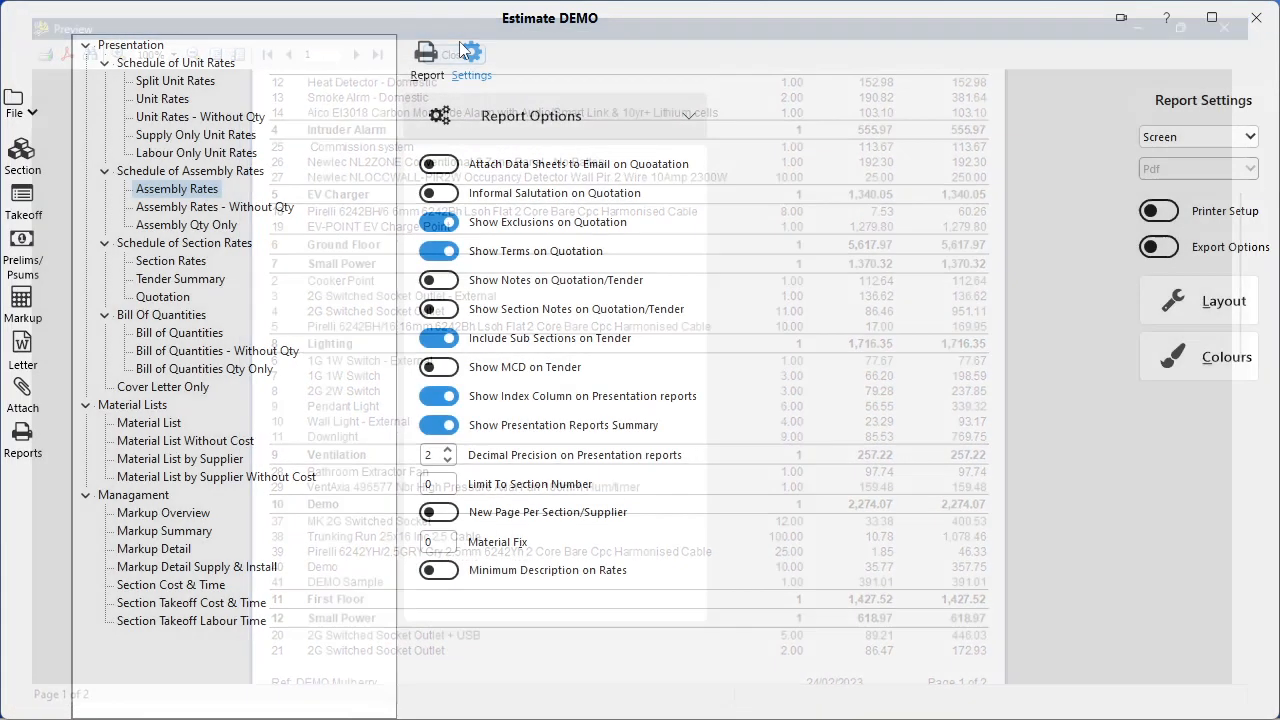
Preview the Unit Rates report, examine the itemised rates in each section through page 2, and close the preview
double_click(176, 101)
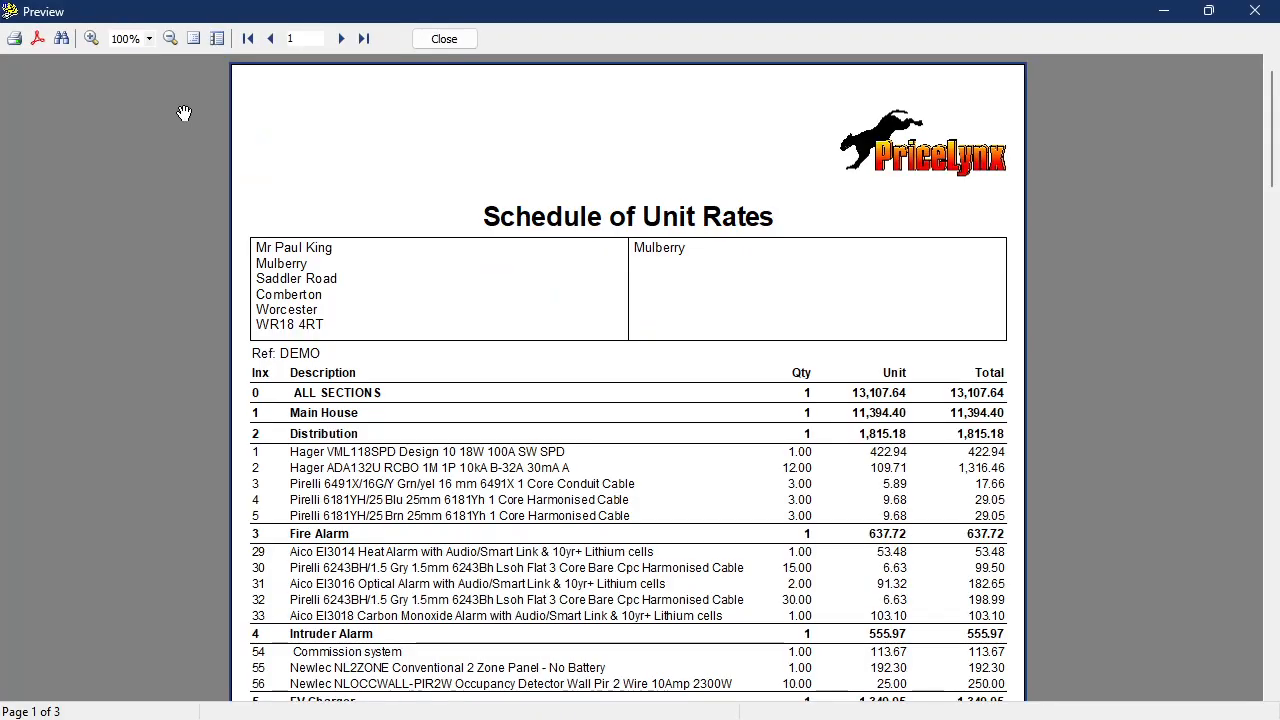
scroll(149, 345, "down", 2)
scroll(149, 345, "down", 2)
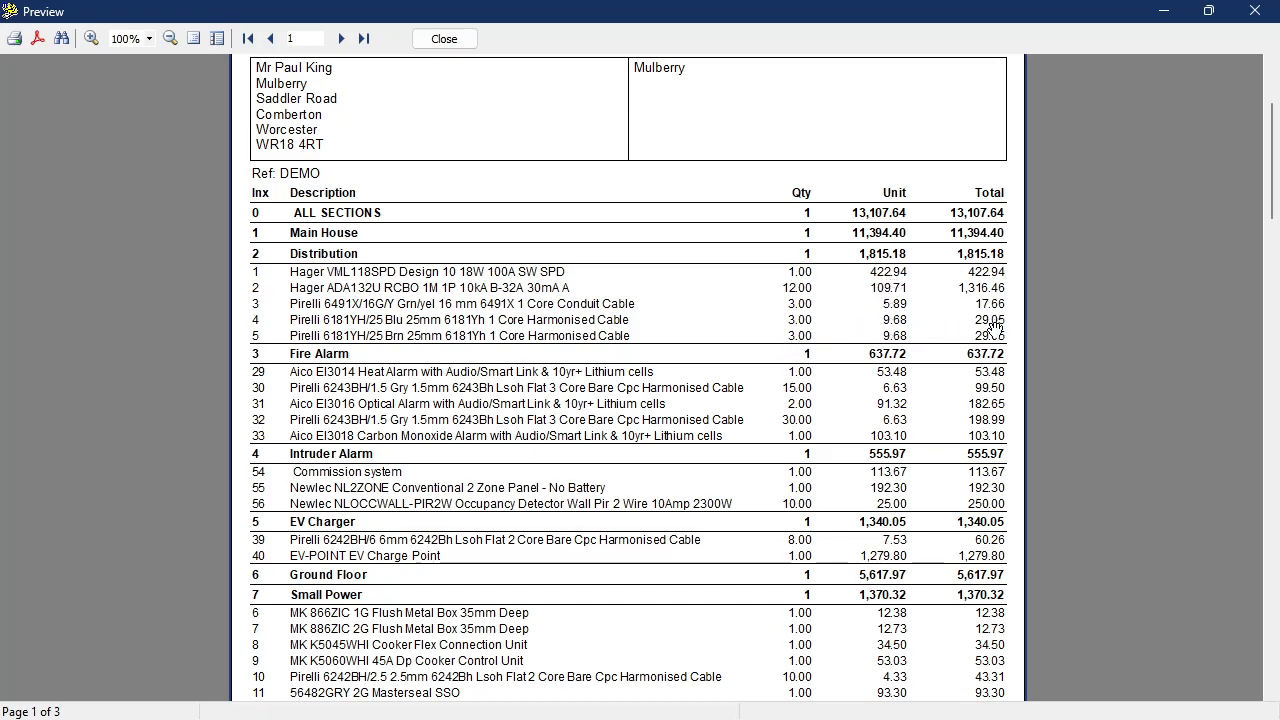
scroll(1005, 393, "down", 1)
scroll(1005, 395, "down", 4)
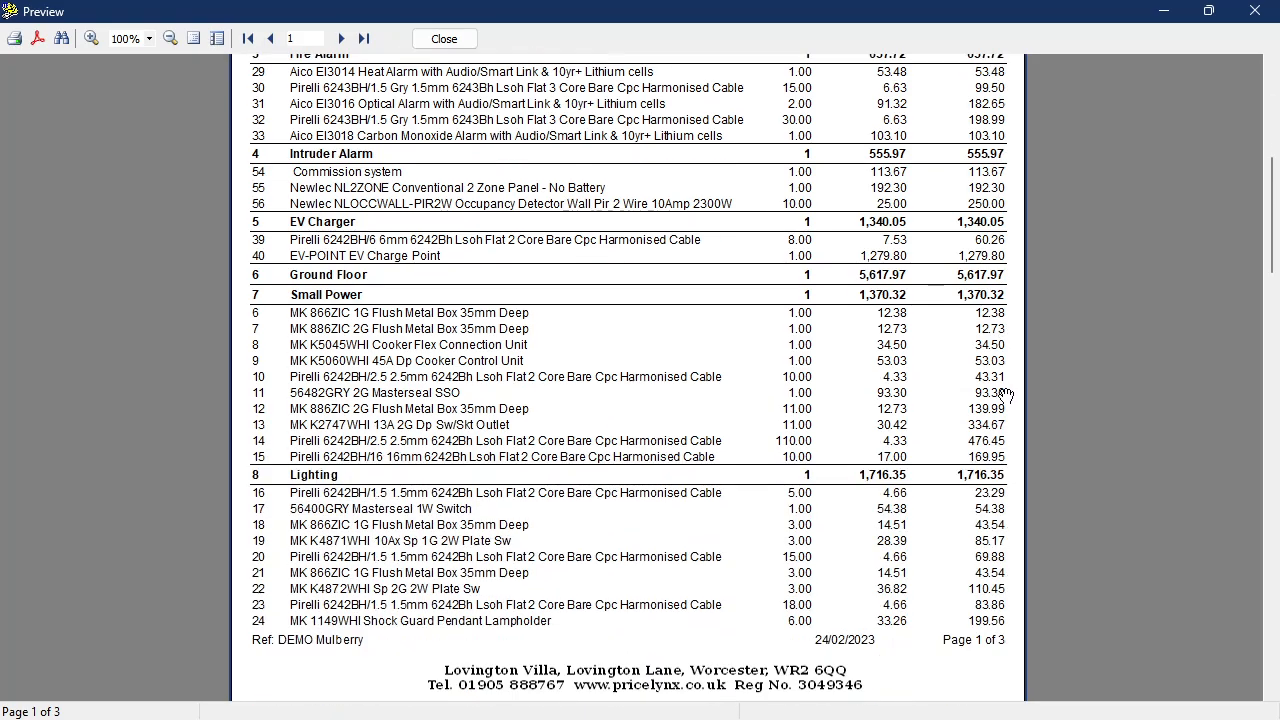
scroll(1005, 395, "down", 11)
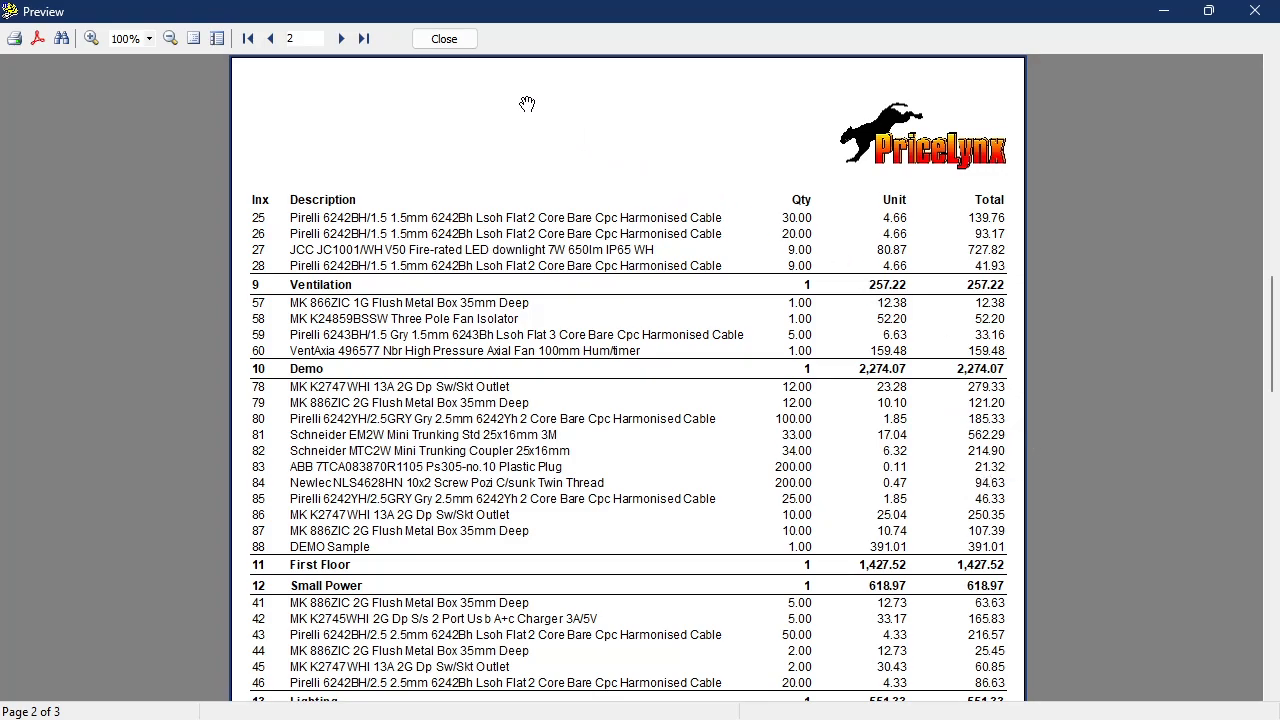
left_click(450, 40)
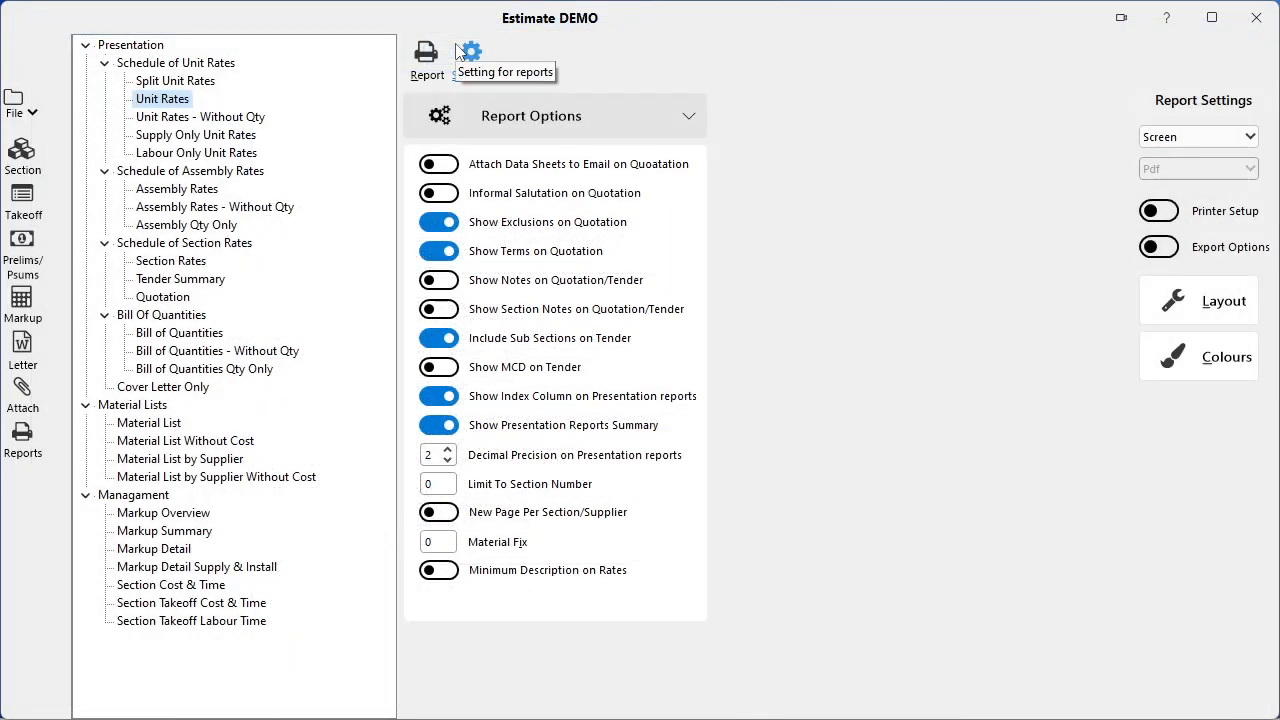